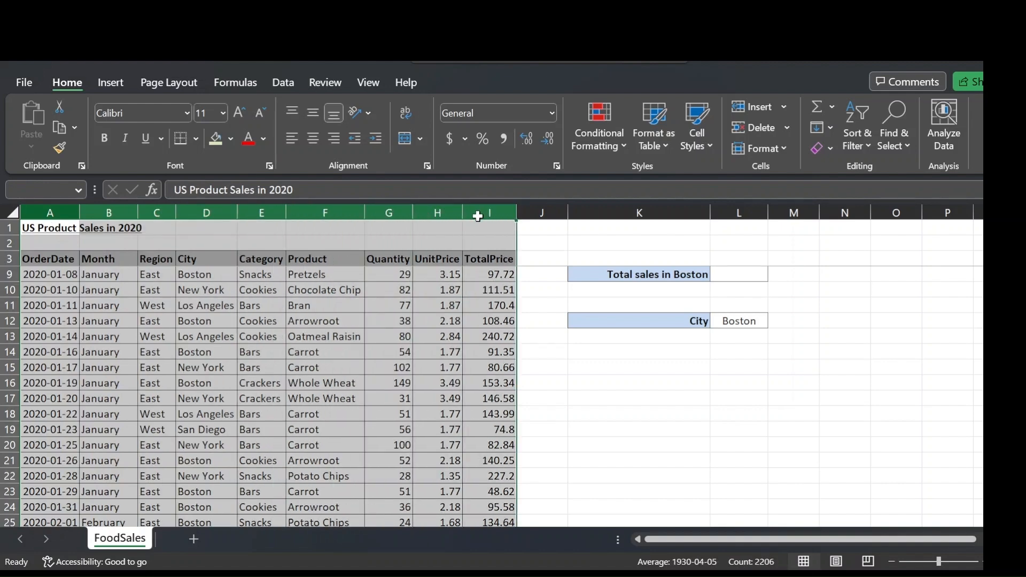
# Step: Start a SUMIF formula in L9 with the City range D4:D247 and the criterion "Boston"
pyautogui.scroll(-11, 71, 306)
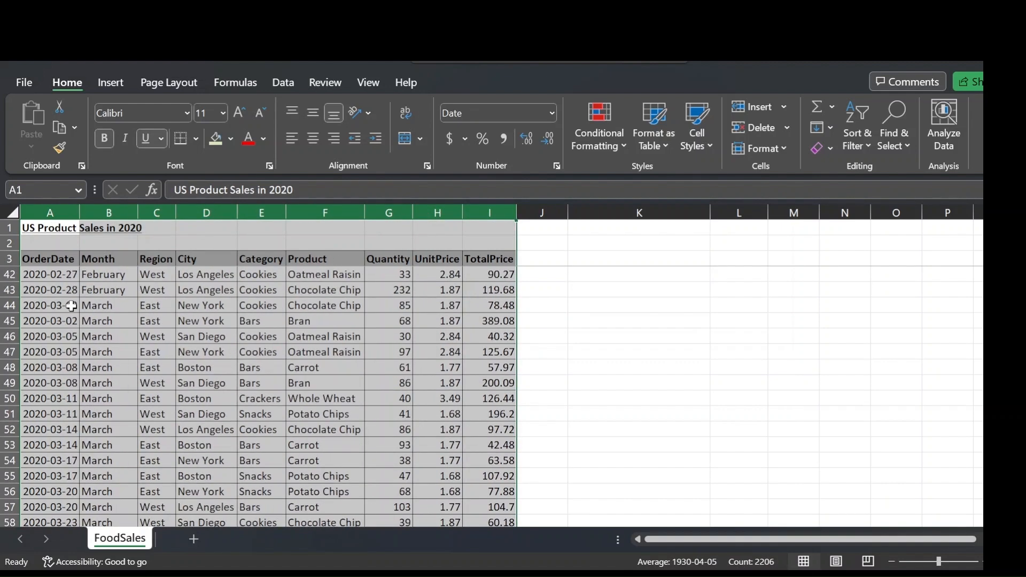
pyautogui.scroll(-10, 71, 306)
pyautogui.scroll(19, 101, 291)
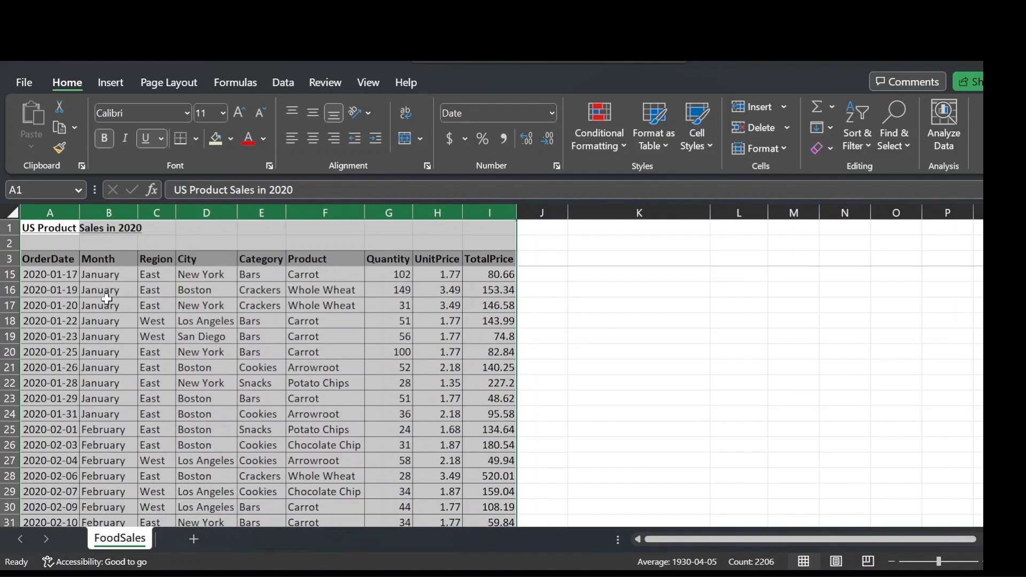
pyautogui.scroll(4, 107, 299)
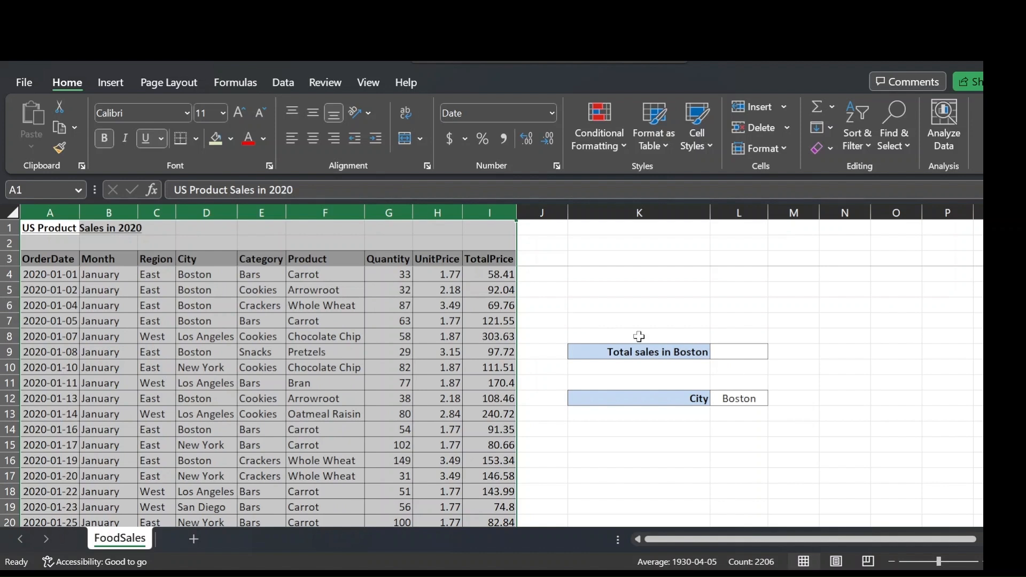
pyautogui.click(724, 353)
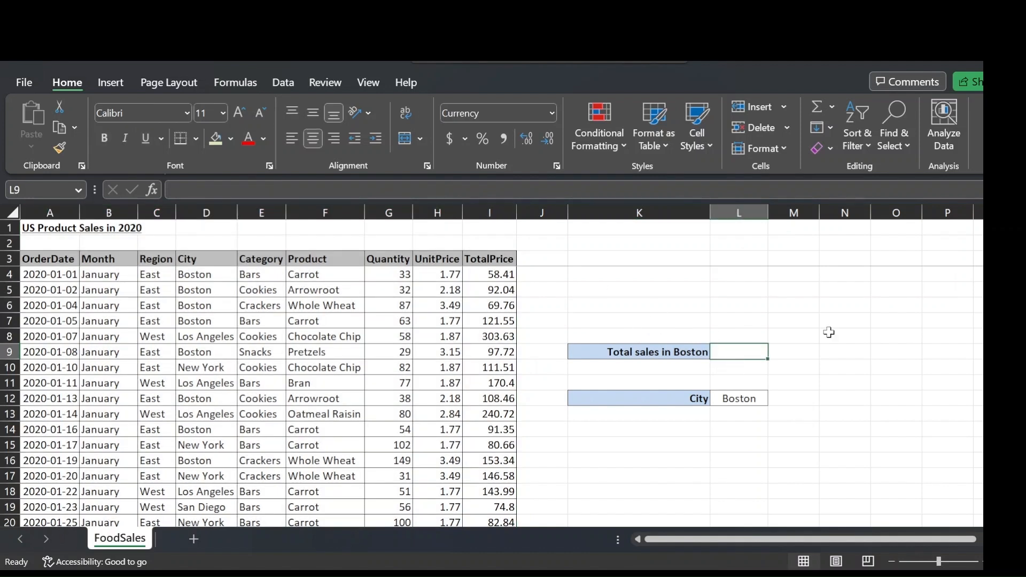
pyautogui.write('=sumif(')
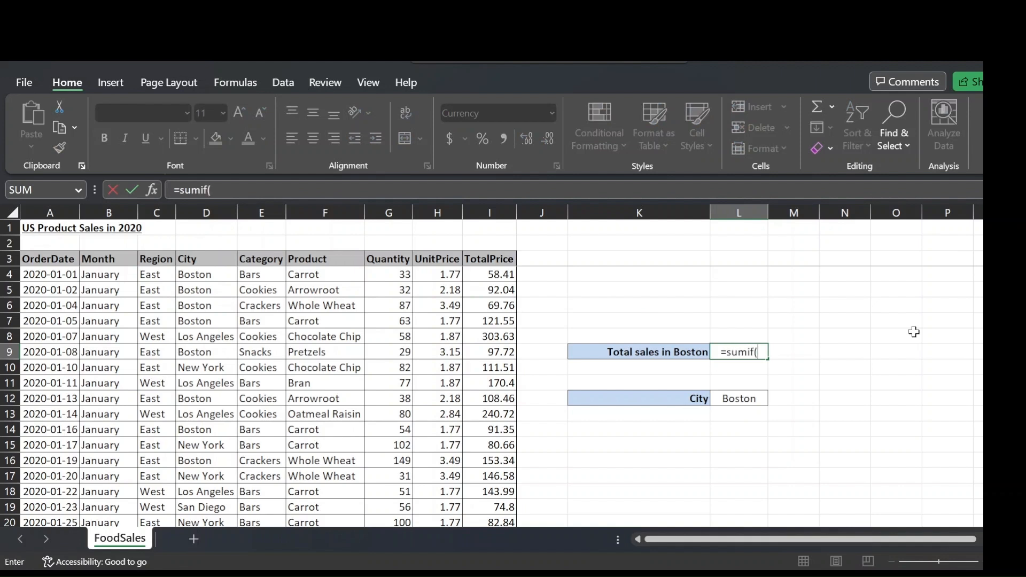
pyautogui.click(190, 272)
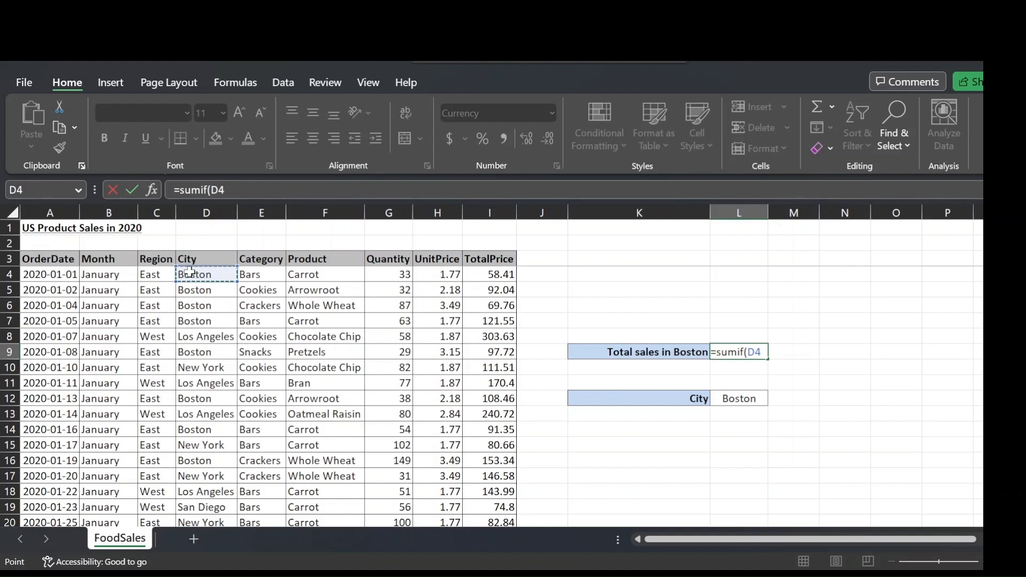
pyautogui.hotkey('ctrl', 'shift', 'Down')
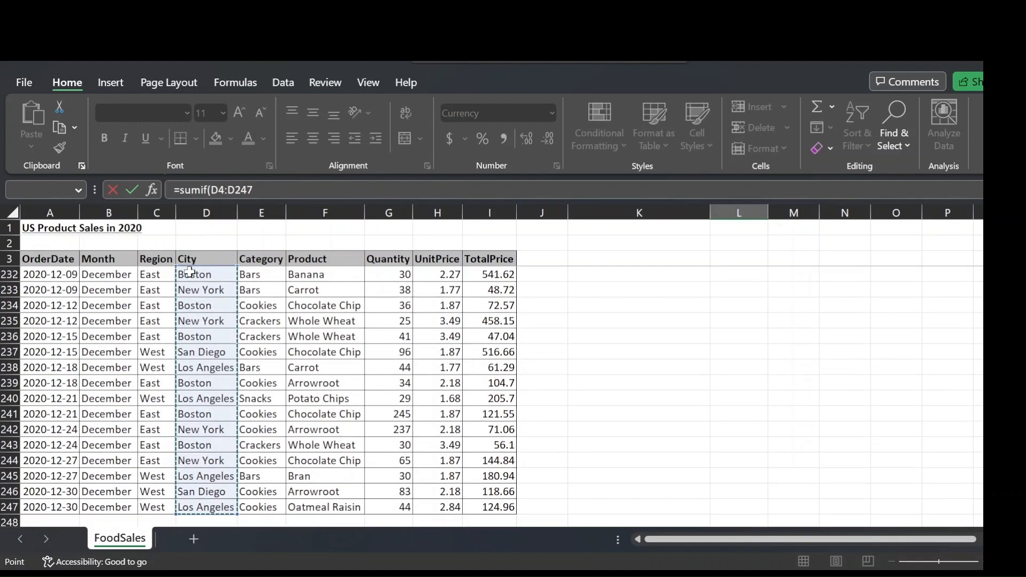
pyautogui.click(276, 188)
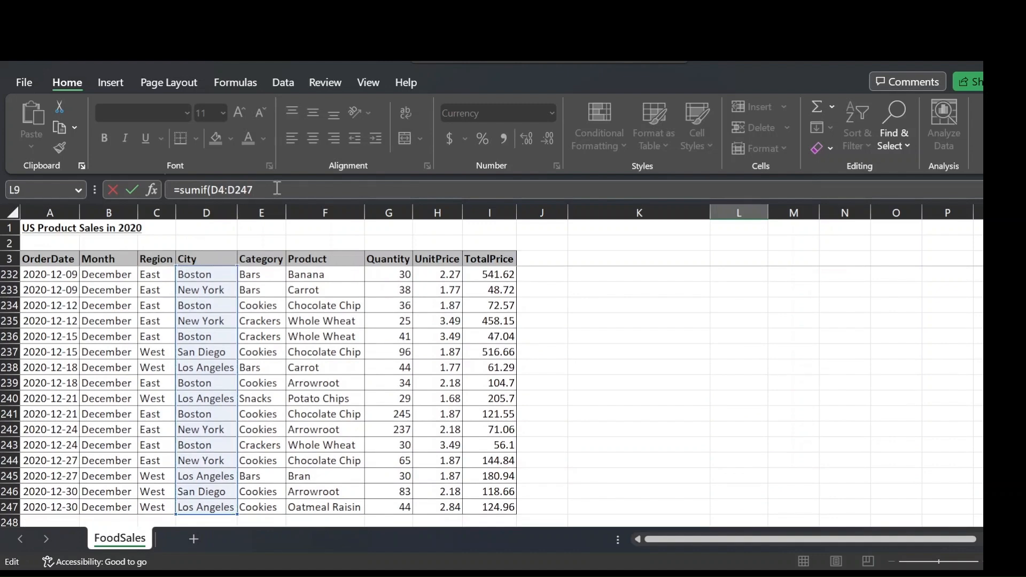
pyautogui.write(',"Boston",')
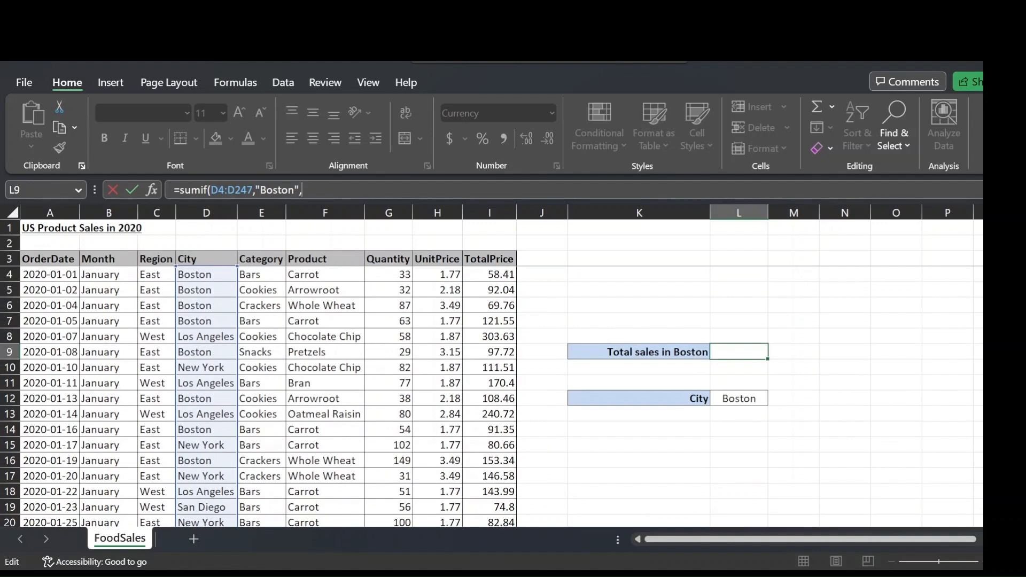
# Step: Complete the SUMIF formula in L9 with the TotalPrice range I4:I247 as the sum range
pyautogui.click(500, 274)
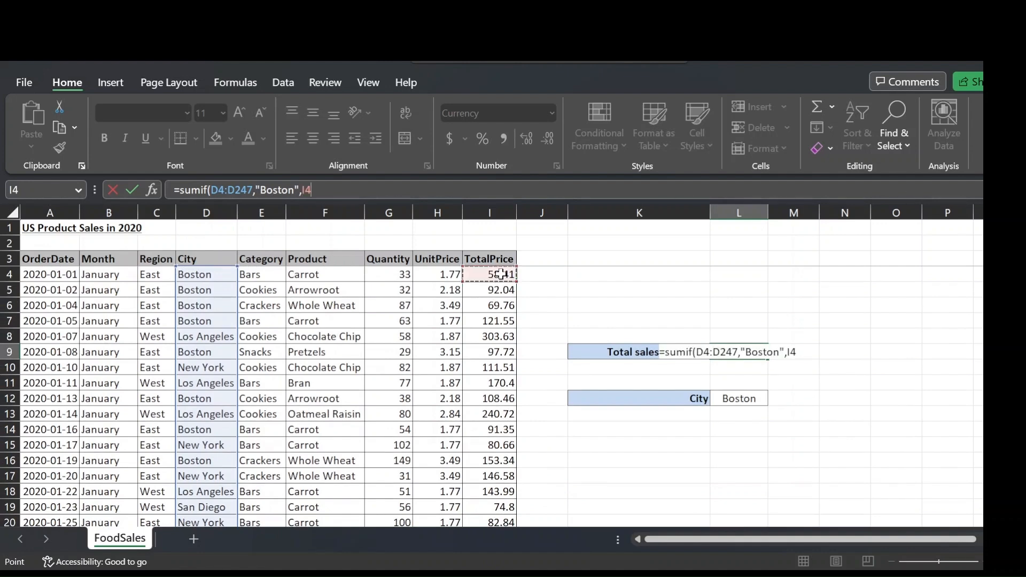
pyautogui.hotkey('ctrl', 'shift', 'Down')
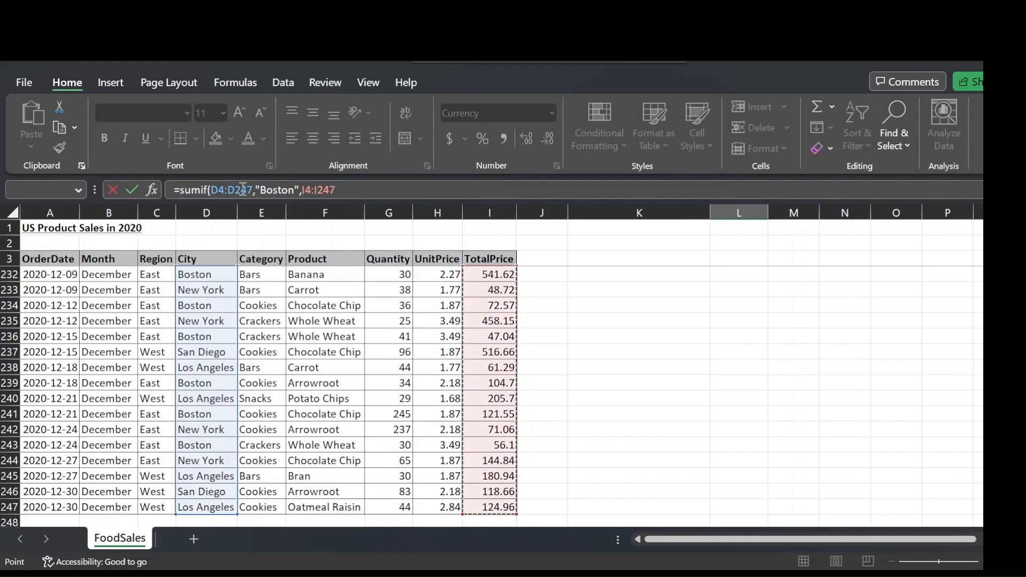
pyautogui.scroll(1, 267, 396)
pyautogui.scroll(20, 267, 395)
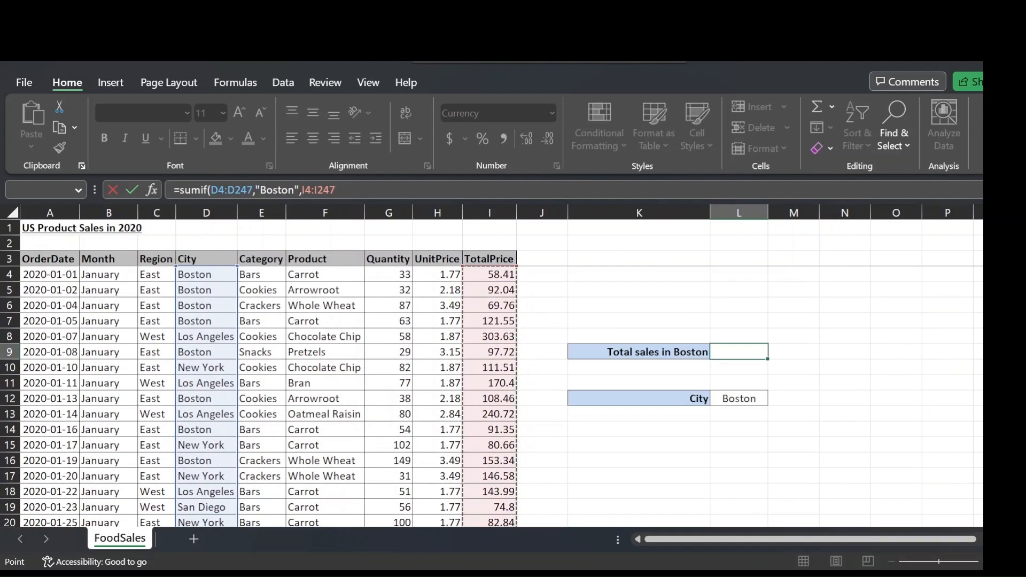
pyautogui.write(')')
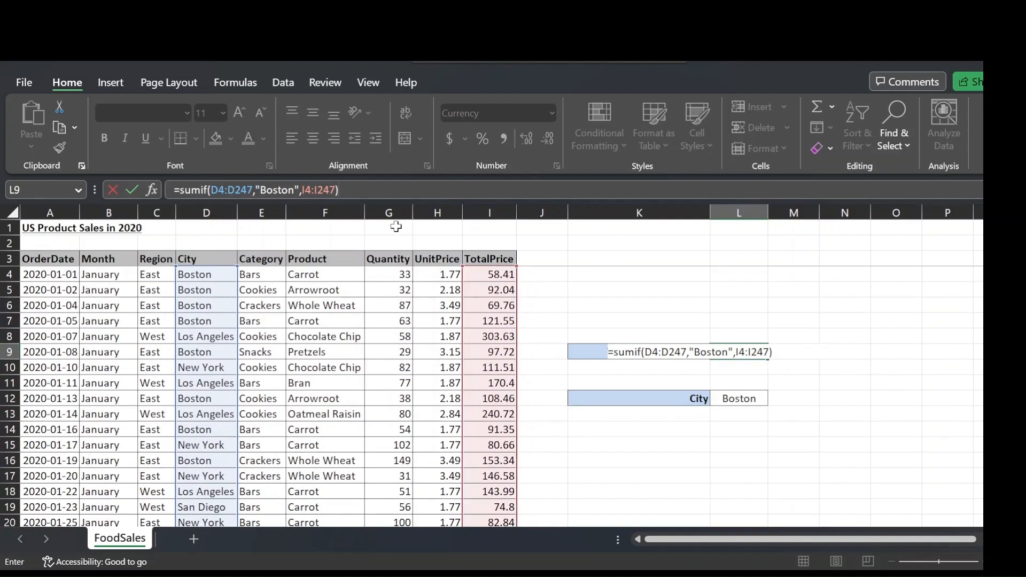
pyautogui.press('Return')
pyautogui.press('Up')
pyautogui.press('Right')
pyautogui.press('Right')
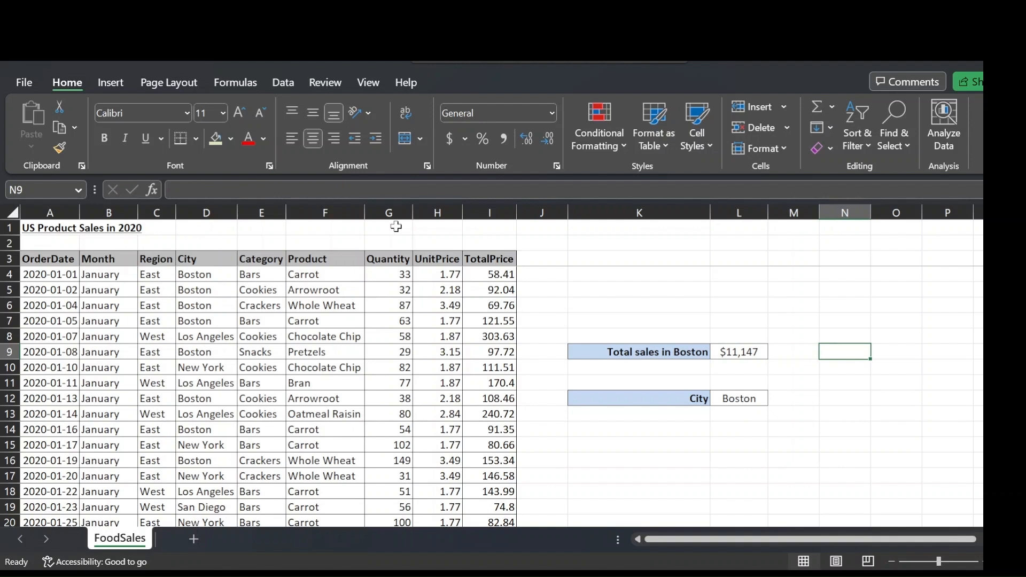
pyautogui.press('Down')
pyautogui.press('Left')
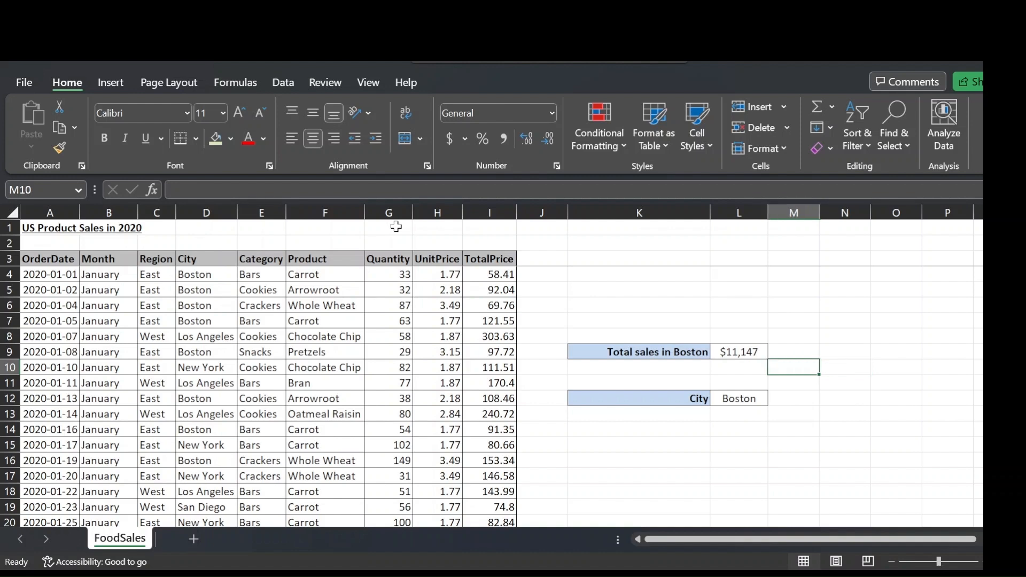
pyautogui.press('Up')
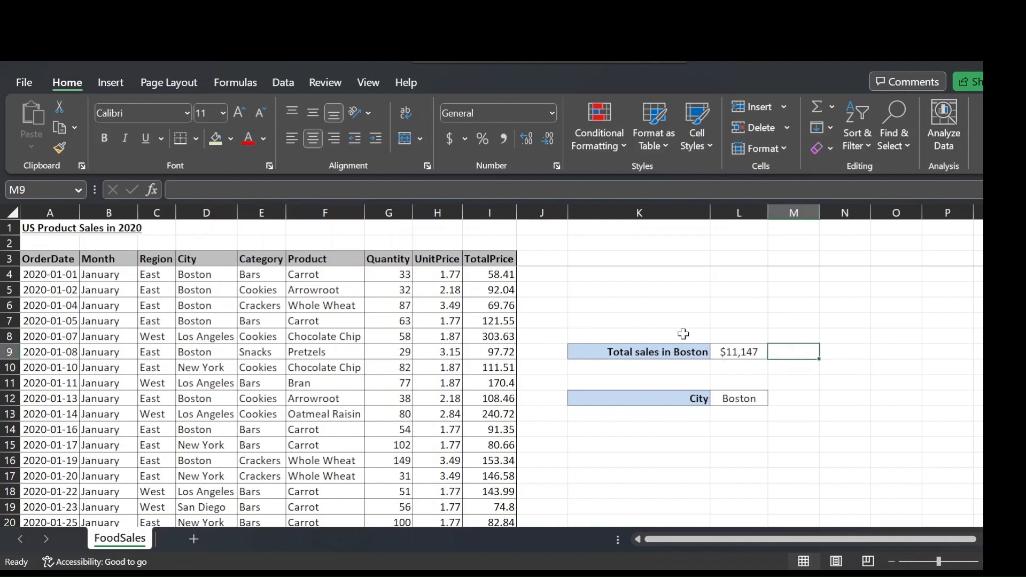
# Step: Replace the "Boston" criterion in the L9 SUMIF formula with a reference to the City cell L12
pyautogui.click(738, 356)
pyautogui.doubleClick(288, 190)
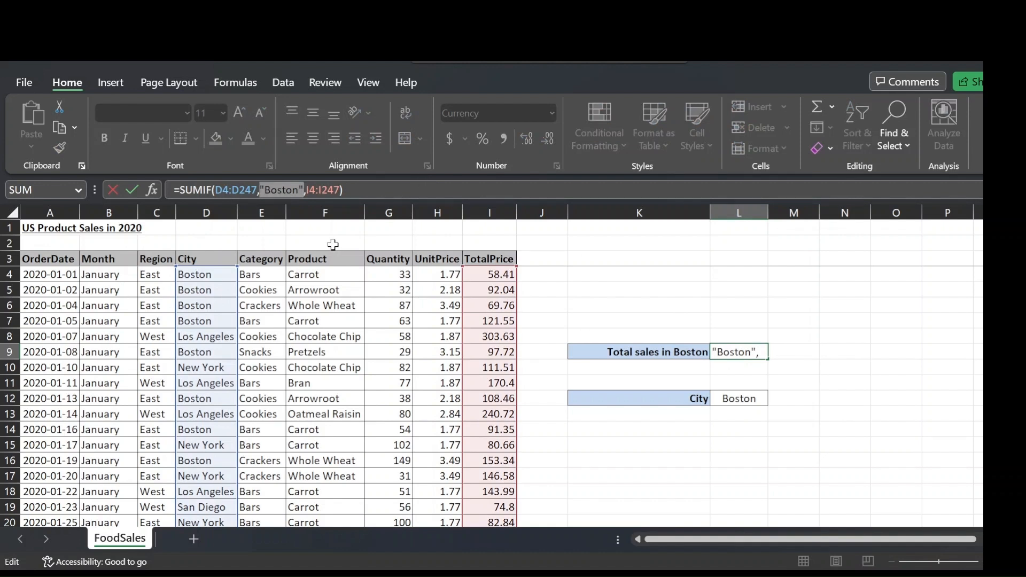
pyautogui.click(750, 401)
pyautogui.press('Return')
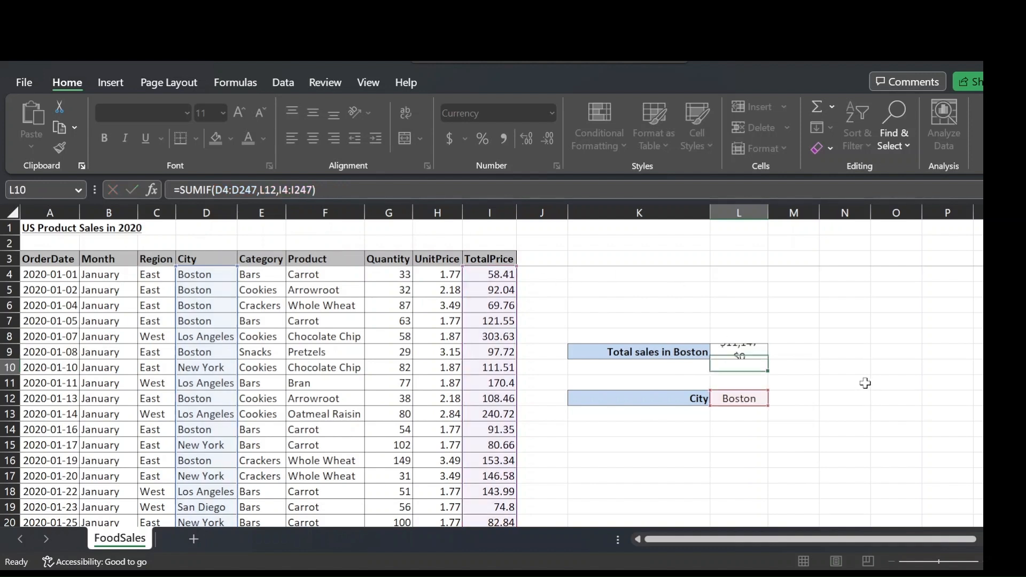
pyautogui.press('Up')
pyautogui.press('Right')
pyautogui.press('Right')
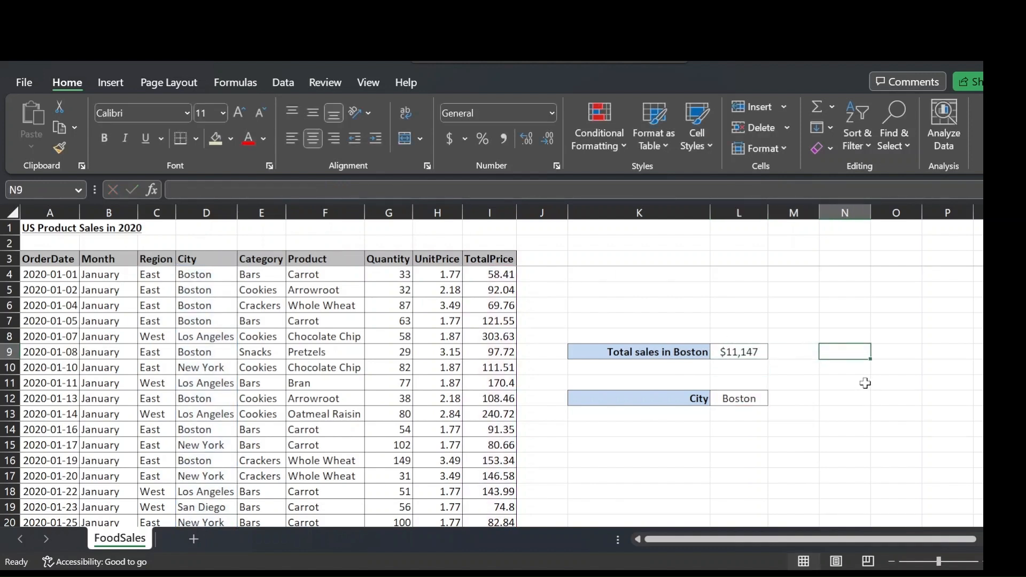
pyautogui.press('Down')
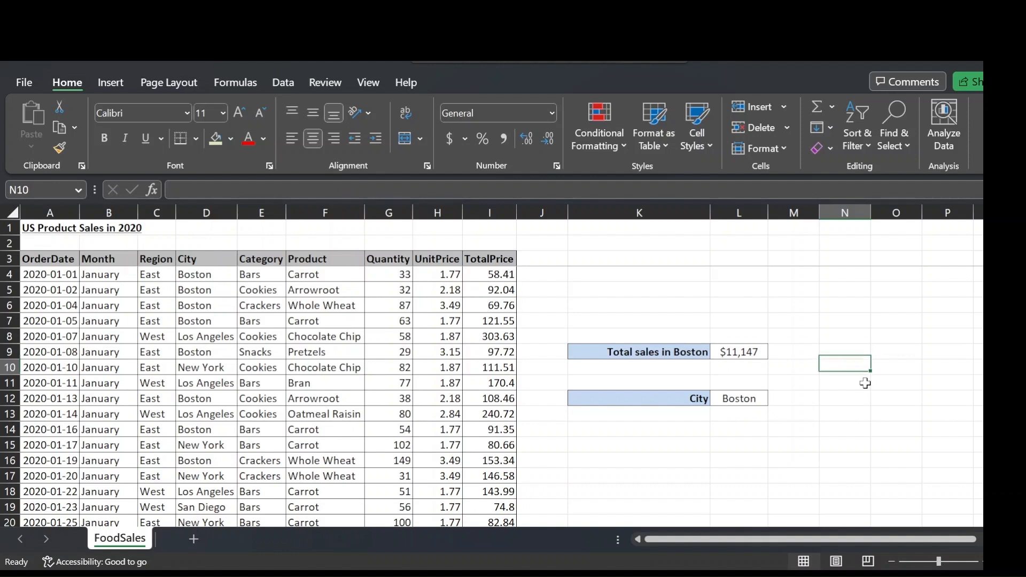
pyautogui.press('Down')
pyautogui.press('Left')
pyautogui.press('Left')
pyautogui.press('Down')
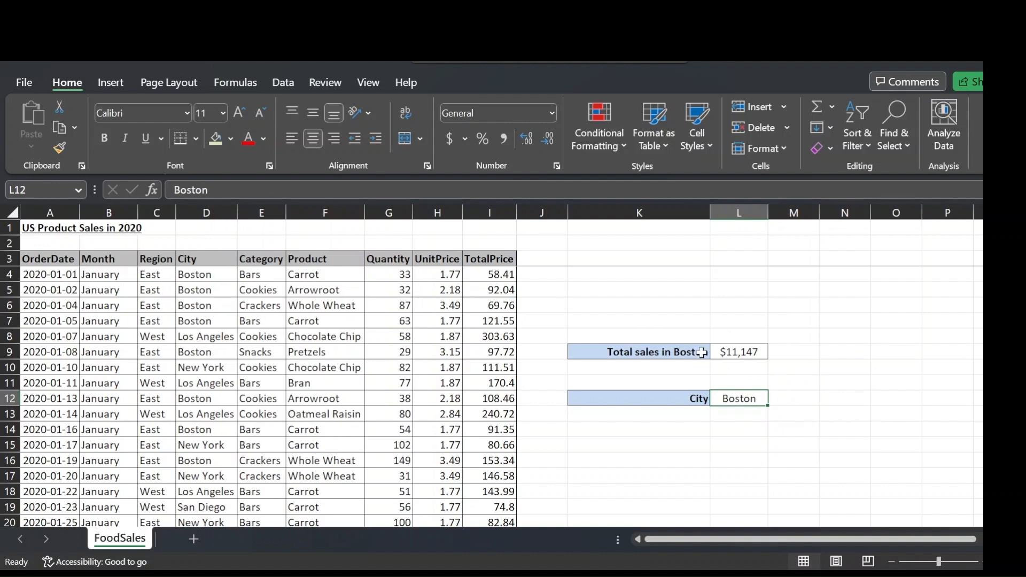
pyautogui.click(740, 353)
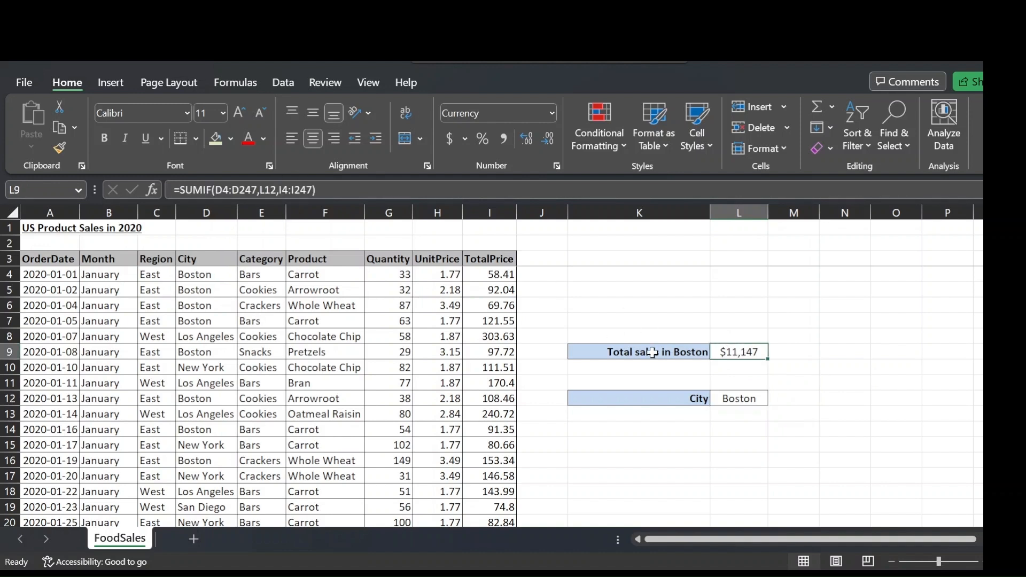
# Step: Change the City value in L12 to New York
pyautogui.click(759, 403)
pyautogui.write('New')
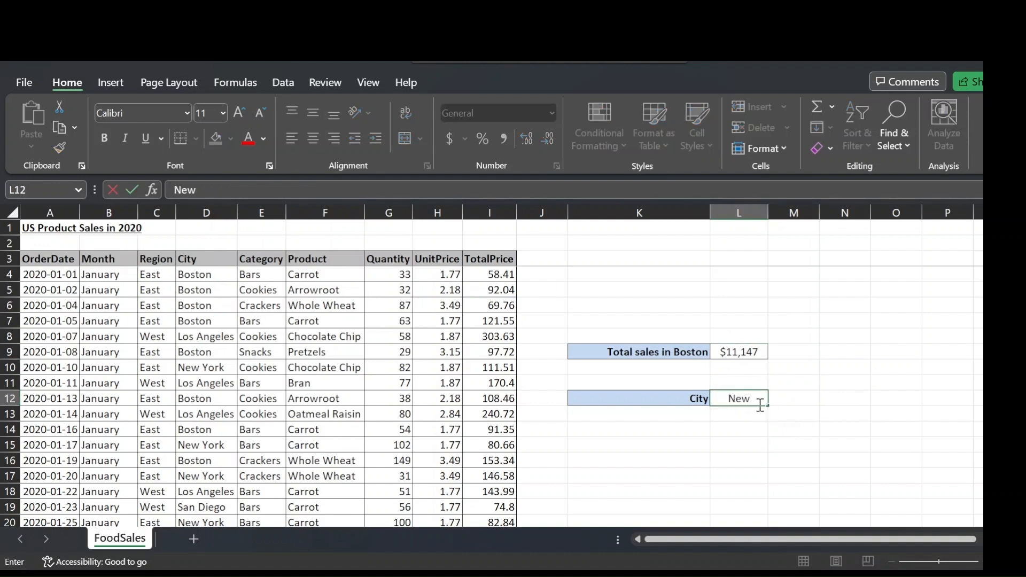
pyautogui.write(' York')
pyautogui.press('Return')
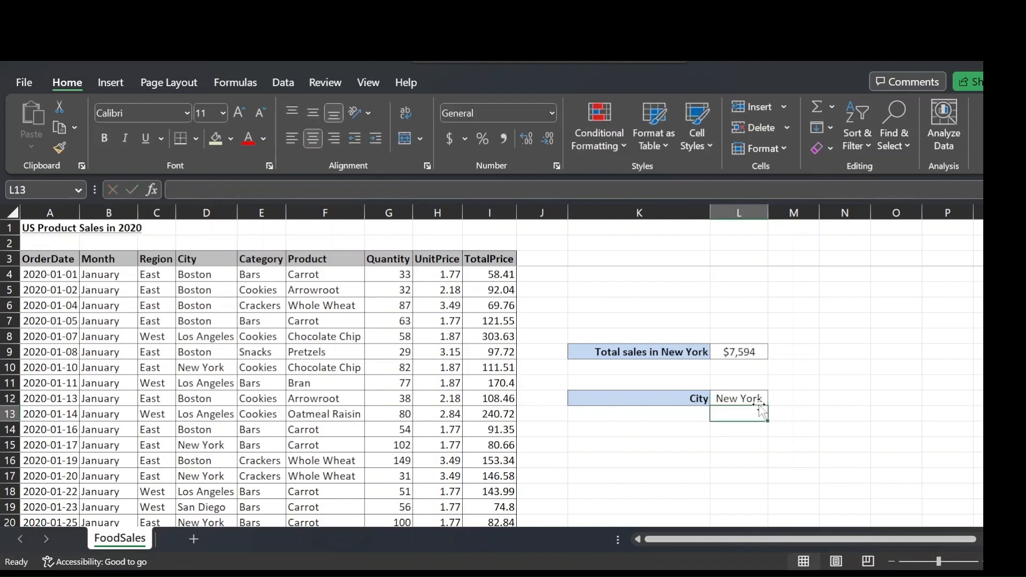
pyautogui.press('Right')
pyautogui.press('Up')
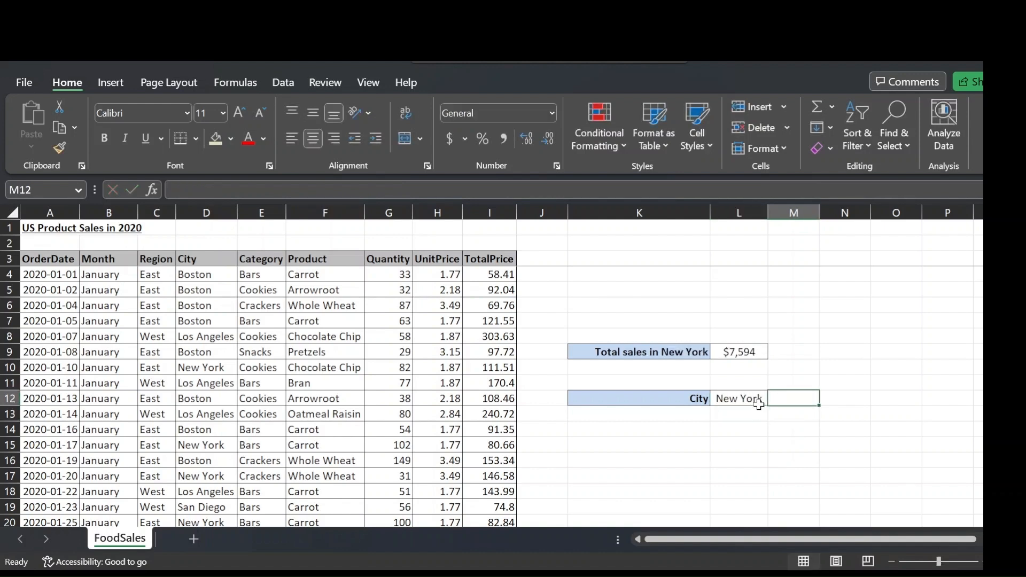
# Step: Change the City value in L12 to San Diego
pyautogui.click(758, 405)
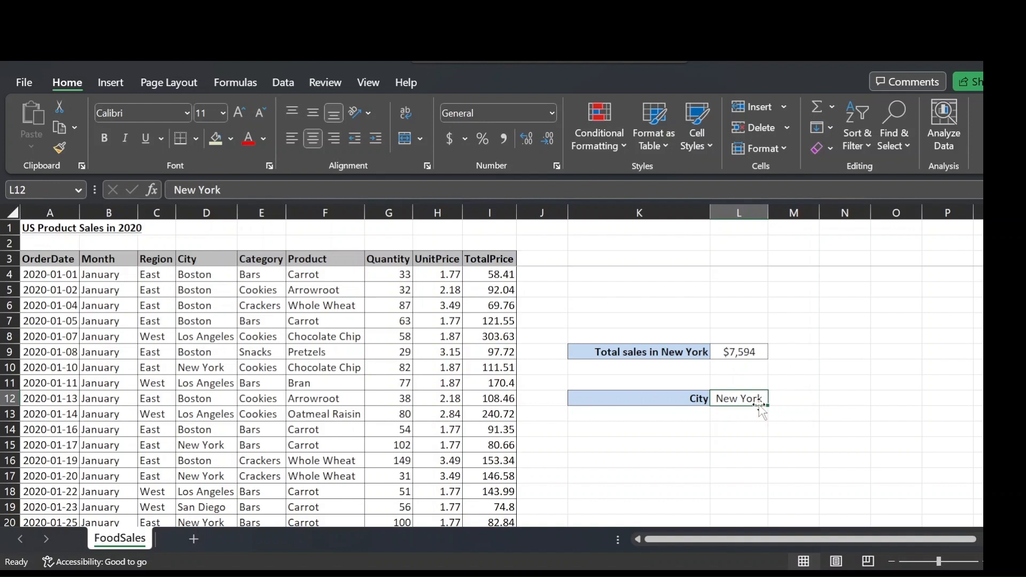
pyautogui.write('San Die')
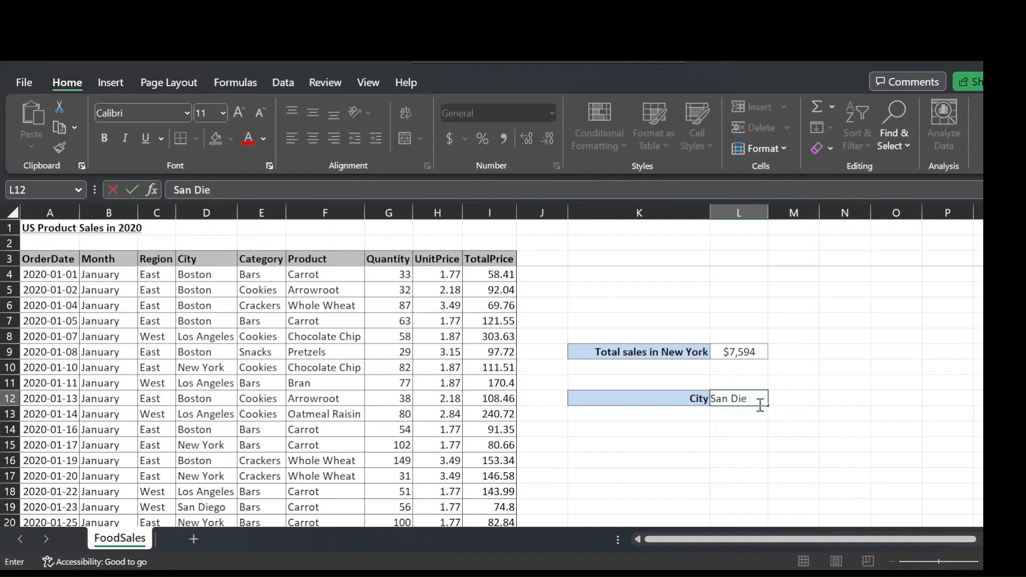
pyautogui.write('go')
pyautogui.press('Return')
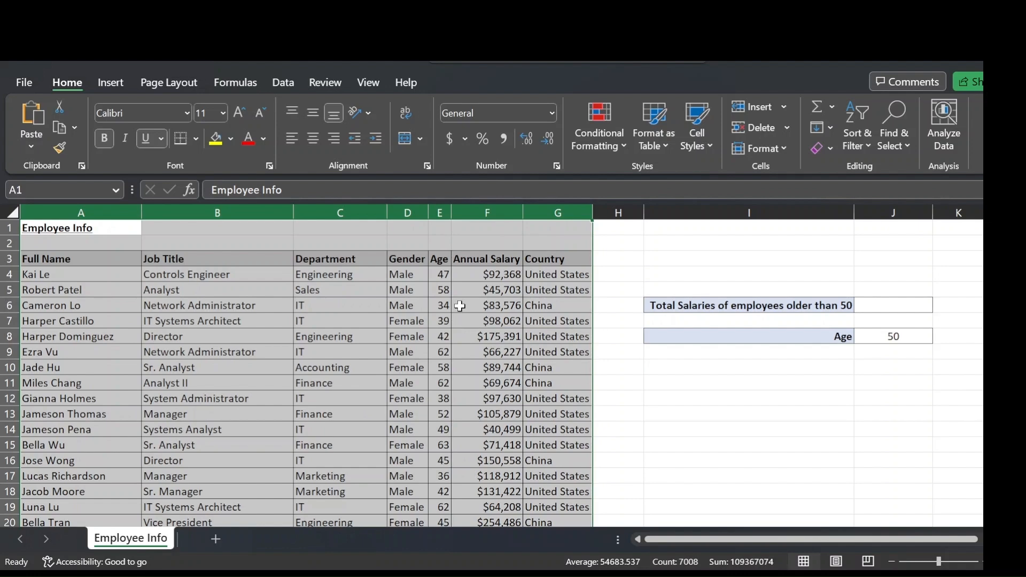
# Step: Start a SUMIF formula in J6 for the salaries of older employees, with the Age range E4:E1003 as the criteria range
pyautogui.scroll(-5, 459, 306)
pyautogui.scroll(5, 460, 306)
pyautogui.scroll(-18, 166, 262)
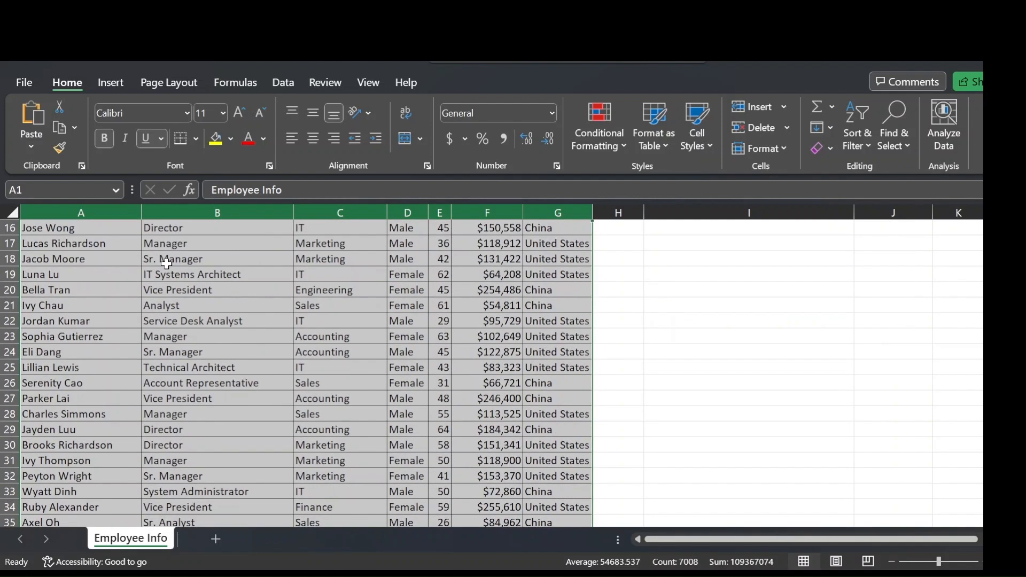
pyautogui.scroll(18, 166, 261)
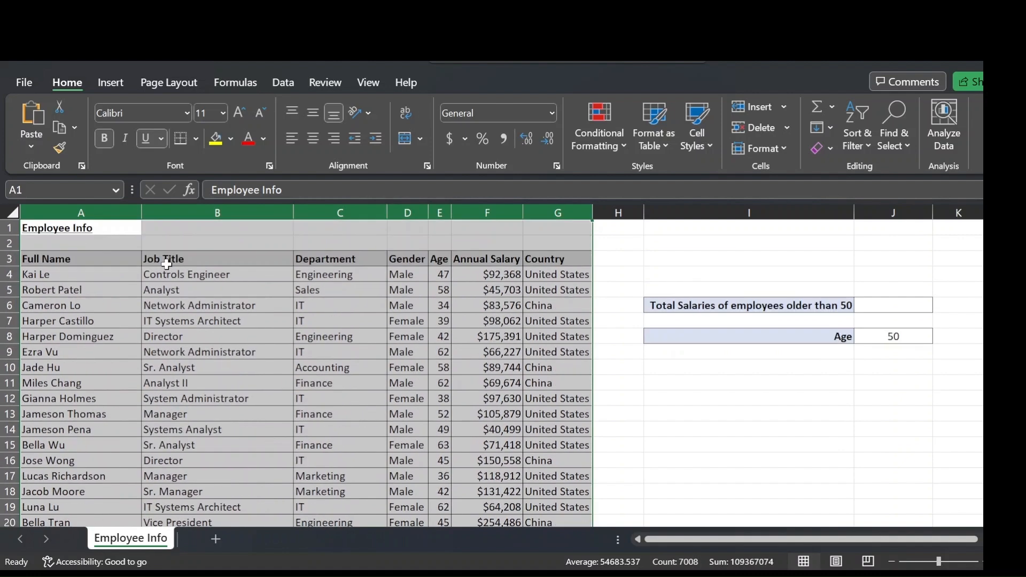
pyautogui.click(757, 272)
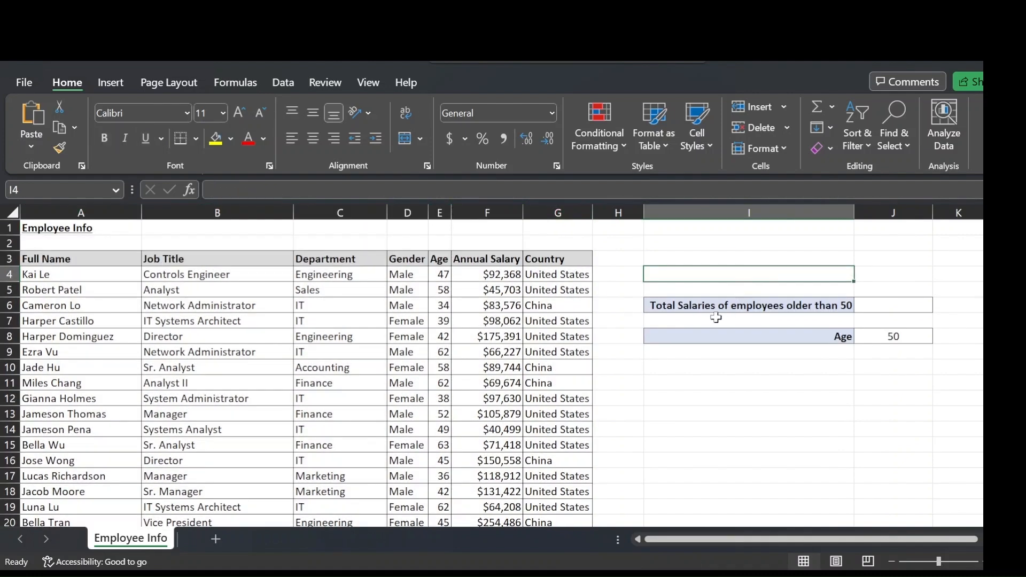
pyautogui.click(910, 306)
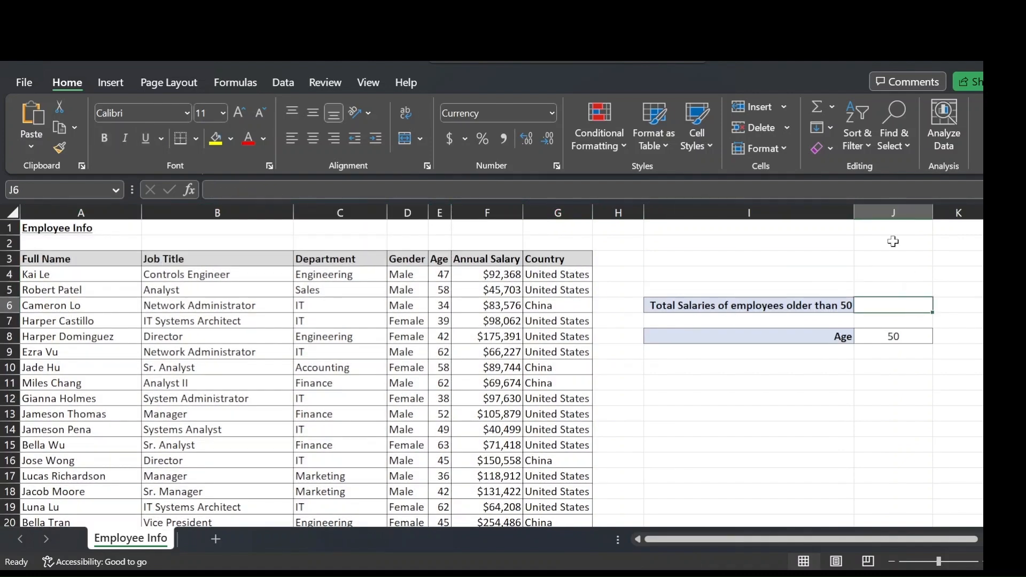
pyautogui.write('=sumif(')
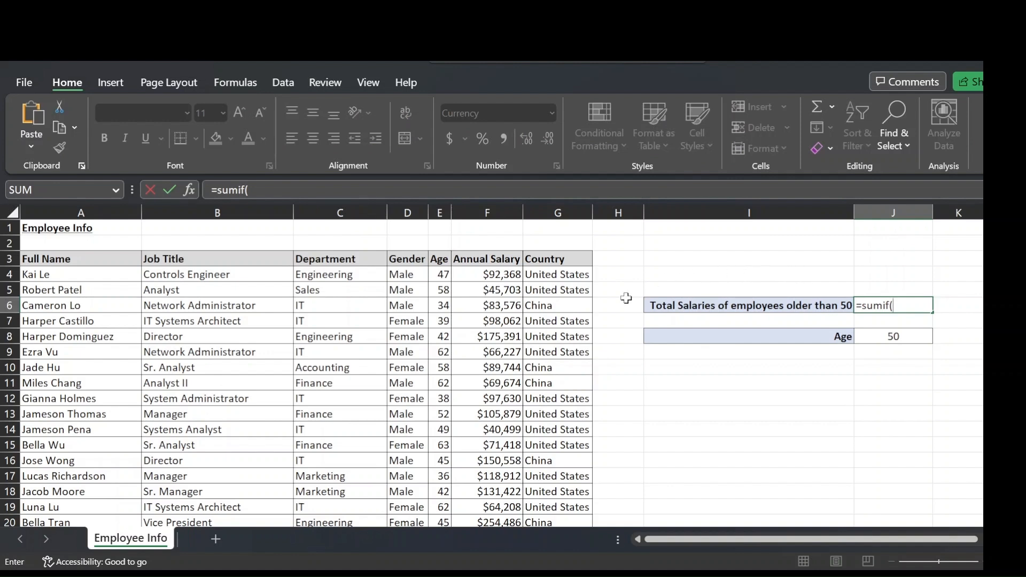
pyautogui.click(451, 277)
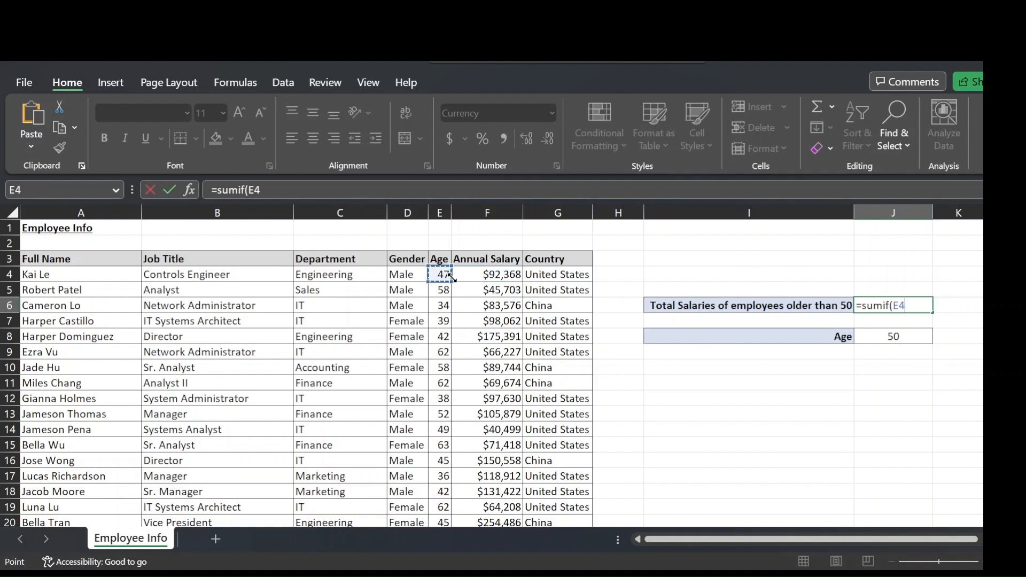
pyautogui.hotkey('ctrl', 'shift', 'Down')
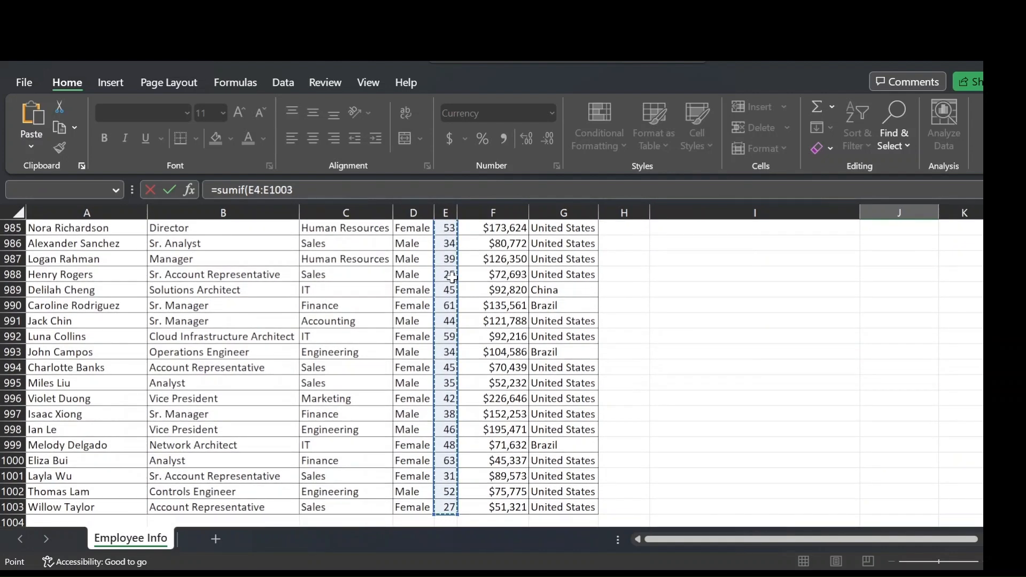
# Step: Add ">50" as the criterion of the SUMIF formula in J6
pyautogui.click(319, 187)
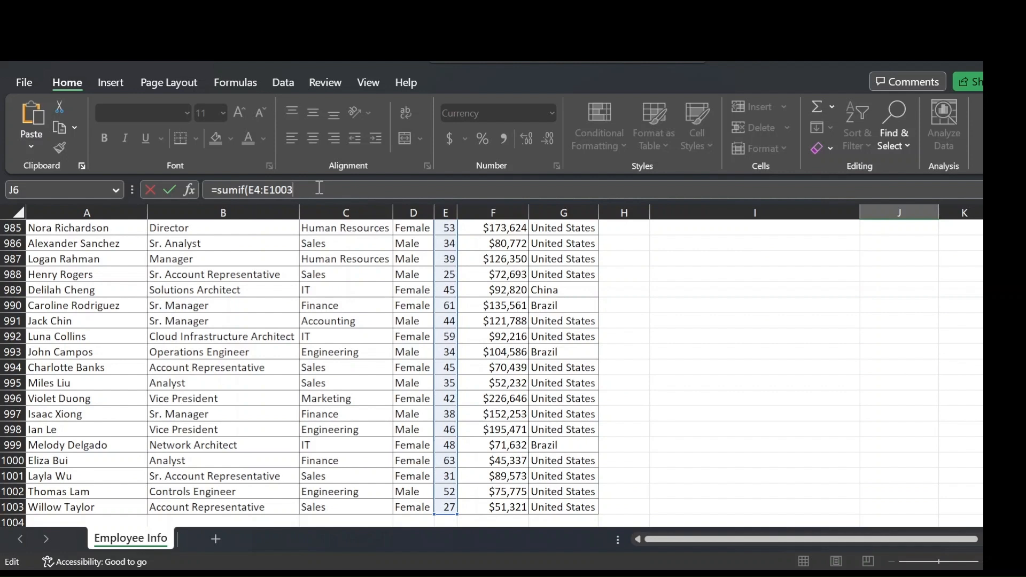
pyautogui.write(',">50')
pyautogui.click(308, 188)
pyautogui.write('=')
pyautogui.press('BackSpace')
# Step: Complete the SUMIF formula in J6 with the Annual Salary range F4:F1003 as the sum range
pyautogui.scroll(20, 491, 373)
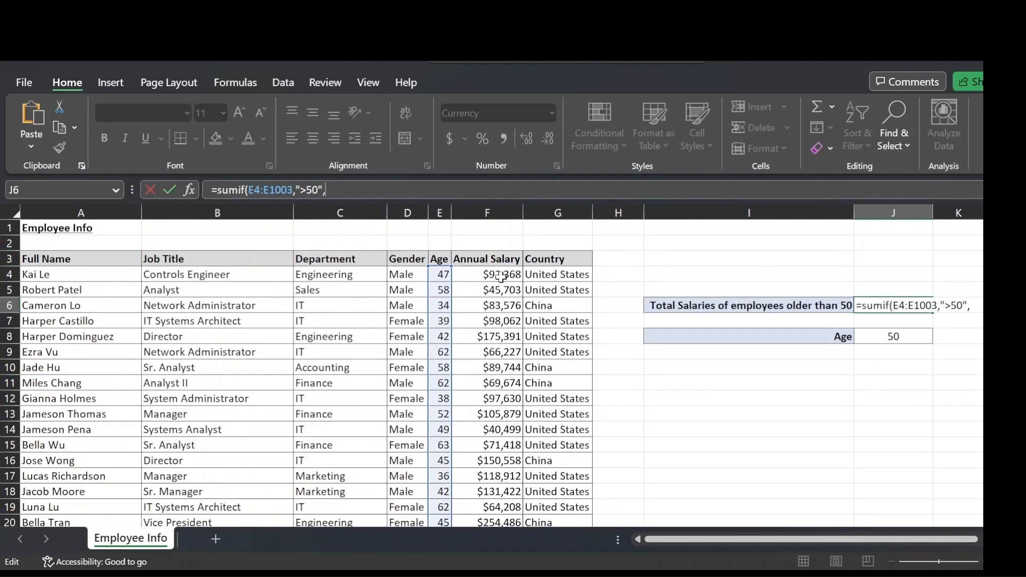
pyautogui.click(500, 276)
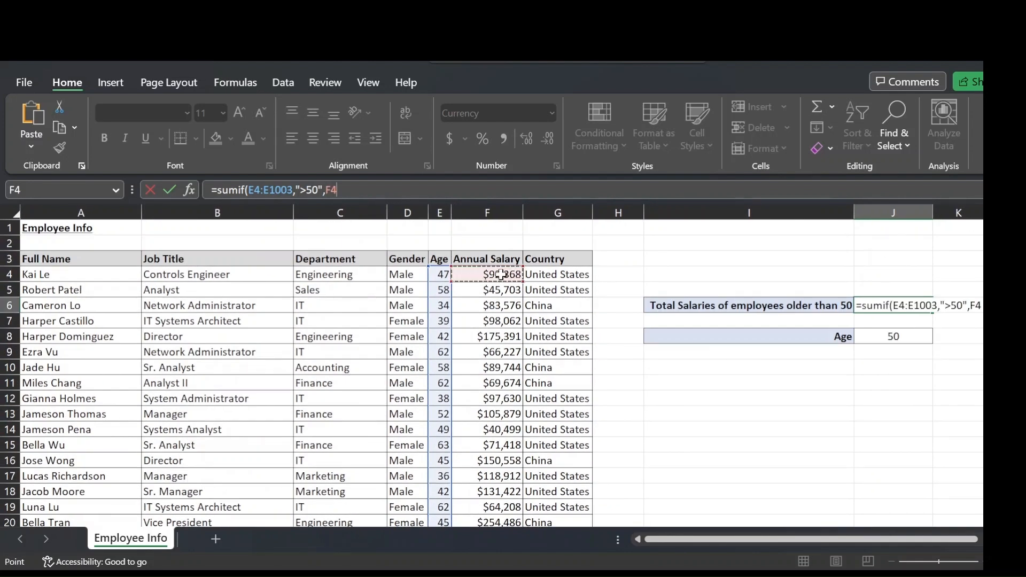
pyautogui.hotkey('ctrl', 'shift', 'Down')
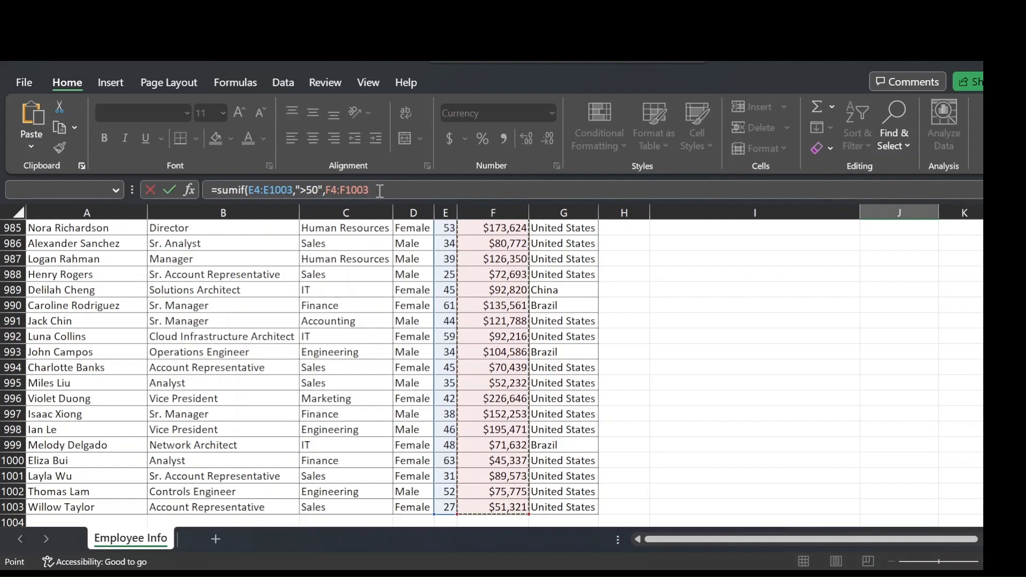
pyautogui.write(')')
pyautogui.press('Return')
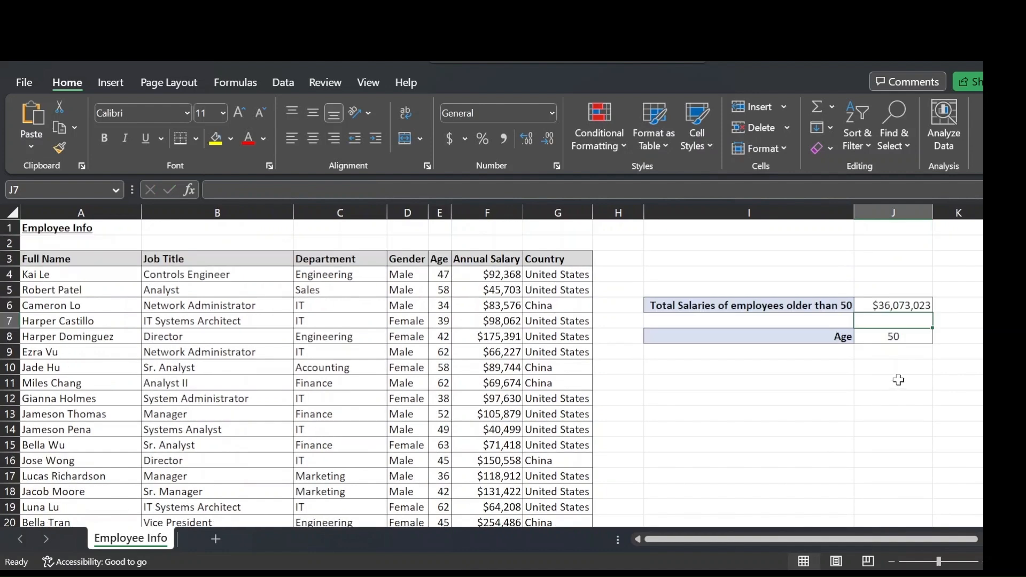
pyautogui.click(960, 306)
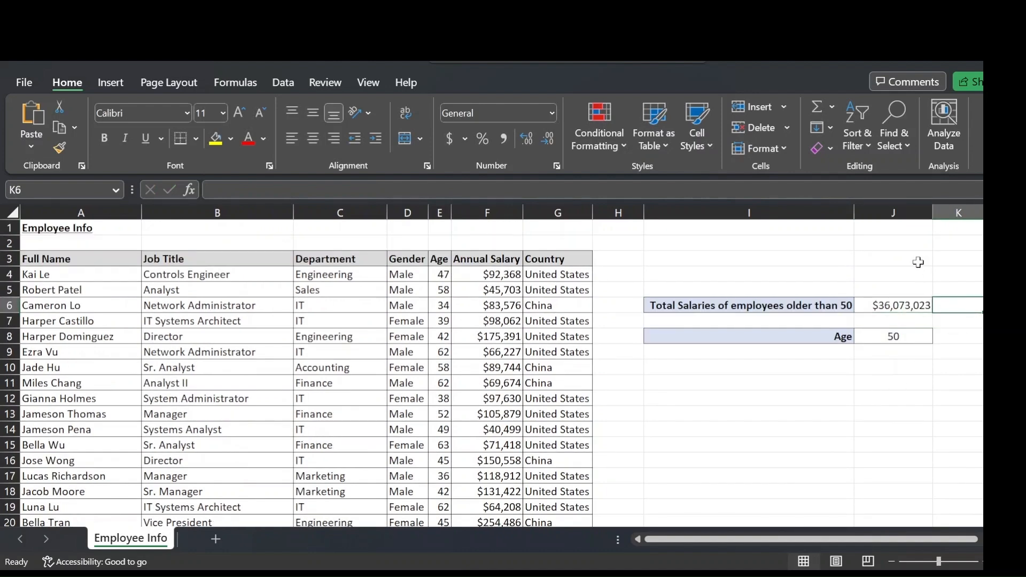
pyautogui.click(918, 262)
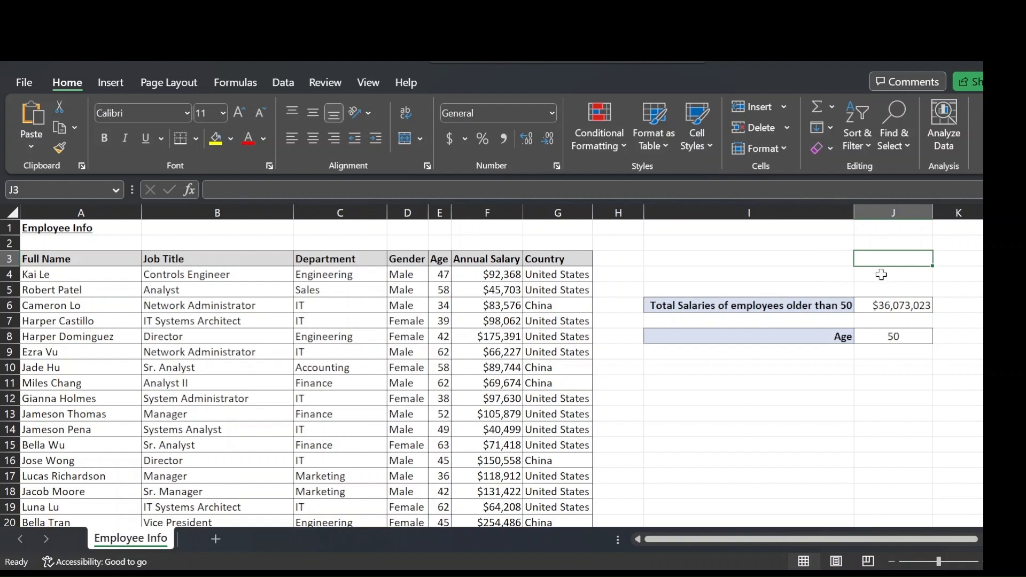
pyautogui.click(901, 379)
pyautogui.click(894, 338)
pyautogui.write('50')
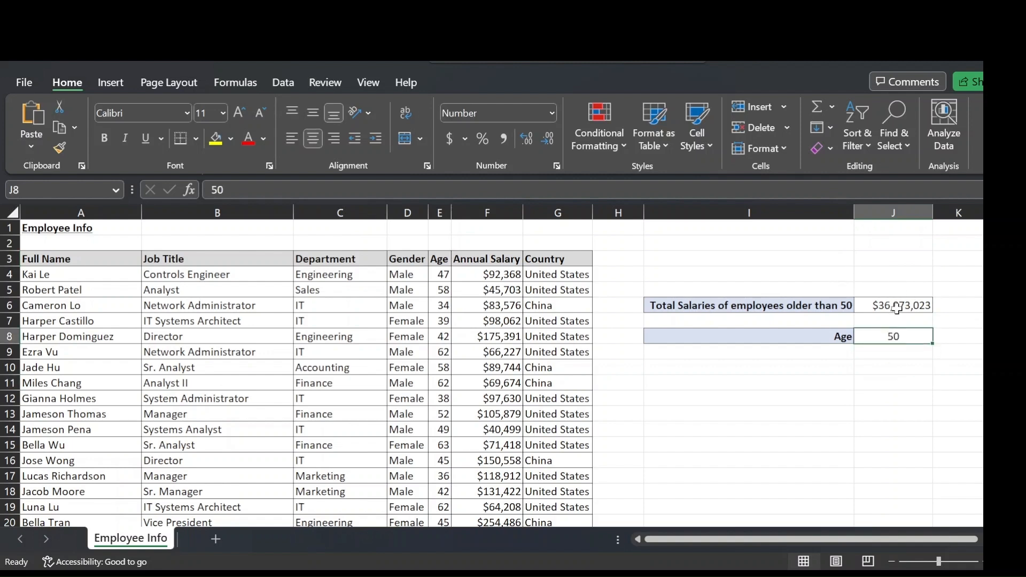
# Step: Replace the fixed 50 in the J6 SUMIF criterion with a reference to the Age cell, making it ">"&J8
pyautogui.click(897, 308)
pyautogui.doubleClick(317, 190)
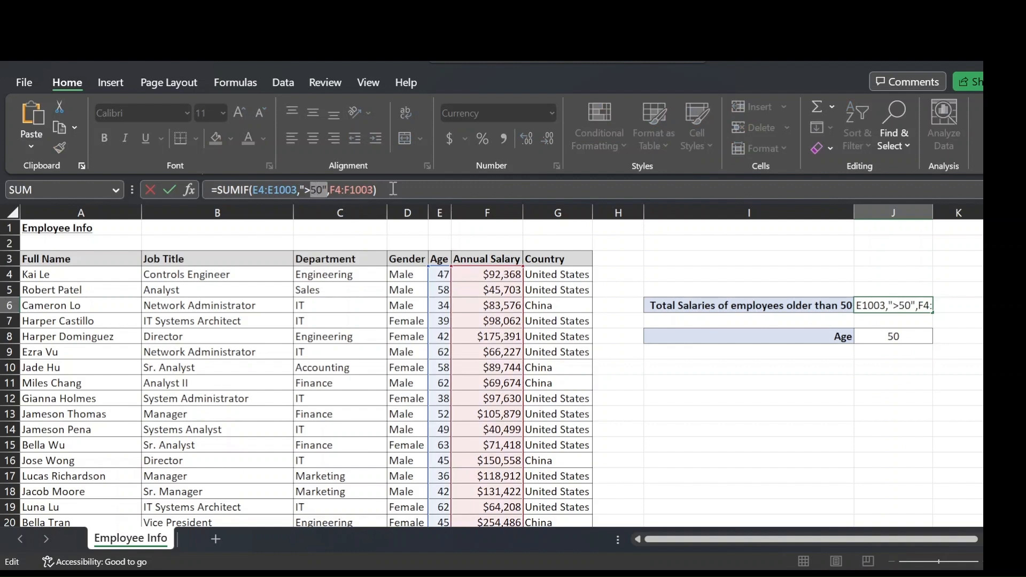
pyautogui.press('BackSpace')
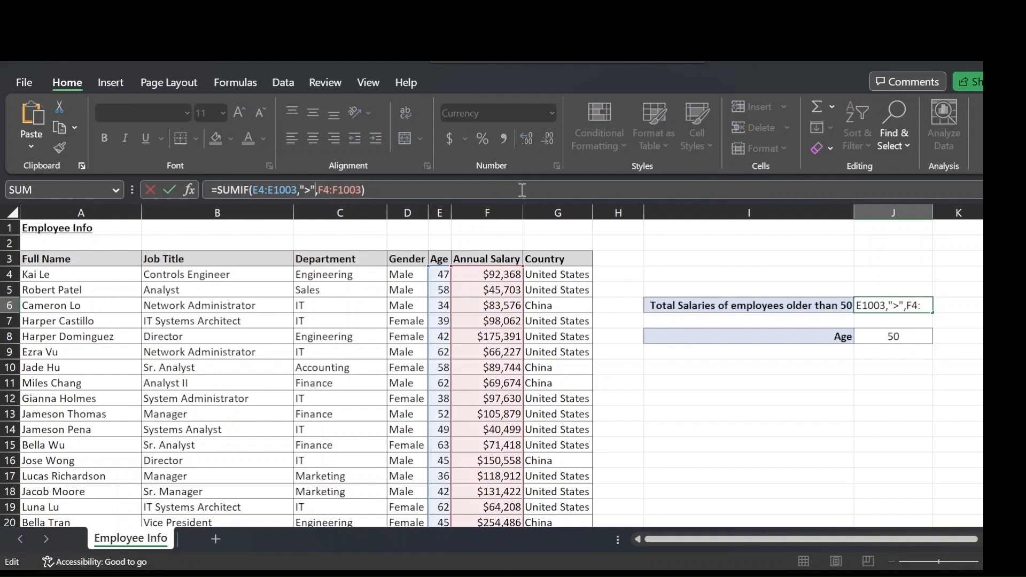
pyautogui.write('&')
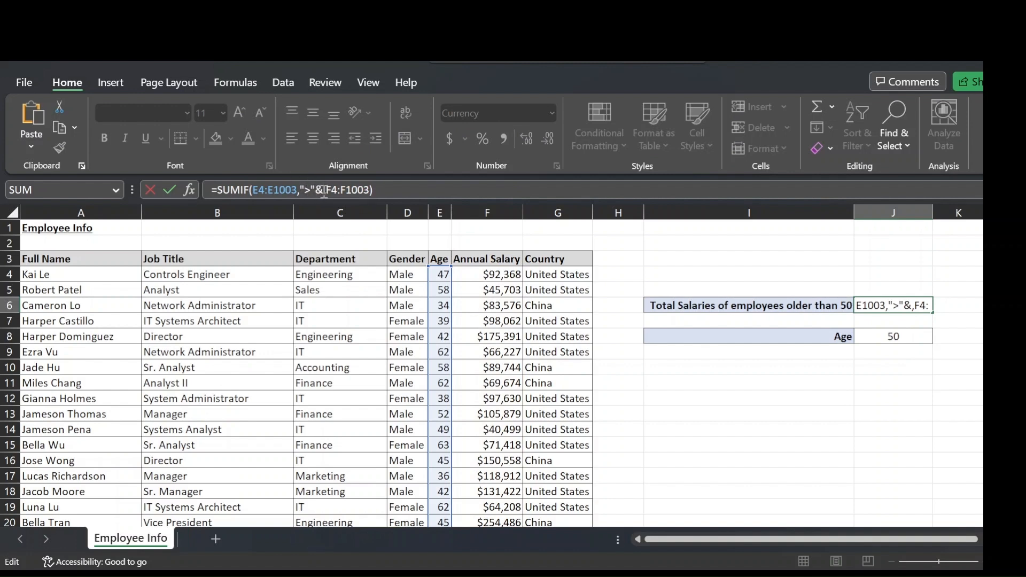
pyautogui.click(929, 341)
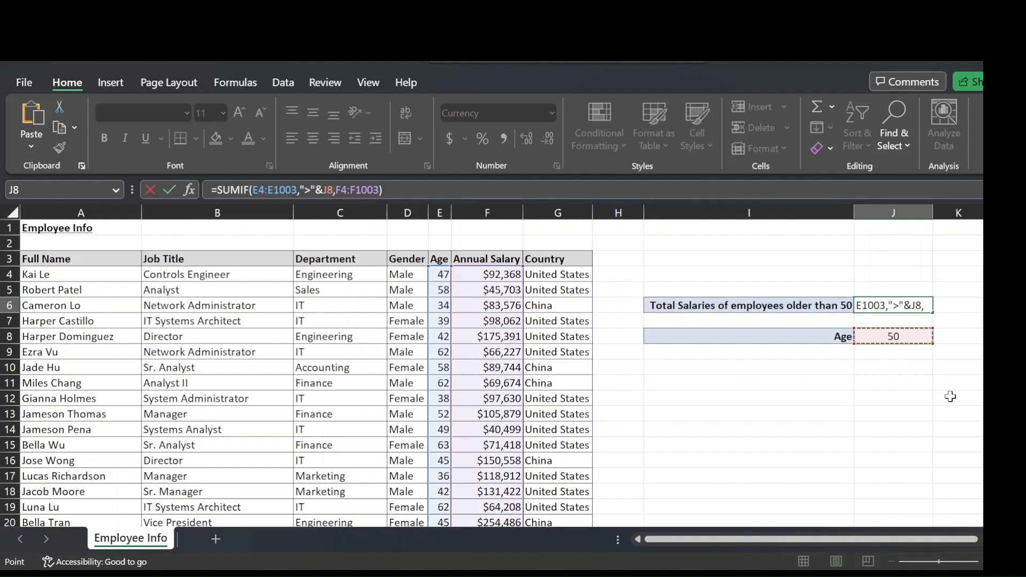
pyautogui.press('Return')
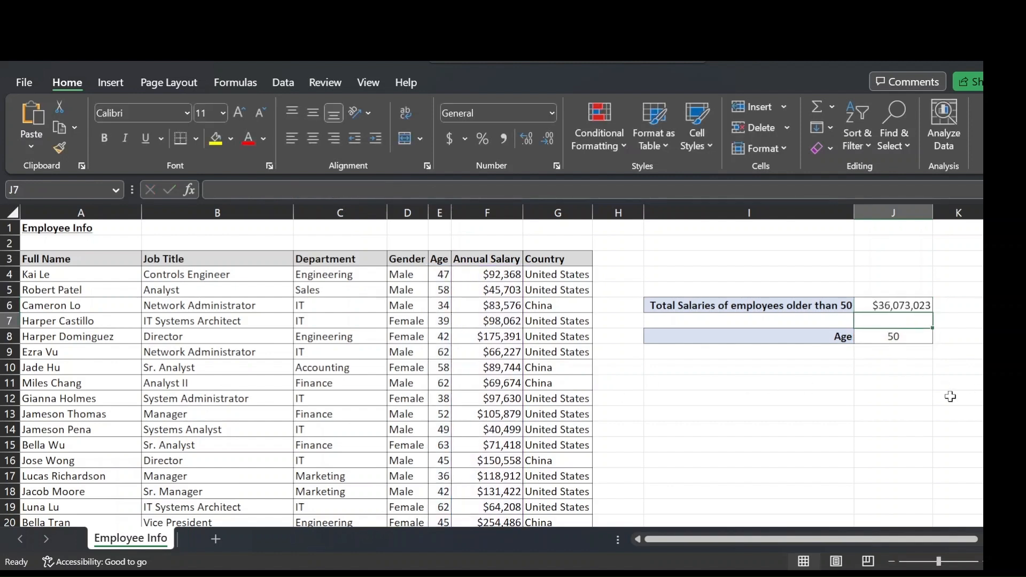
pyautogui.press('Right')
pyautogui.press('Up')
pyautogui.press('Up')
pyautogui.press('Up')
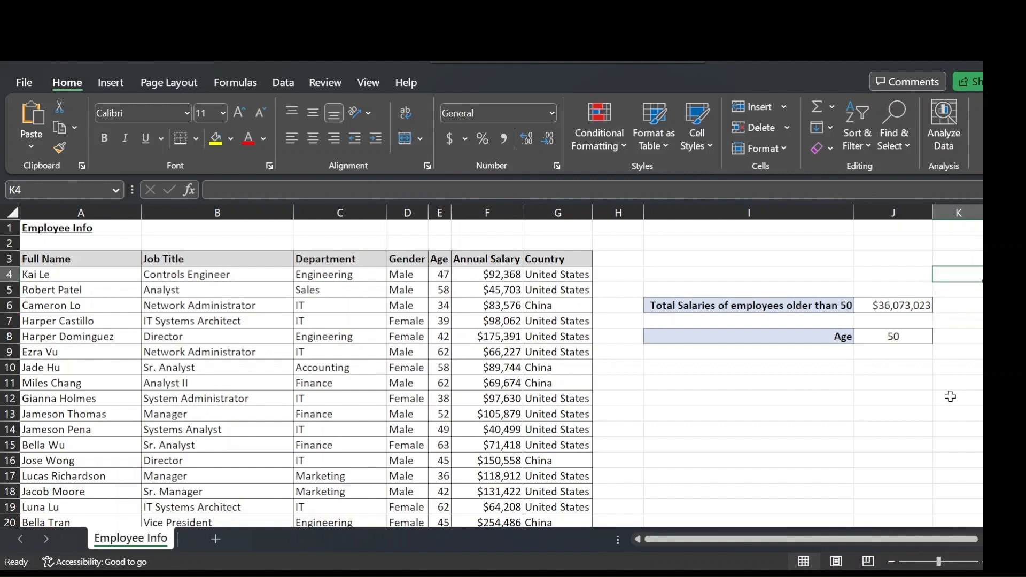
pyautogui.press('Down')
pyautogui.press('Up')
pyautogui.press('Left')
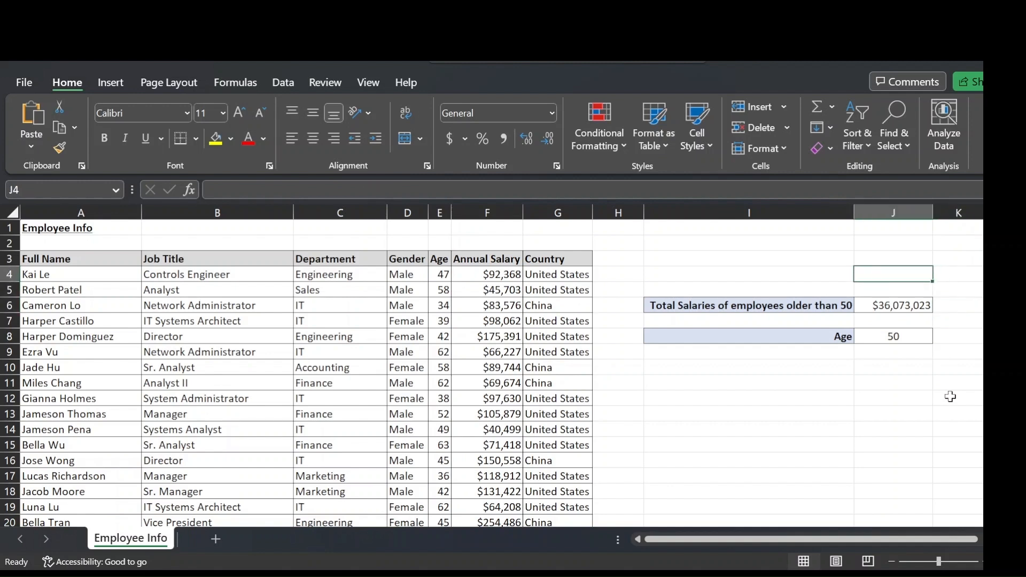
# Step: Review the SUMIF formula in J6 and set the Age value in J8 to 55
pyautogui.click(909, 341)
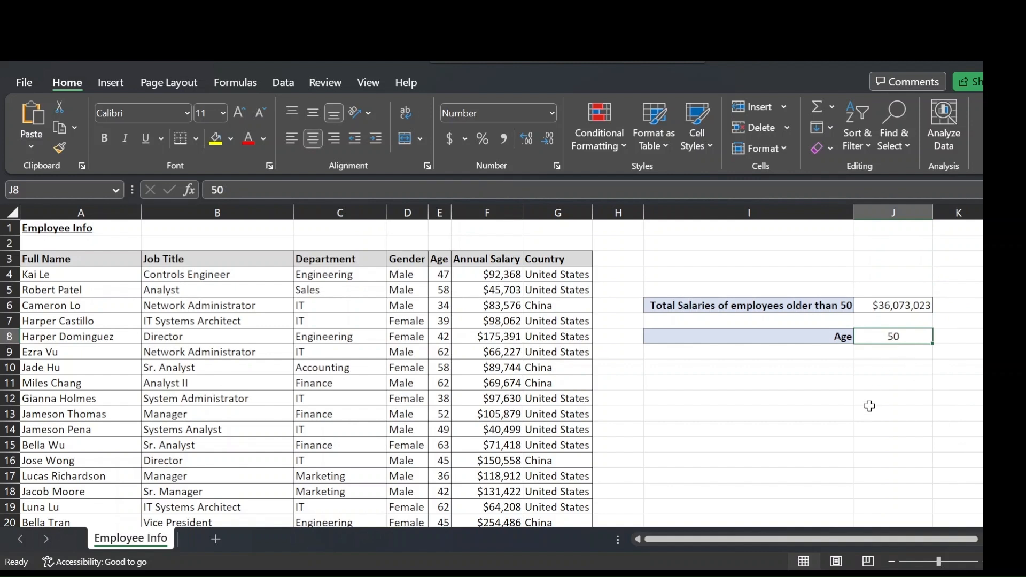
pyautogui.click(918, 306)
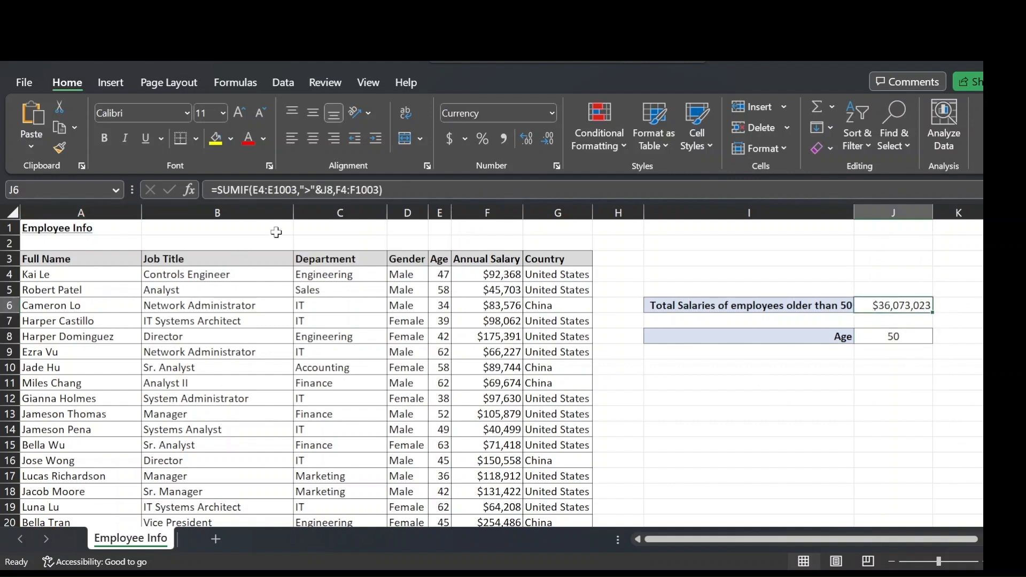
pyautogui.click(924, 372)
pyautogui.click(925, 344)
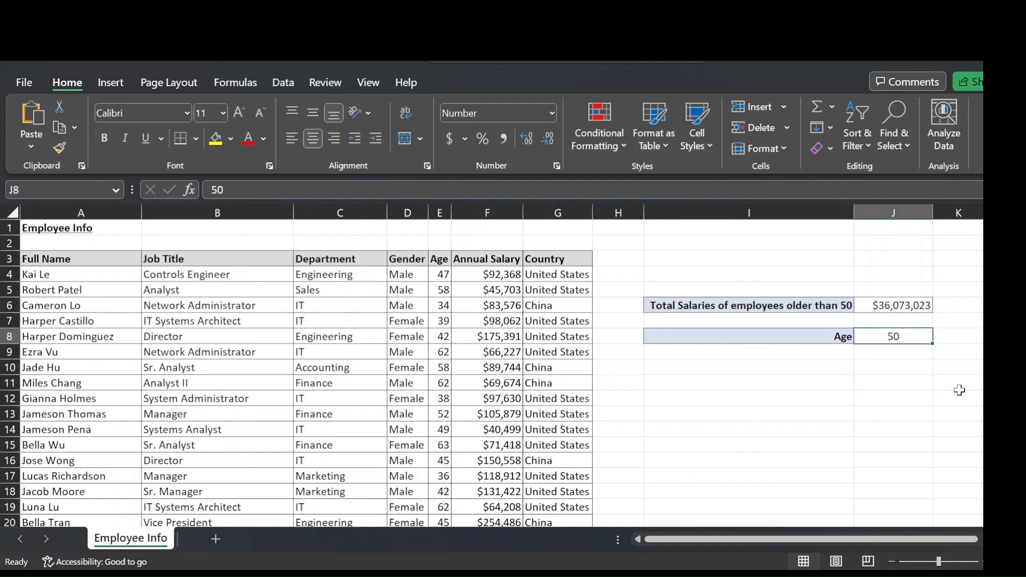
pyautogui.write('55')
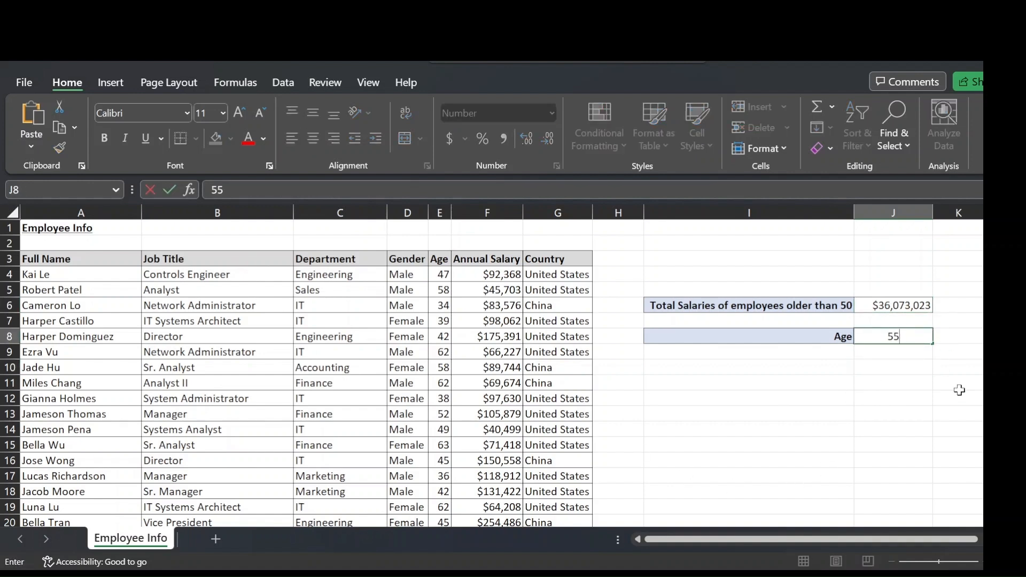
pyautogui.press('Return')
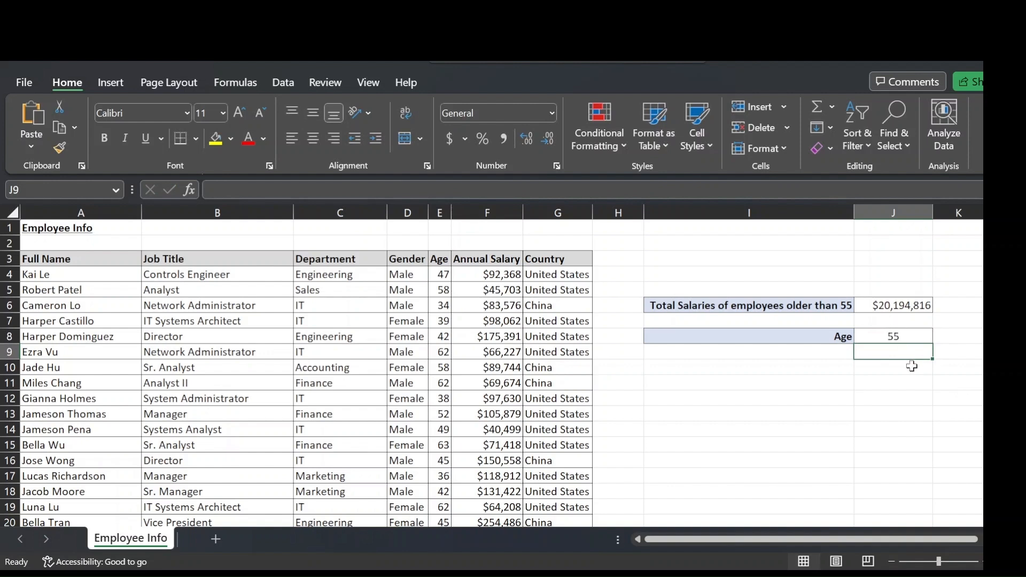
# Step: Change the Age value in J8 to 60
pyautogui.click(910, 338)
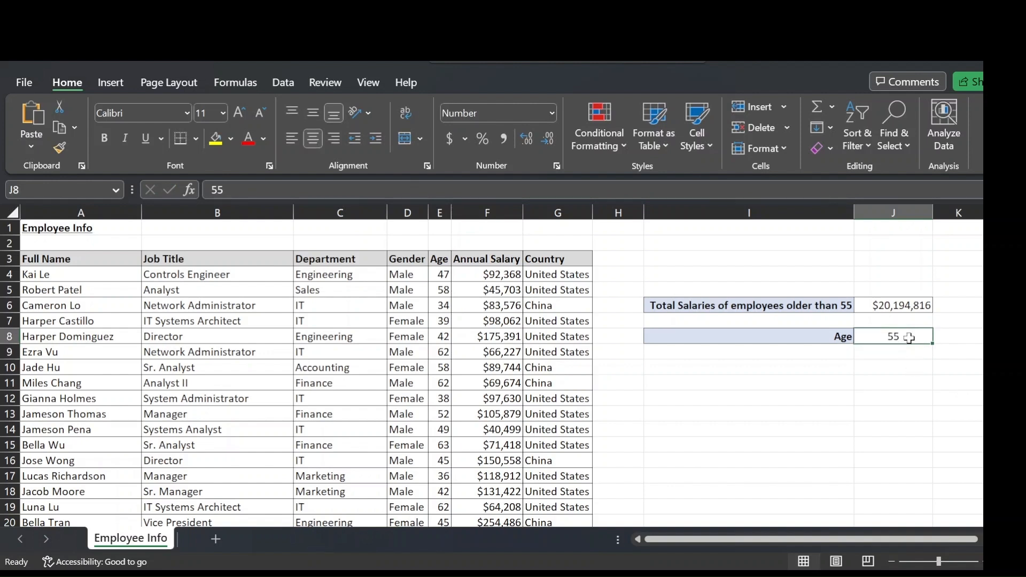
pyautogui.write('60')
pyautogui.press('Return')
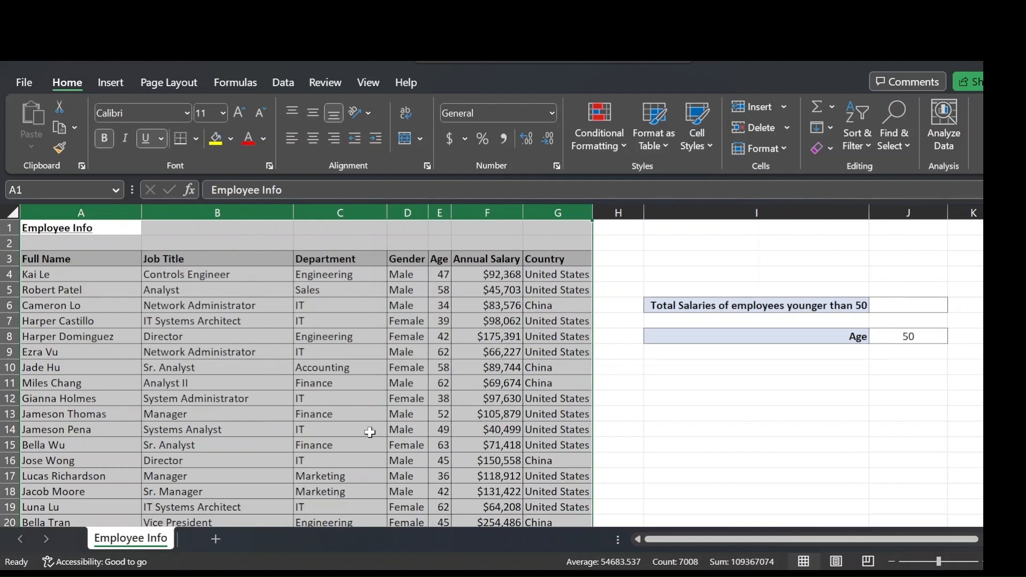
# Step: Start a SUMIF formula in J6 for the salaries of younger employees, using the Age range E4:E1003 as the criteria range
pyautogui.scroll(-5, 364, 385)
pyautogui.scroll(5, 363, 385)
pyautogui.scroll(-16, 268, 320)
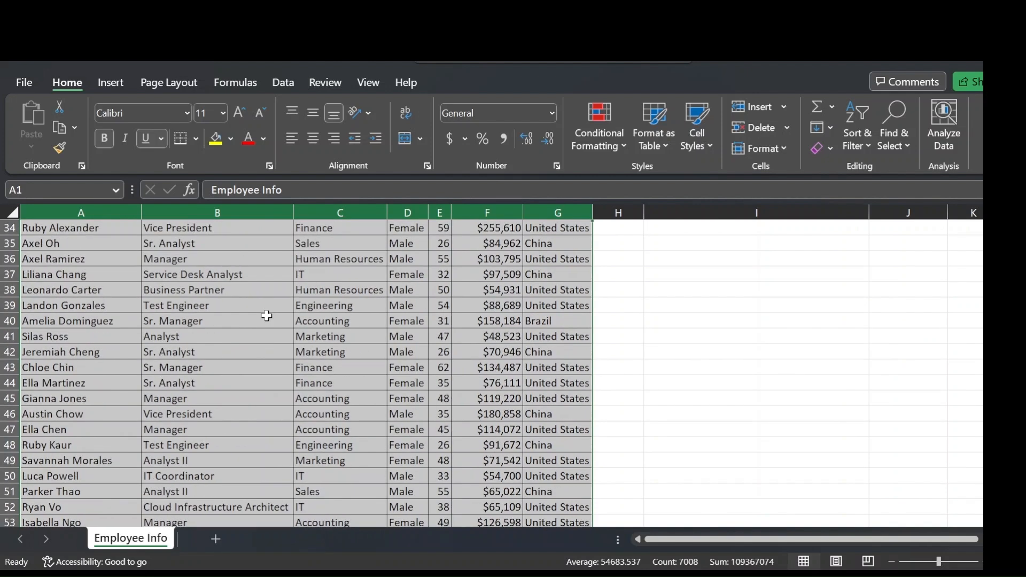
pyautogui.scroll(16, 268, 338)
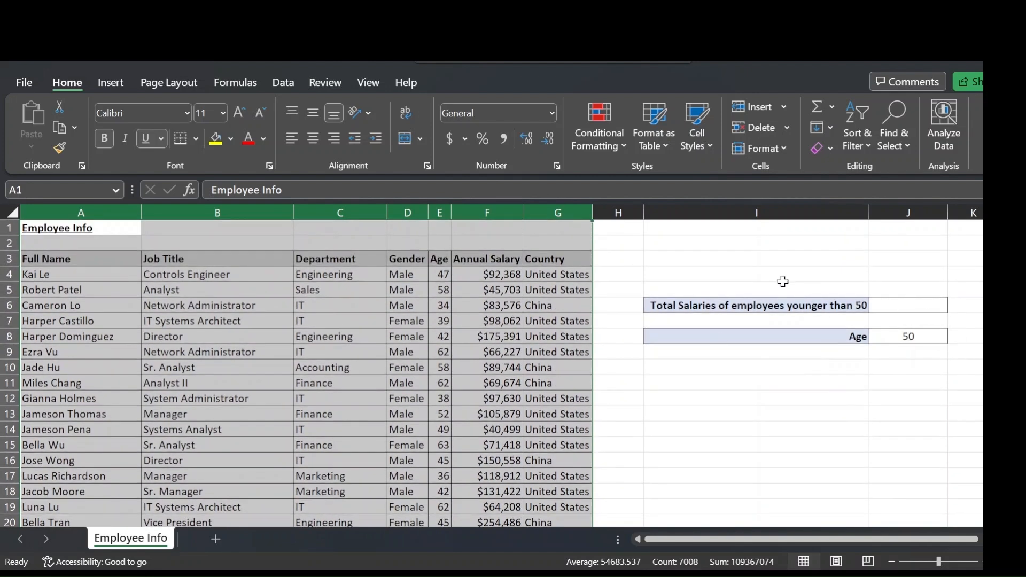
pyautogui.click(774, 275)
pyautogui.click(903, 305)
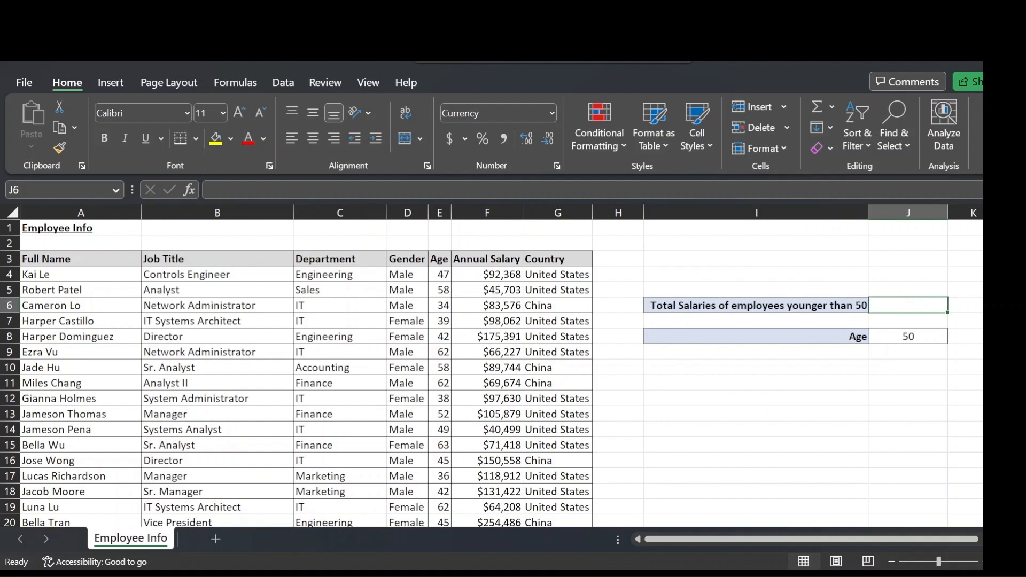
pyautogui.write('=sumif(')
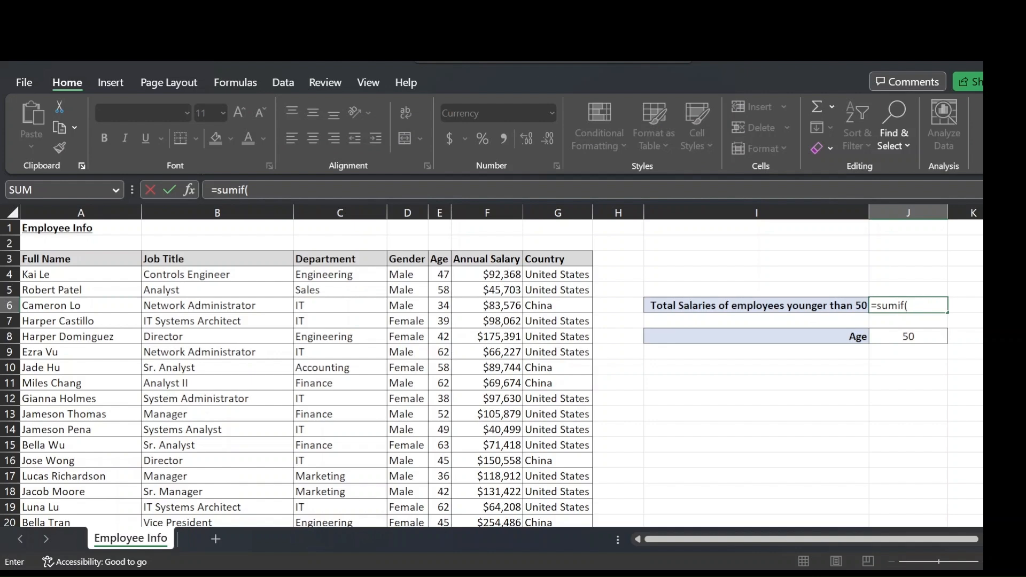
pyautogui.click(445, 276)
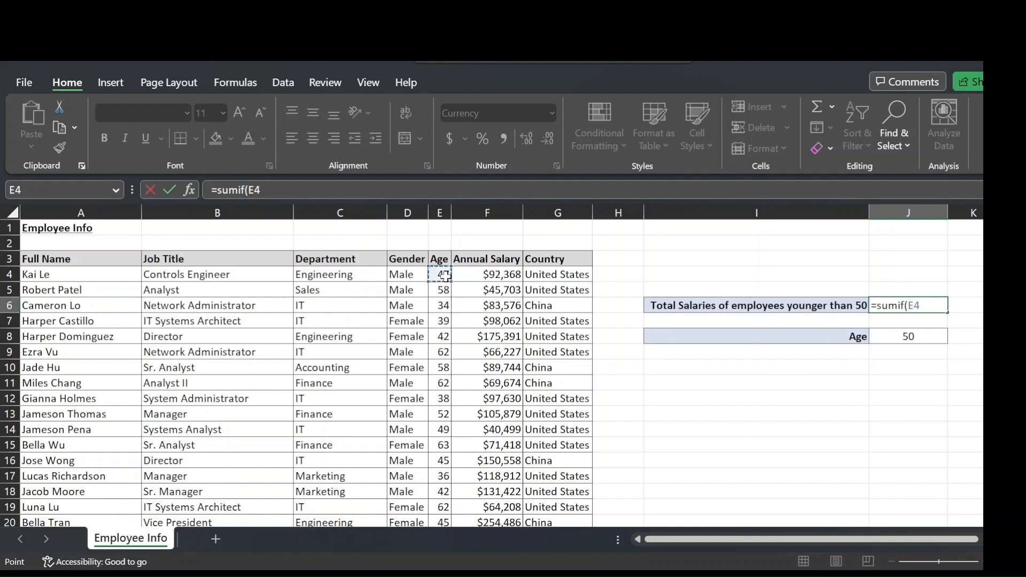
pyautogui.hotkey('ctrl', 'shift', 'Down')
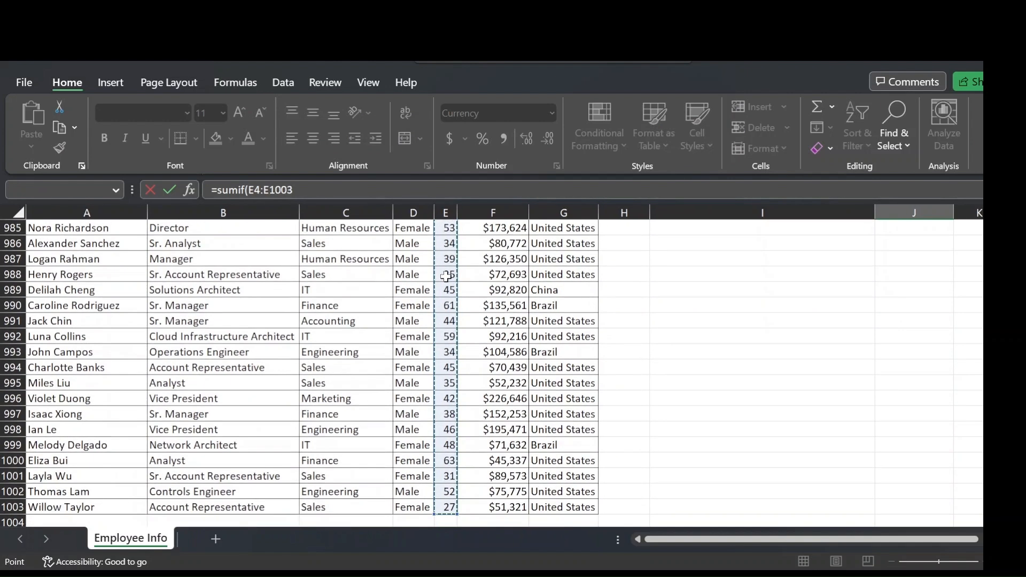
# Step: Complete the SUMIF formula in J6 with the criterion "<50" and the Annual Salary range F4:F1003 as the sum range
pyautogui.click(316, 190)
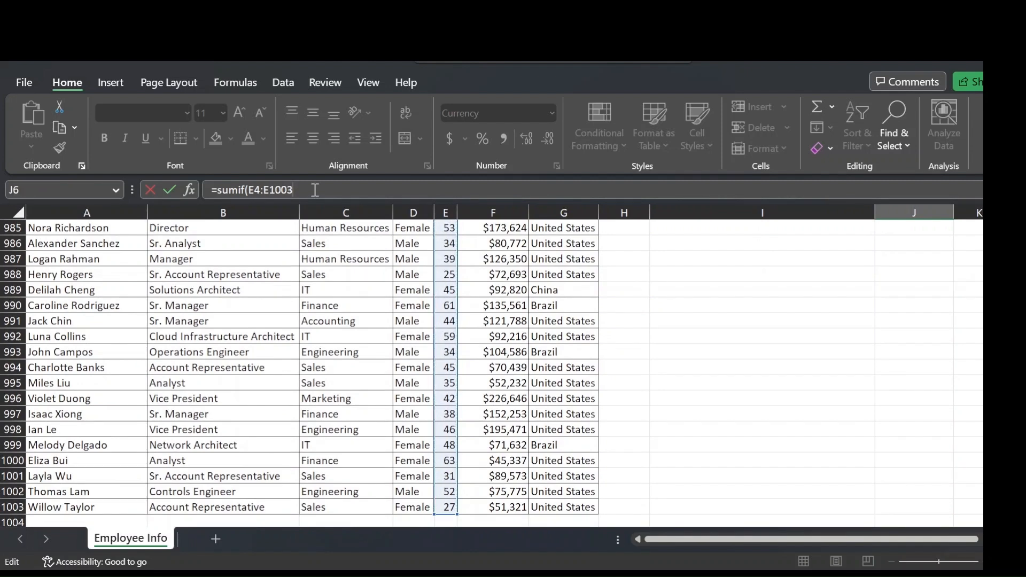
pyautogui.write(',')
pyautogui.write('=')
pyautogui.press('BackSpace')
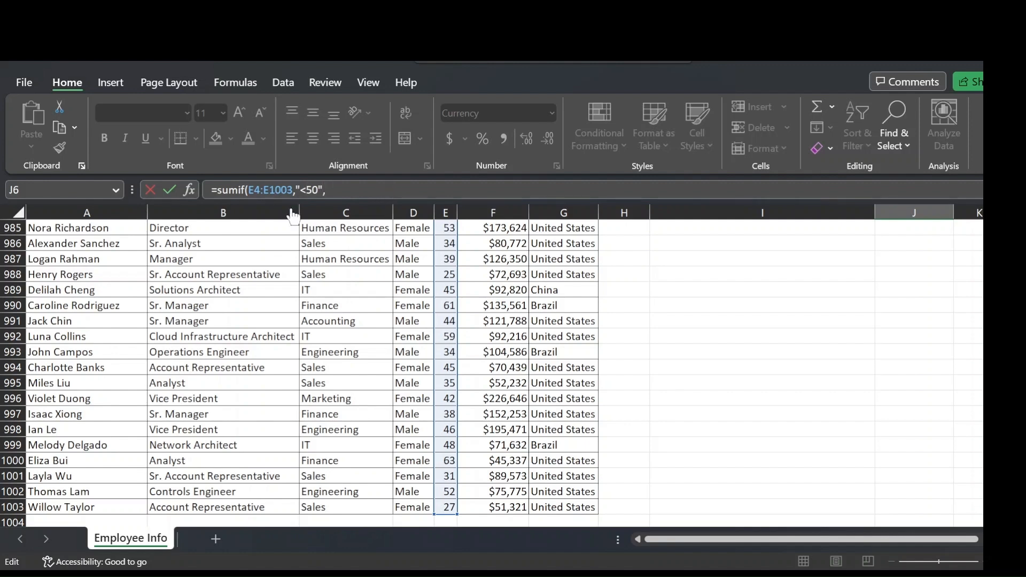
pyautogui.hotkey('ctrl', 'BackSpace')
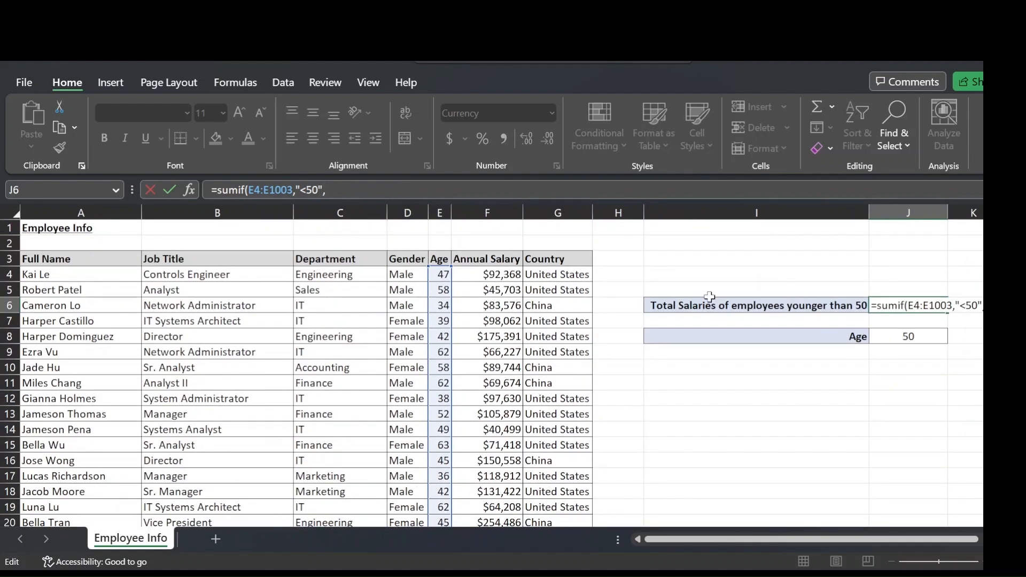
pyautogui.click(500, 277)
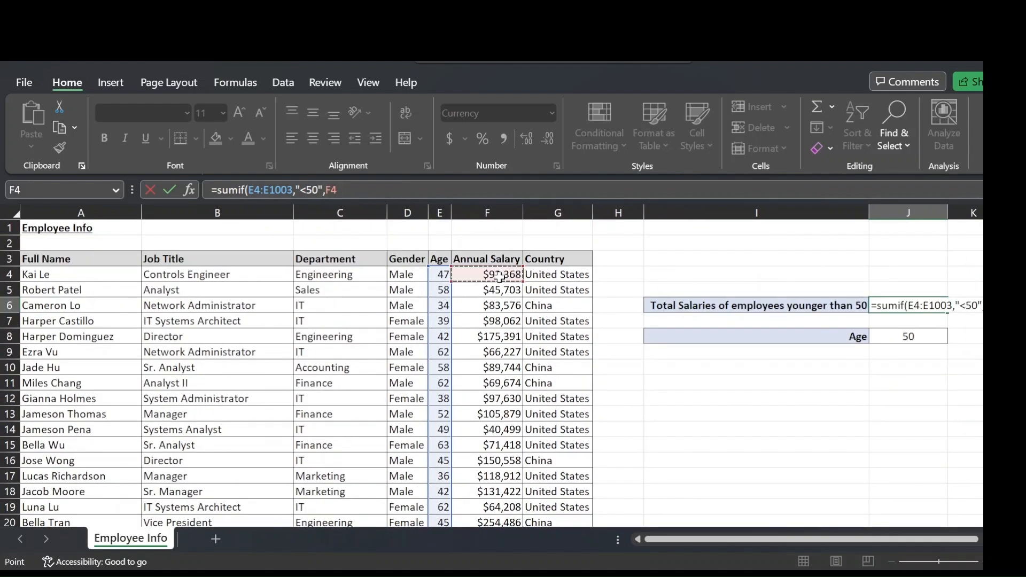
pyautogui.hotkey('ctrl', 'shift', 'Down')
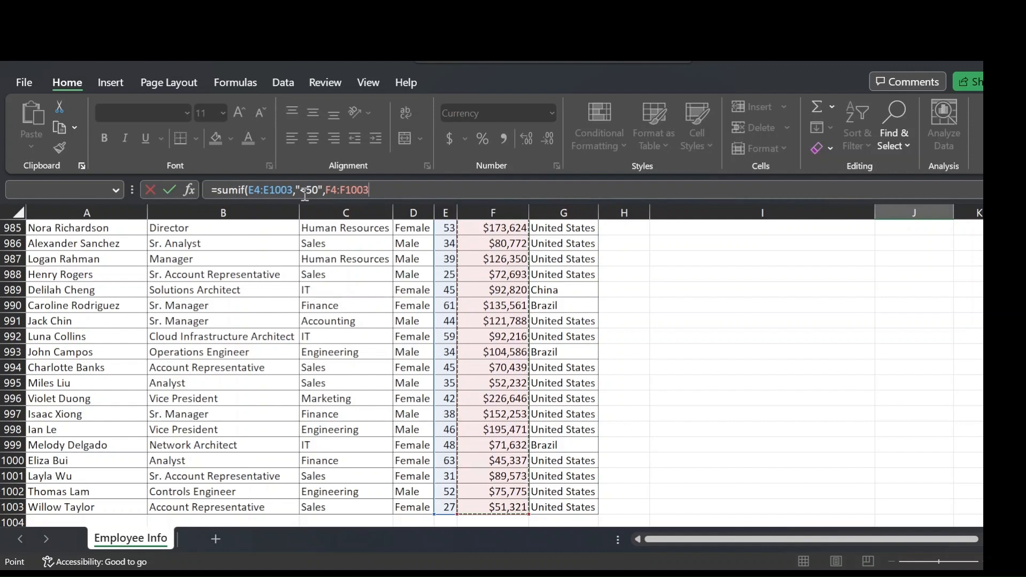
pyautogui.click(383, 184)
pyautogui.press('Return')
pyautogui.press('Up')
pyautogui.press('Up')
pyautogui.press('Up')
pyautogui.press('Up')
pyautogui.press('Up')
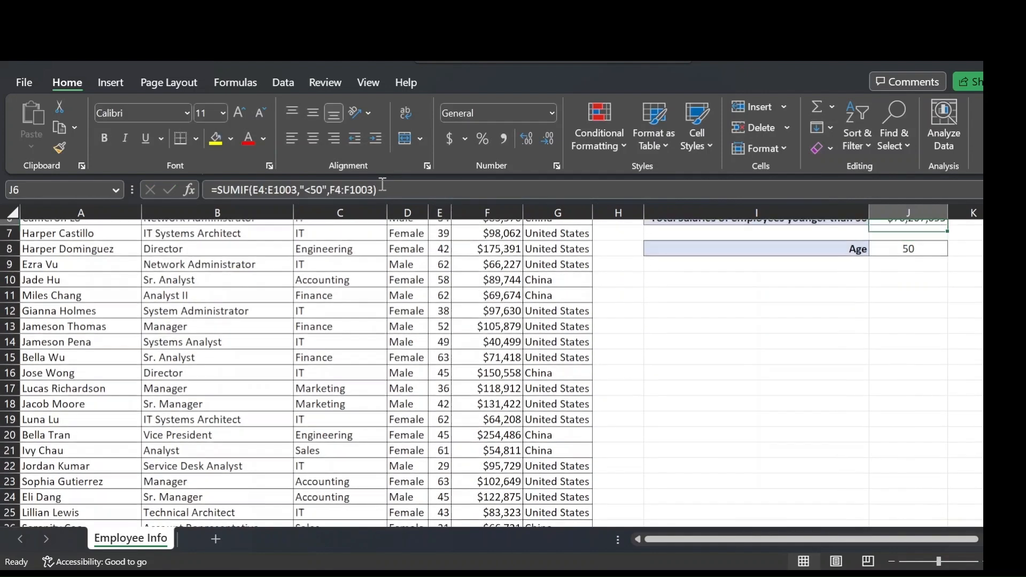
pyautogui.press('Down')
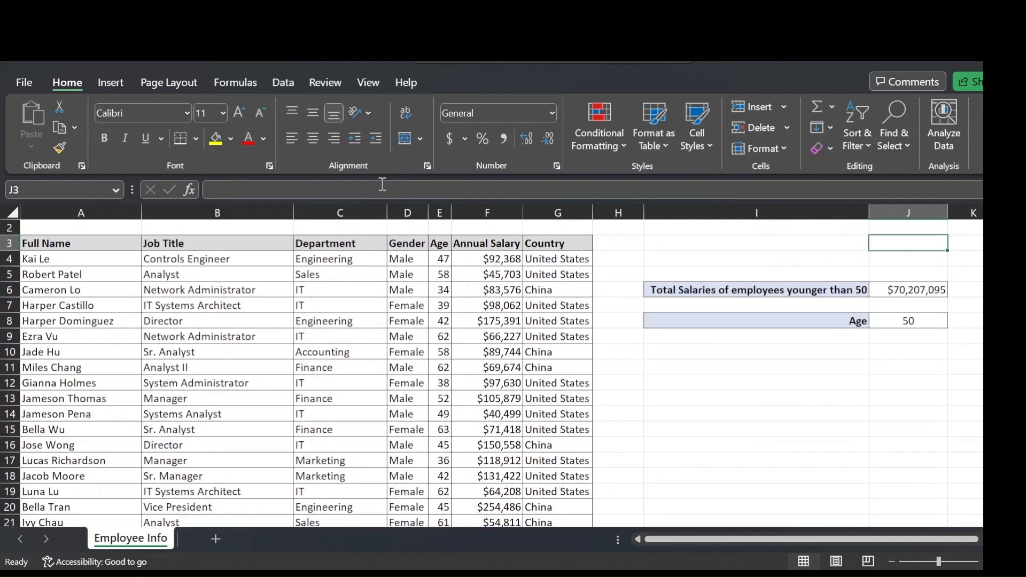
pyautogui.press('Down')
pyautogui.press('Down')
pyautogui.press('Down')
pyautogui.press('Down')
pyautogui.press('Down')
# Step: Replace the fixed 50 in the J6 SUMIF criterion with a reference to the Age cell, making it "<"&J8
pyautogui.press('Up')
pyautogui.press('Up')
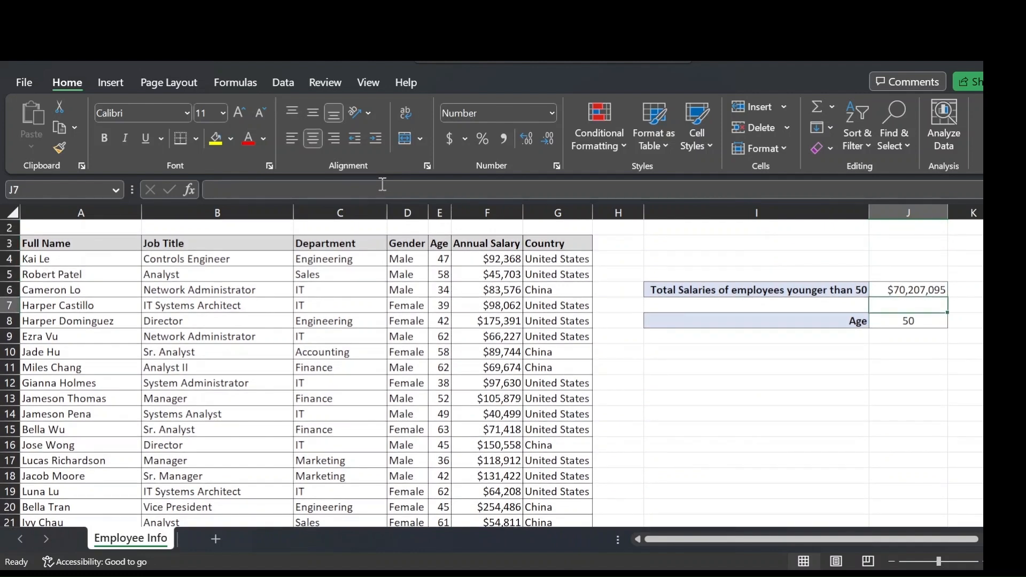
pyautogui.doubleClick(317, 189)
pyautogui.press('BackSpace')
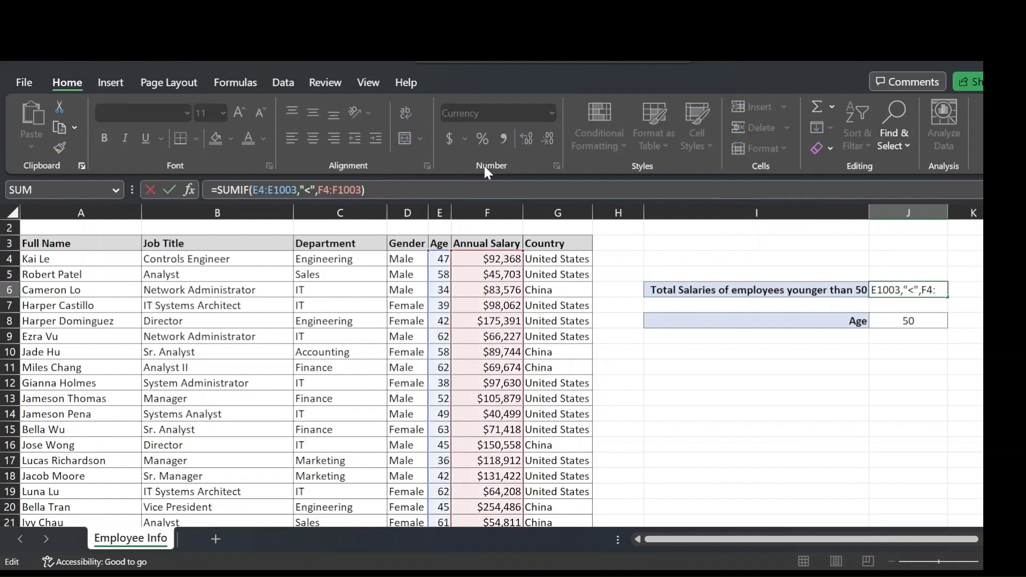
pyautogui.write('&')
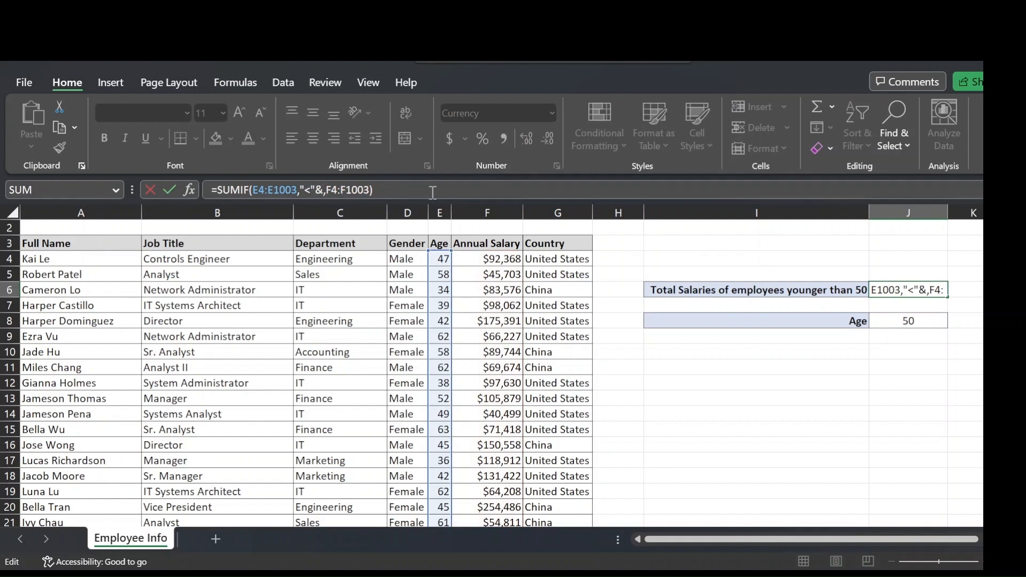
pyautogui.click(882, 324)
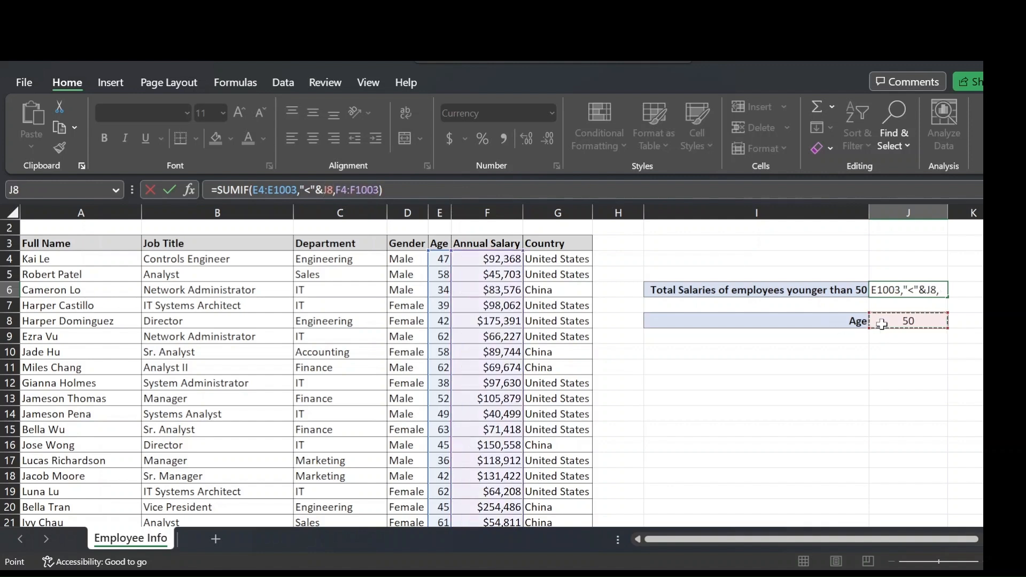
pyautogui.press('Return')
# Step: Review the SUMIF formula in J6, checking how the less-than sign in quotation marks is joined to the J8 reference
pyautogui.press('Up')
pyautogui.press('Up')
pyautogui.press('Up')
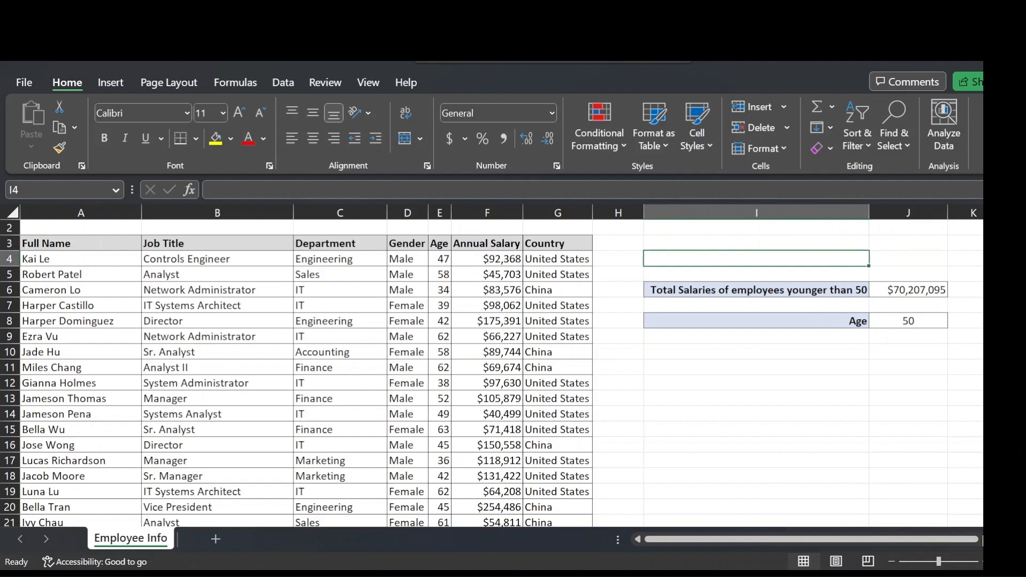
pyautogui.press('Down')
pyautogui.press('Down')
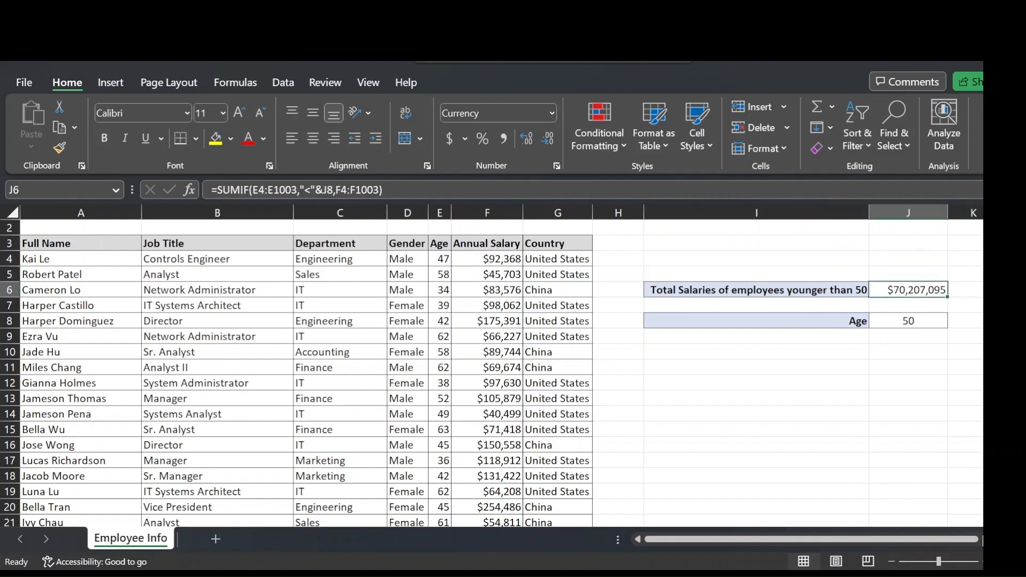
pyautogui.press('Down')
pyautogui.press('Down')
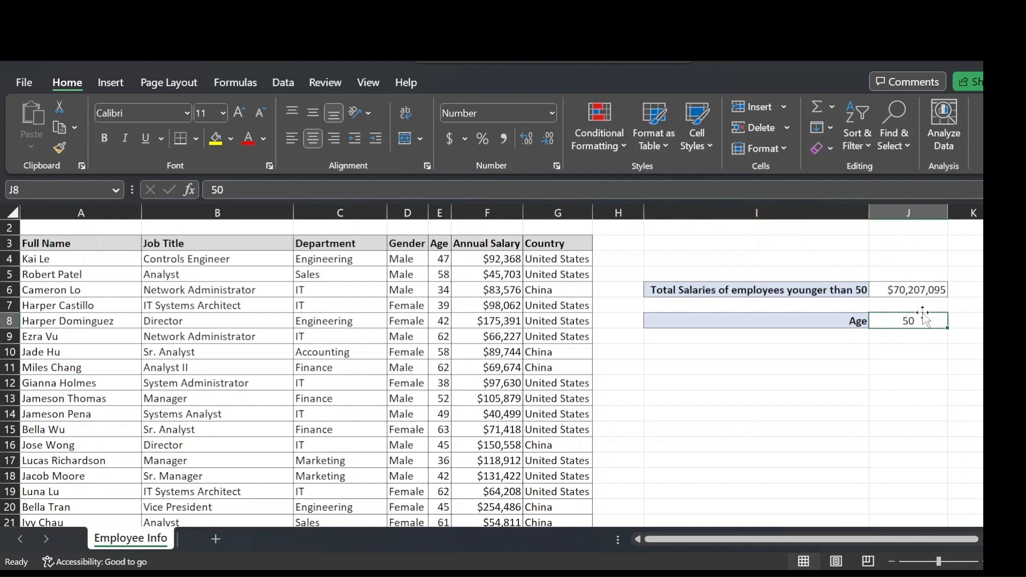
pyautogui.click(914, 291)
pyautogui.click(321, 191)
pyautogui.moveTo(316, 190); pyautogui.dragTo(311, 191)
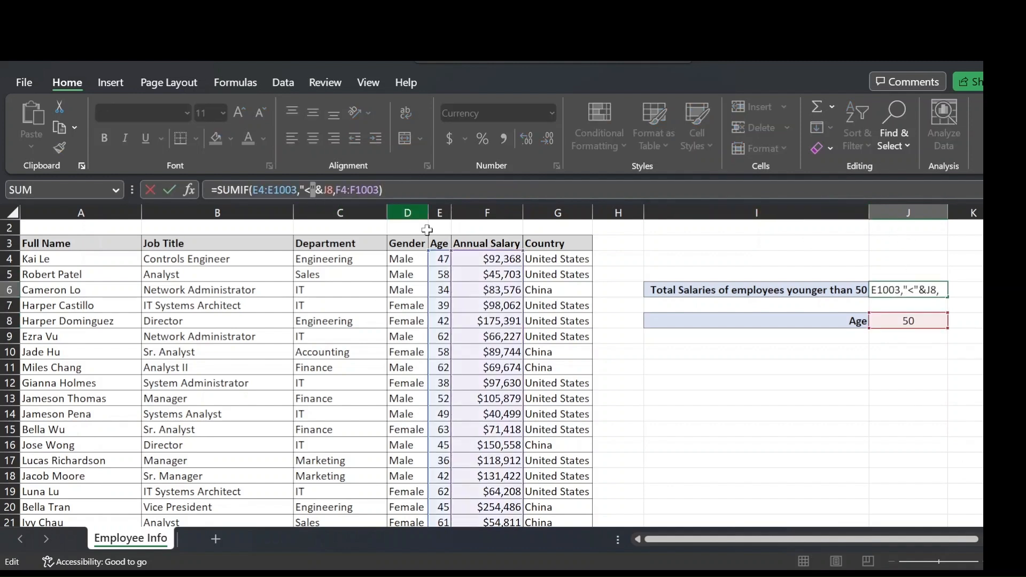
pyautogui.doubleClick(331, 189)
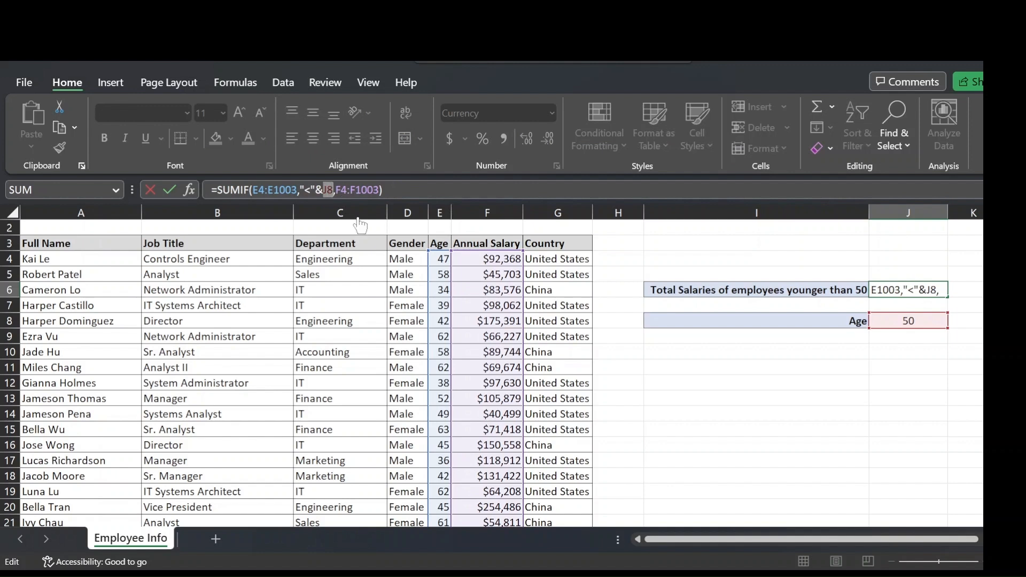
pyautogui.press('Escape')
# Step: Set the Age value in J8 to 40
pyautogui.click(925, 322)
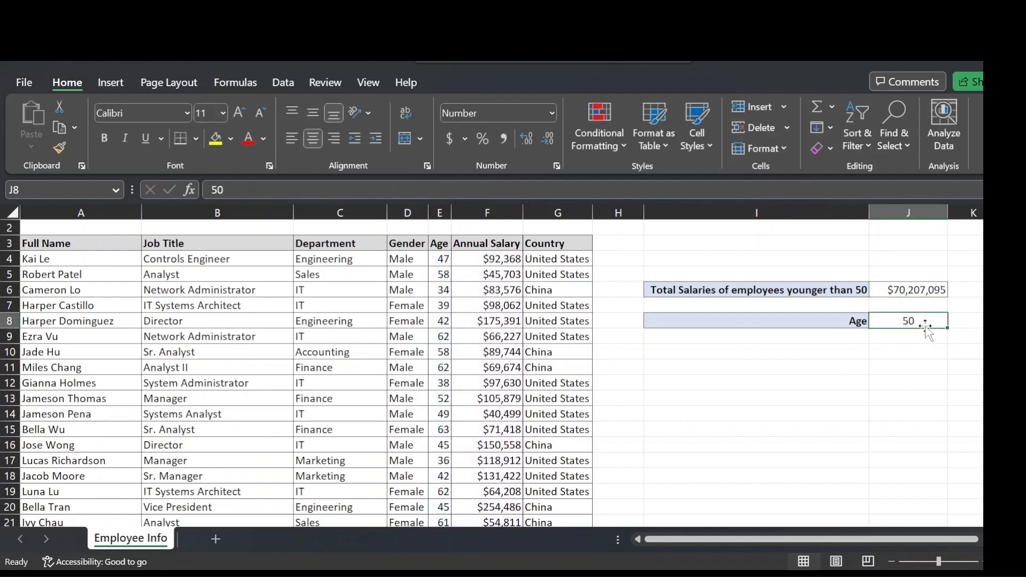
pyautogui.write('40')
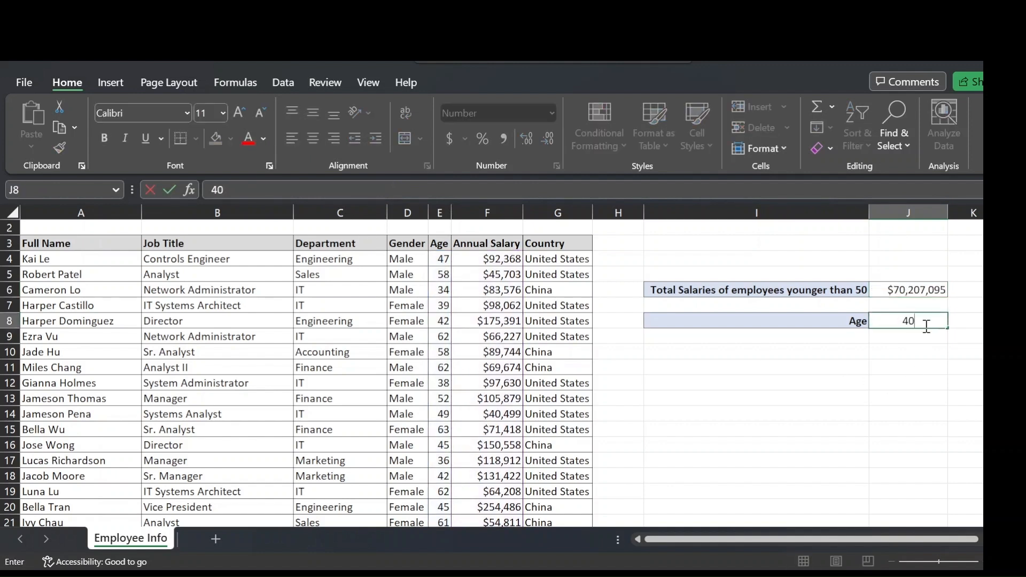
pyautogui.press('Return')
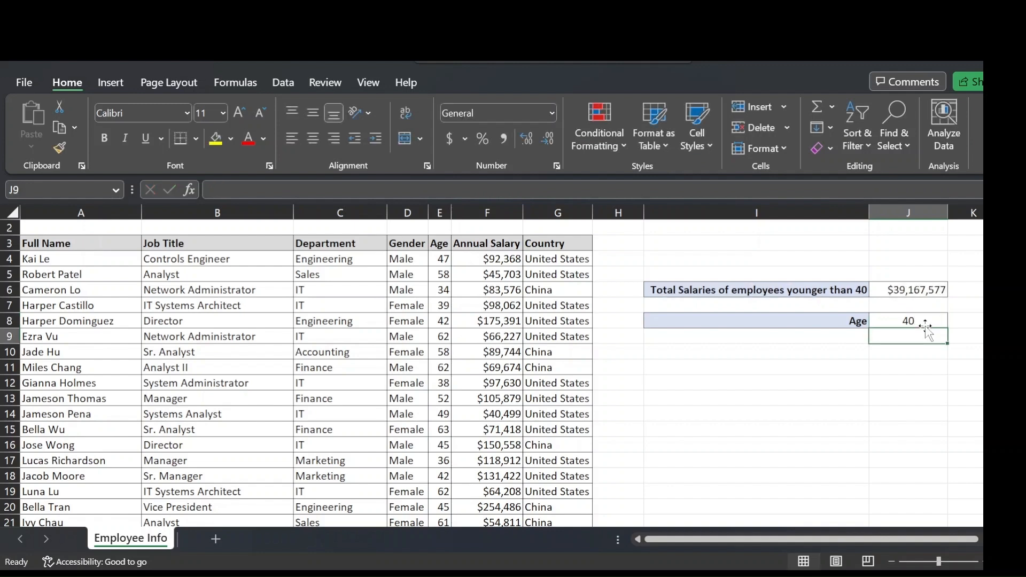
pyautogui.press('Up')
pyautogui.press('Up')
pyautogui.press('Up')
pyautogui.press('Up')
pyautogui.press('Up')
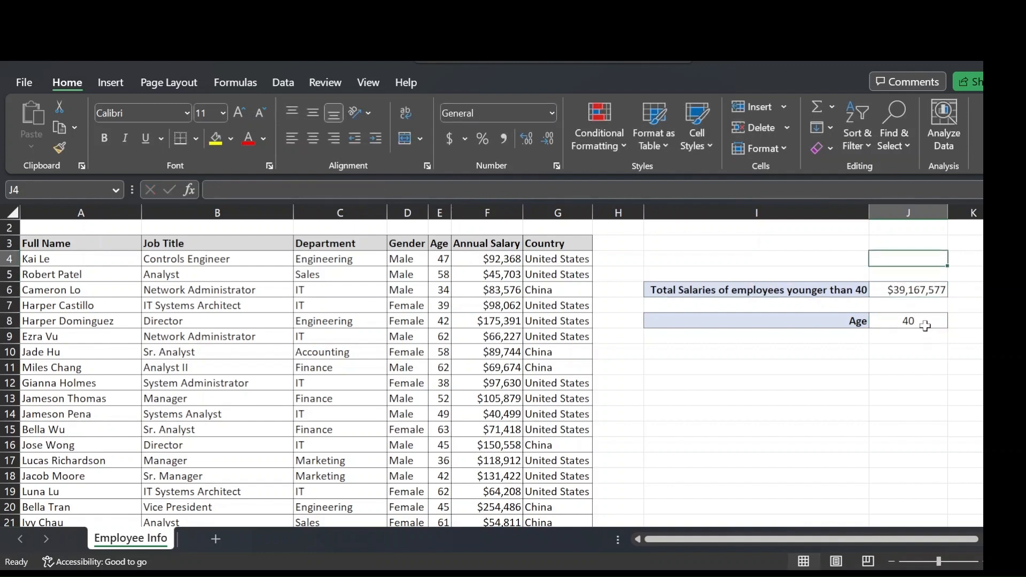
# Step: Change the Age value in J8 to 30
pyautogui.press('Down')
pyautogui.press('Down')
pyautogui.press('Down')
pyautogui.press('Down')
pyautogui.write('30')
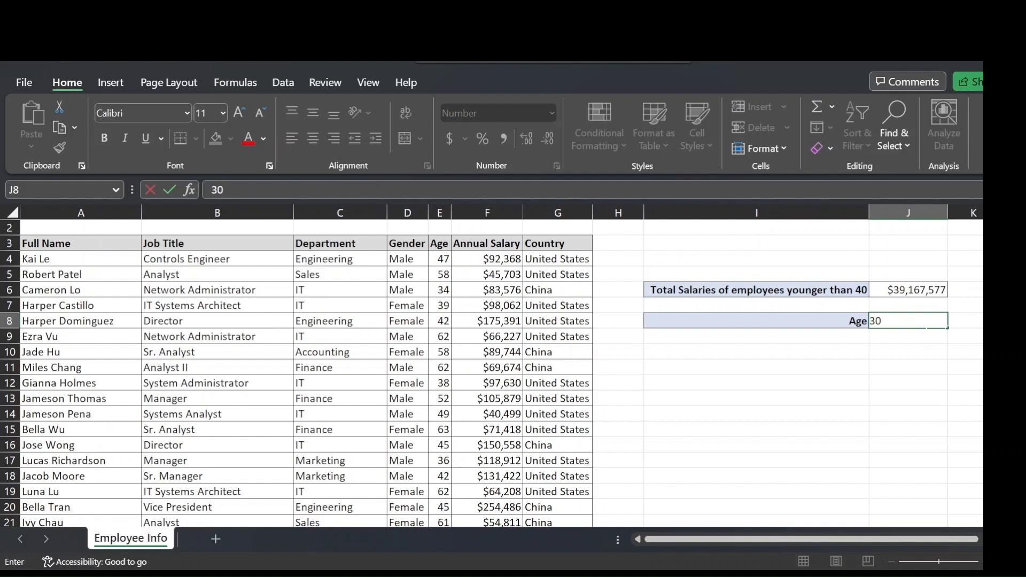
pyautogui.press('Return')
pyautogui.press('Up')
pyautogui.press('Up')
pyautogui.press('Up')
pyautogui.press('Up')
pyautogui.press('Up')
pyautogui.press('Down')
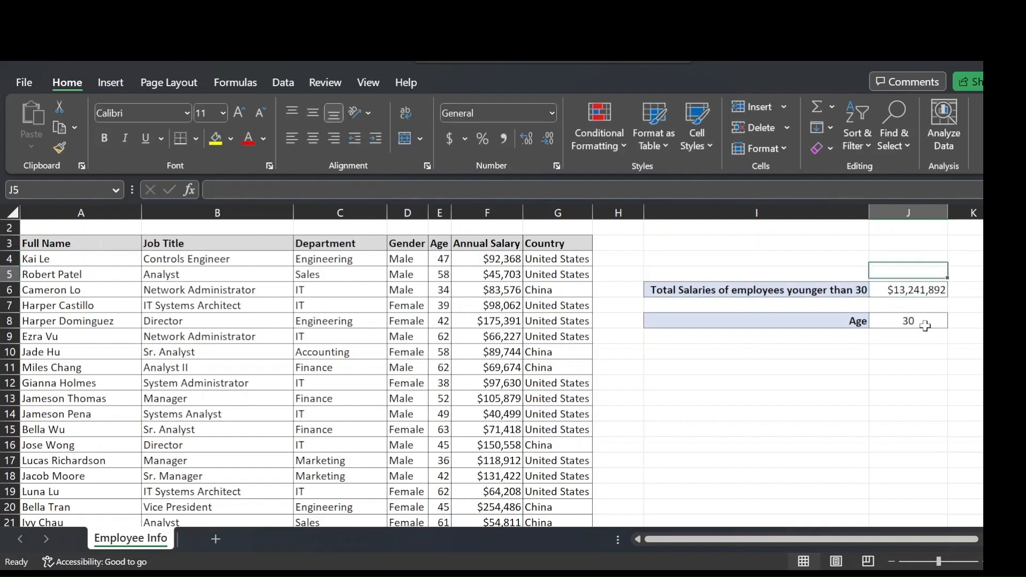
pyautogui.press('Down')
pyautogui.press('Down')
pyautogui.press('Down')
pyautogui.press('Down')
pyautogui.press('Down')
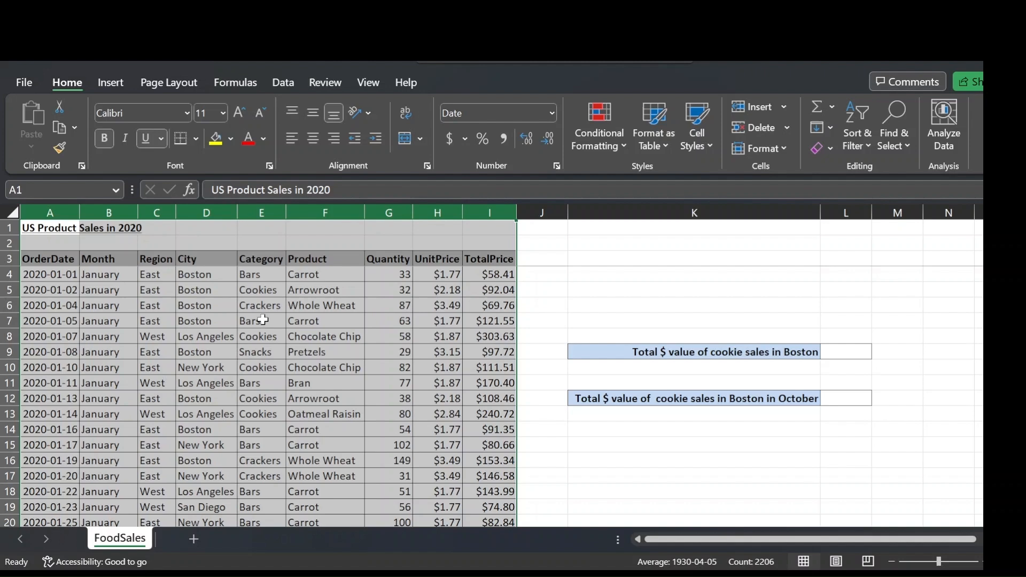
# Step: Examine the product sales table on the FoodSales sheet, including its TotalPrice, City and Category columns, for Boston cookie sales
pyautogui.scroll(-2, 117, 245)
pyautogui.scroll(-19, 117, 245)
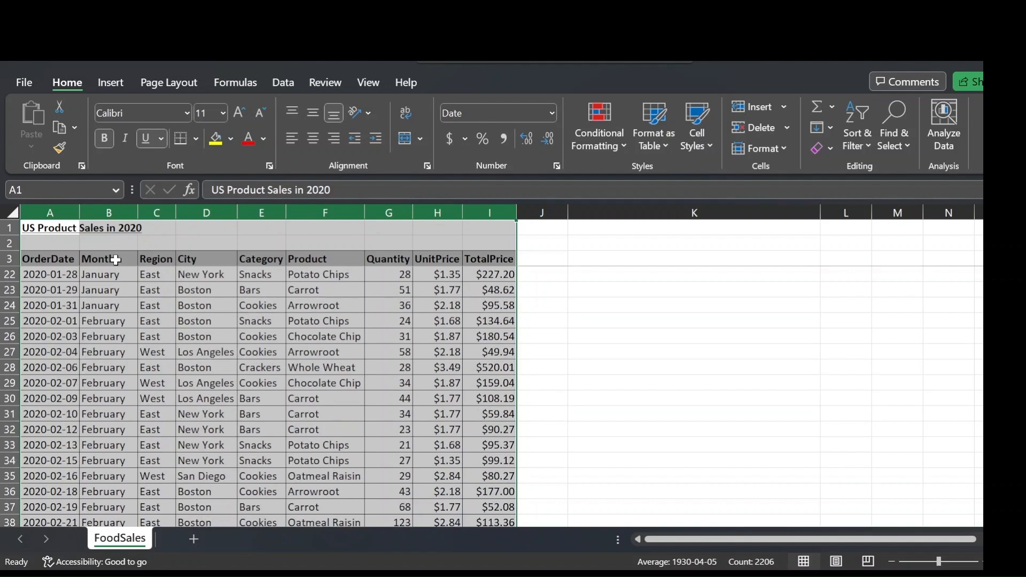
pyautogui.scroll(13, 119, 283)
pyautogui.scroll(8, 118, 283)
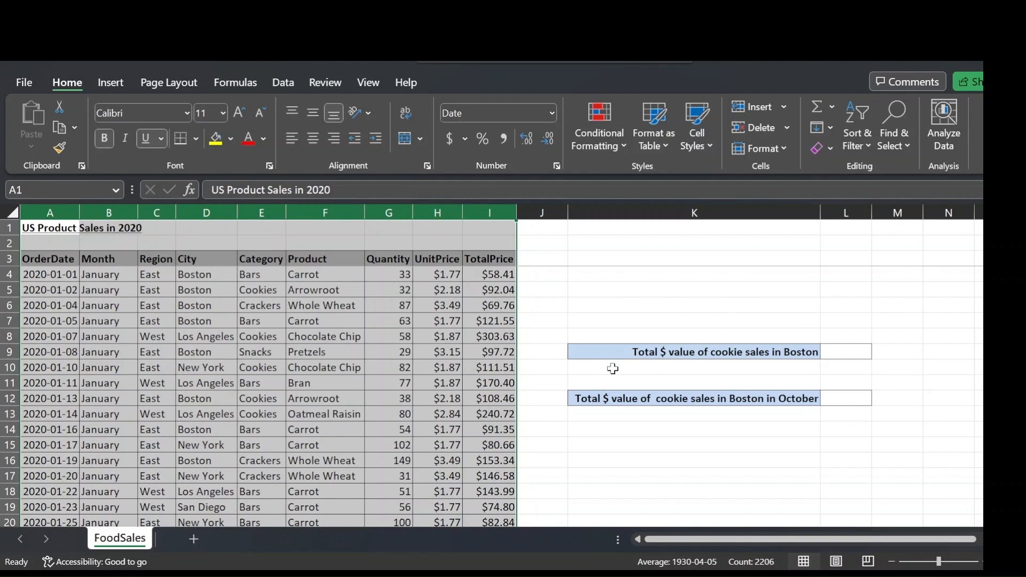
pyautogui.click(845, 354)
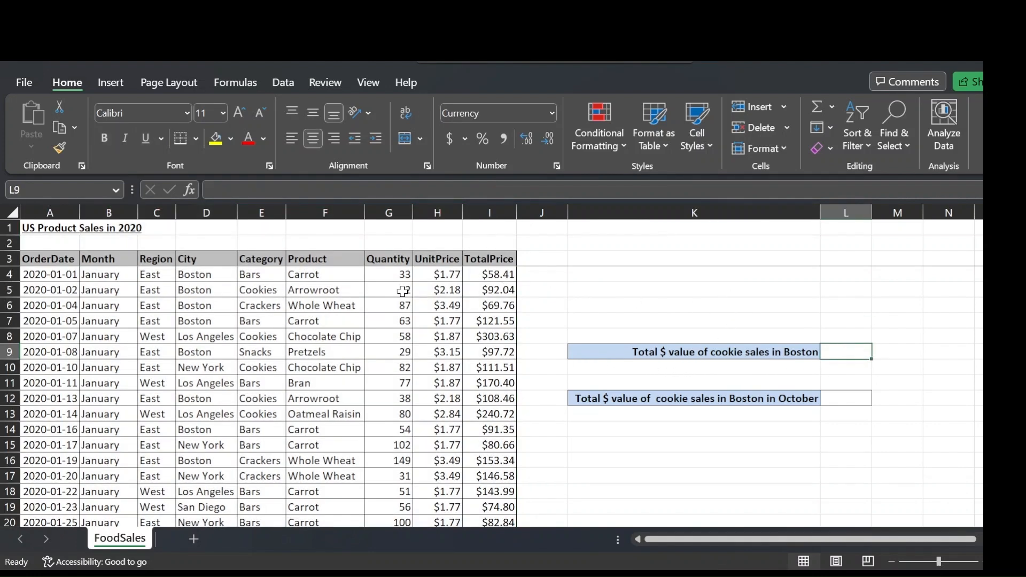
pyautogui.click(498, 290)
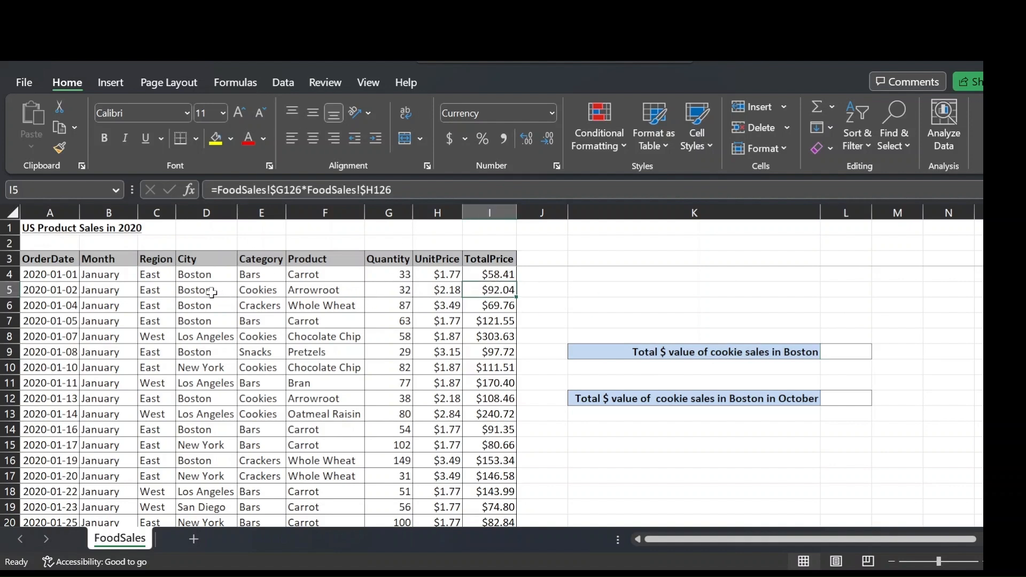
pyautogui.moveTo(211, 291); pyautogui.dragTo(265, 297)
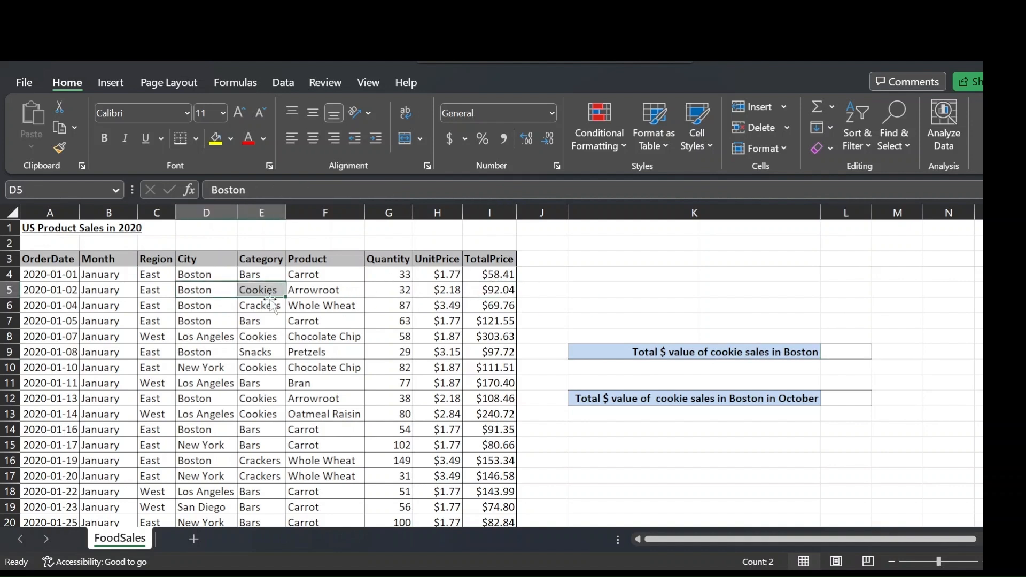
# Step: Start a SUMIFS formula in L9 for Boston cookie sales, using the absolute TotalPrice range $I$4:$I$247 as the sum range
pyautogui.click(863, 350)
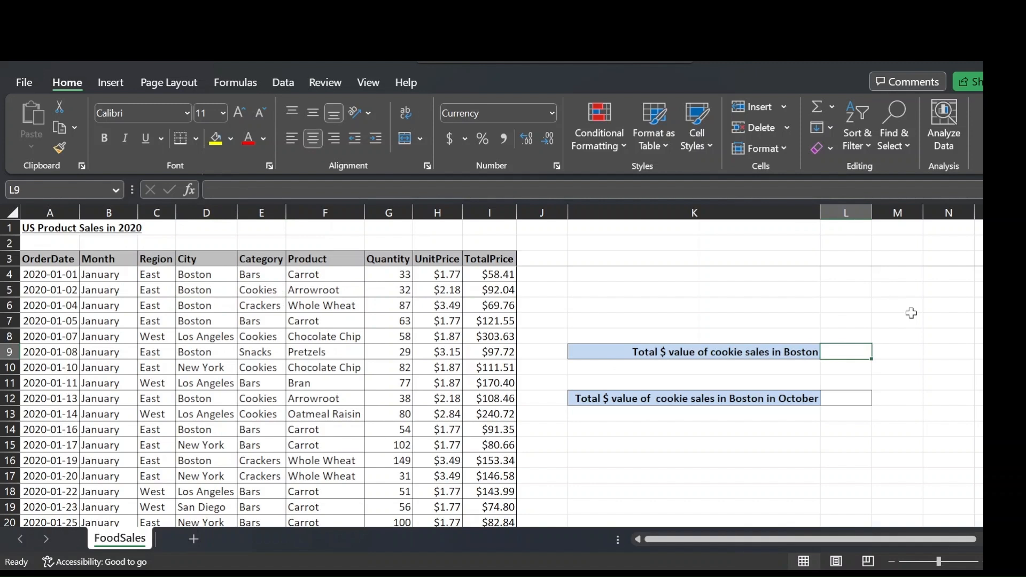
pyautogui.write('=sumif')
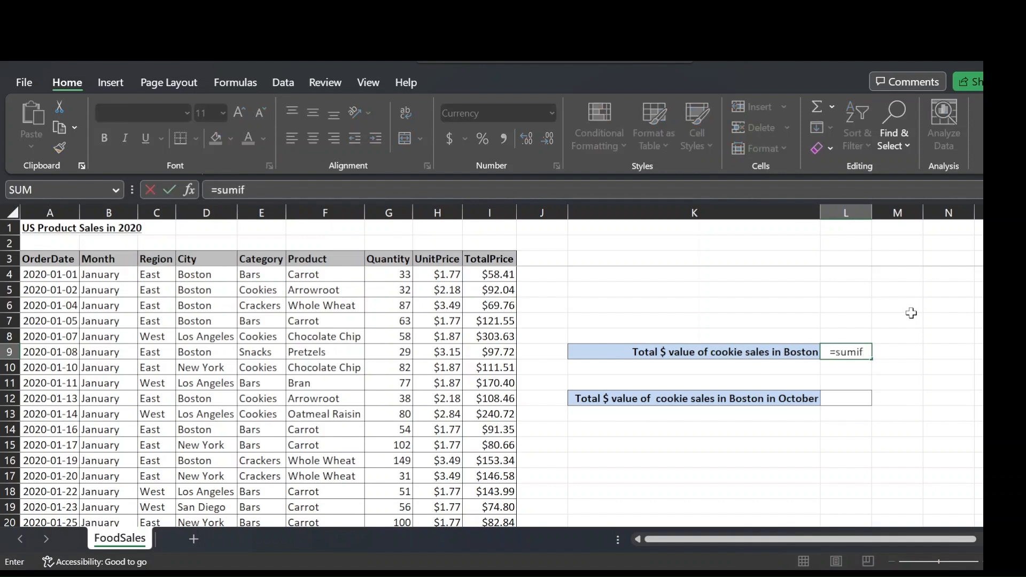
pyautogui.write('s(')
pyautogui.scroll(-1, 602, 224)
pyautogui.scroll(1, 502, 274)
pyautogui.click(493, 274)
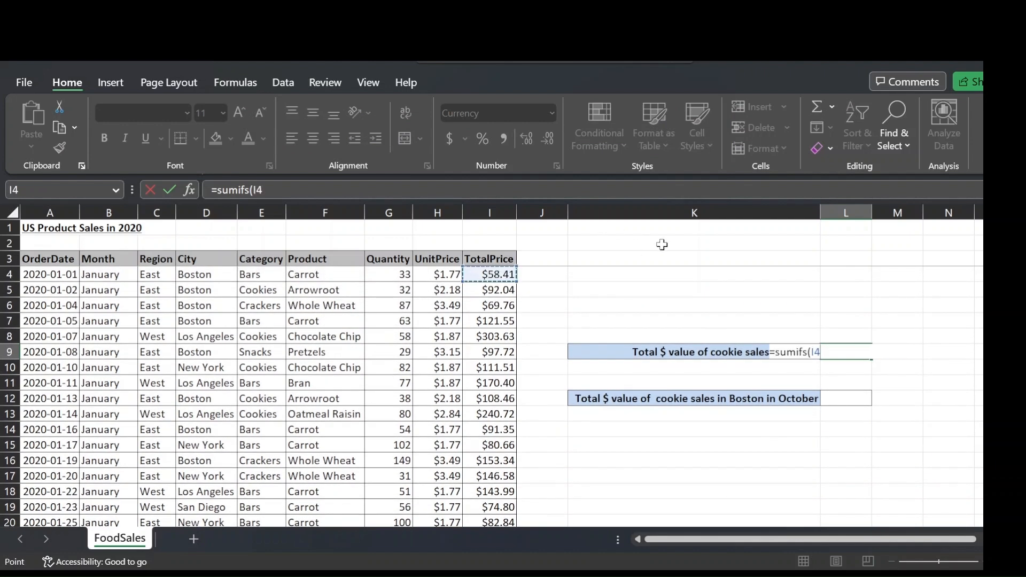
pyautogui.hotkey('ctrl', 'shift', 'Down')
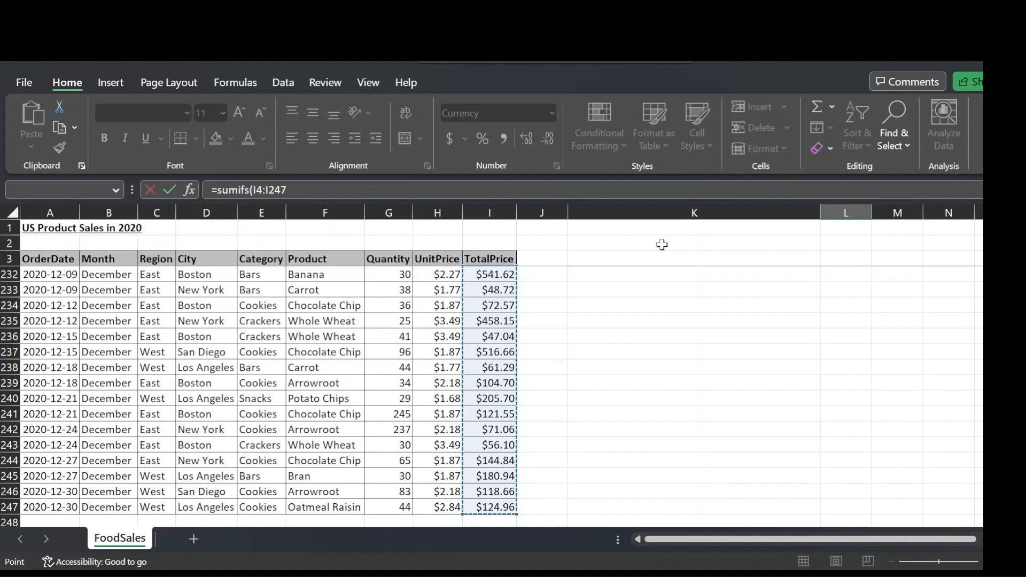
pyautogui.press('F4')
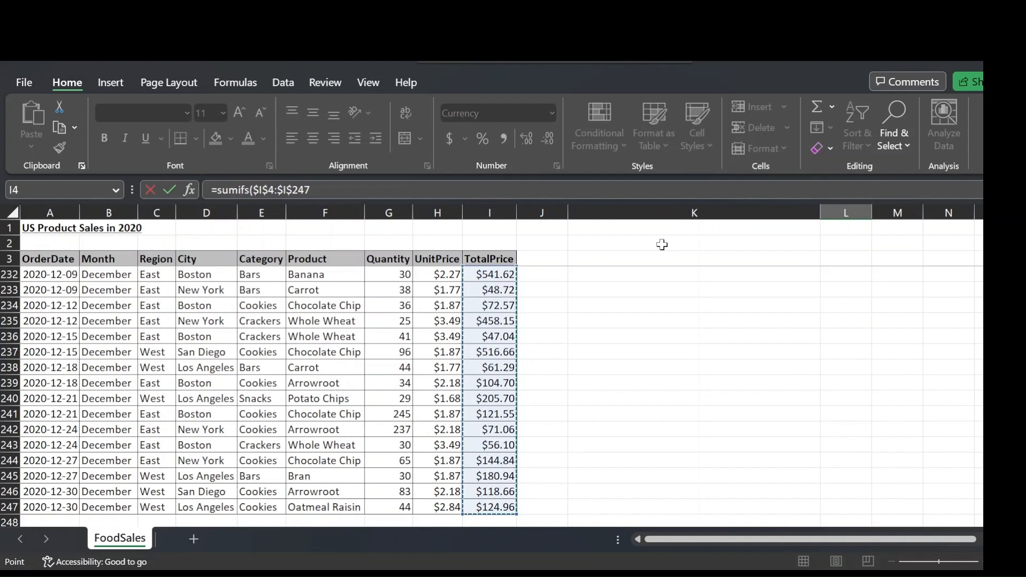
pyautogui.click(320, 189)
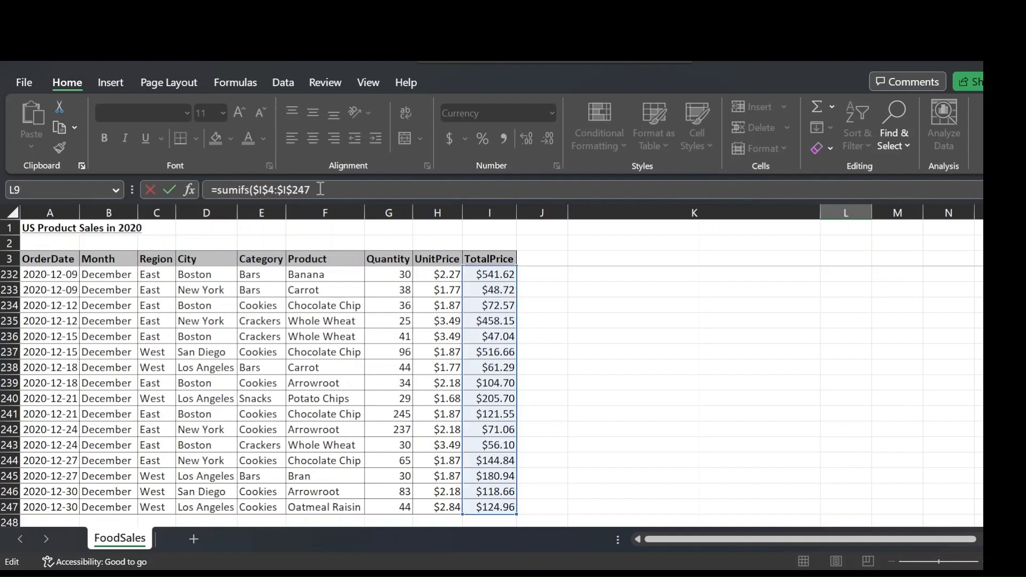
pyautogui.write(',')
pyautogui.scroll(20, 489, 367)
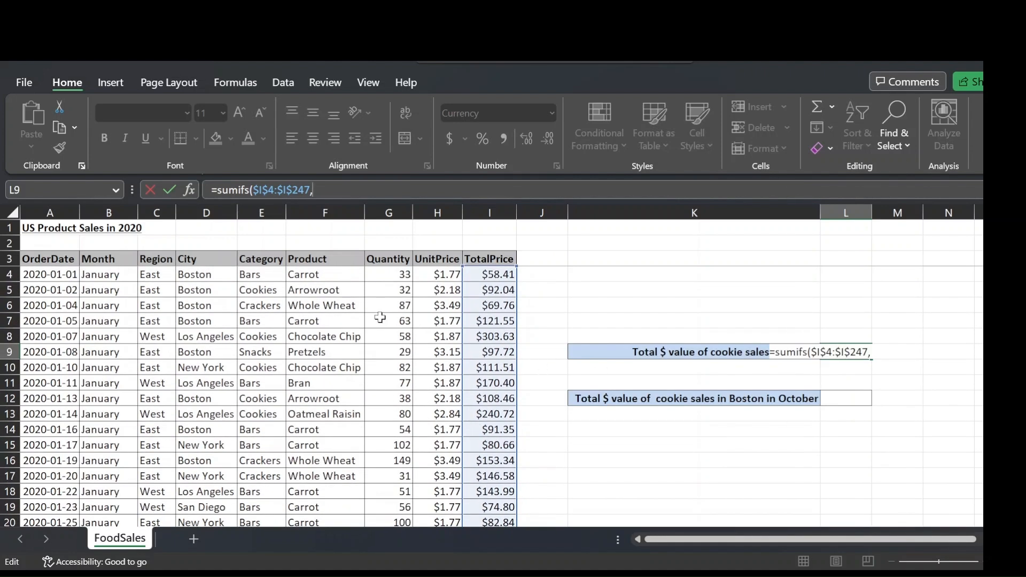
# Step: Add the City criterion to the L9 SUMIFS formula, matching the absolute range $D$4:$D$247 to "Boston"
pyautogui.click(208, 274)
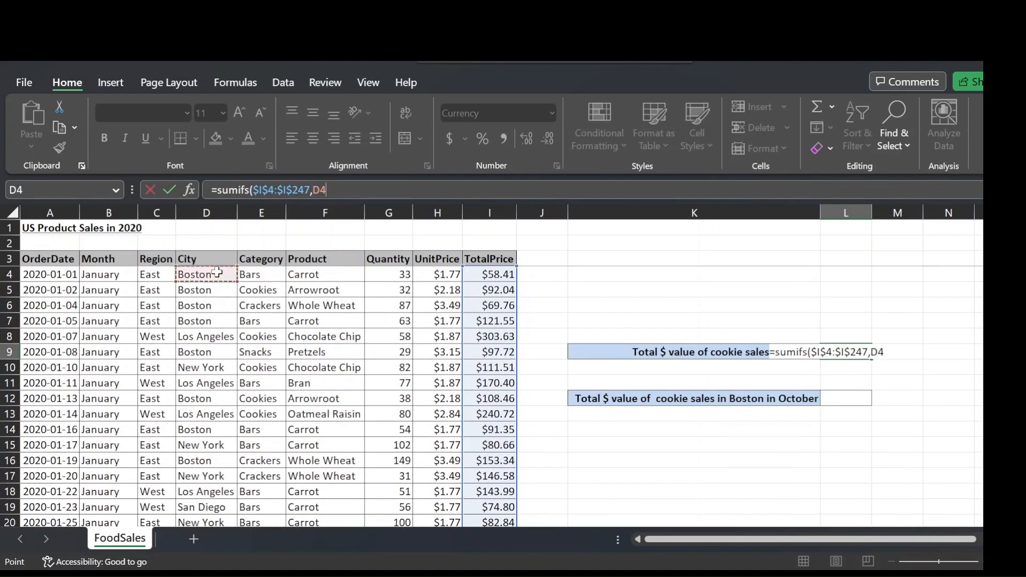
pyautogui.hotkey('ctrl', 'shift', 'Down')
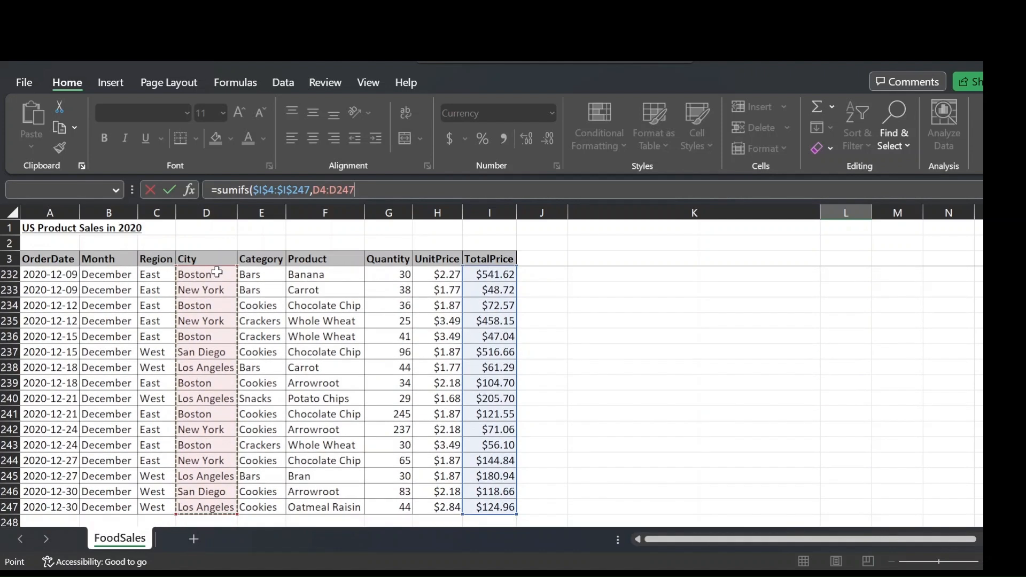
pyautogui.press('F4')
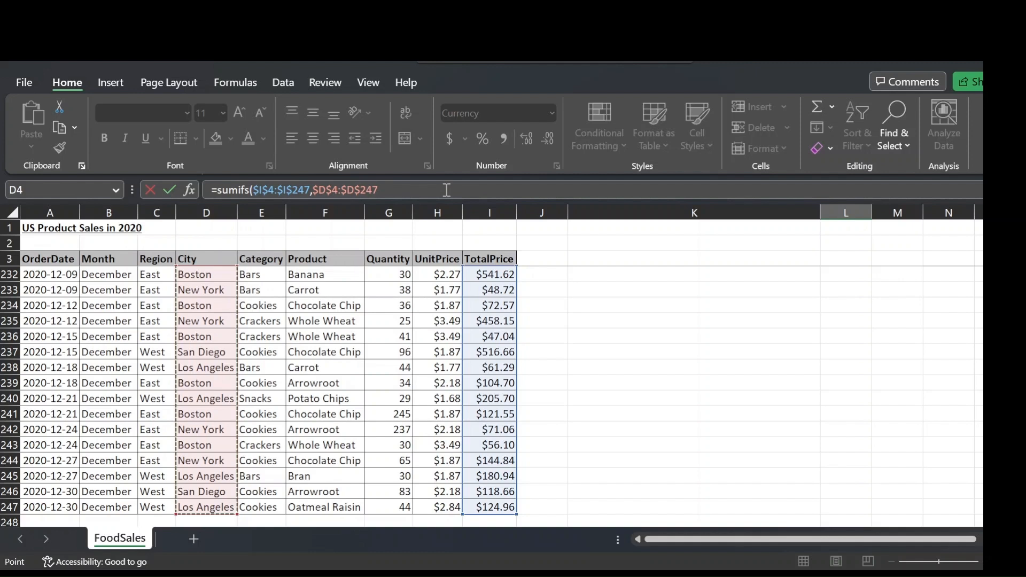
pyautogui.write(',')
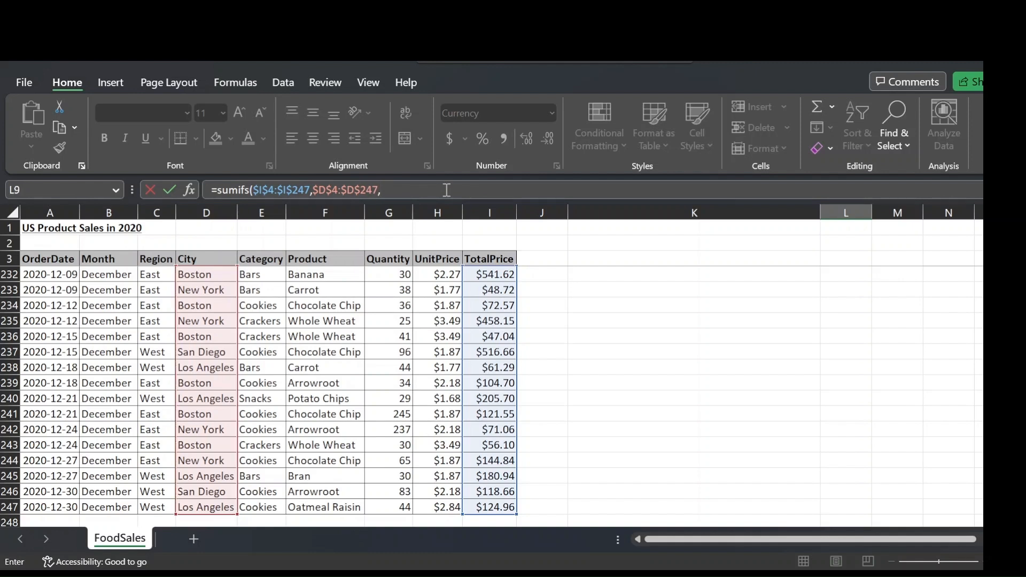
pyautogui.write('"Boston",')
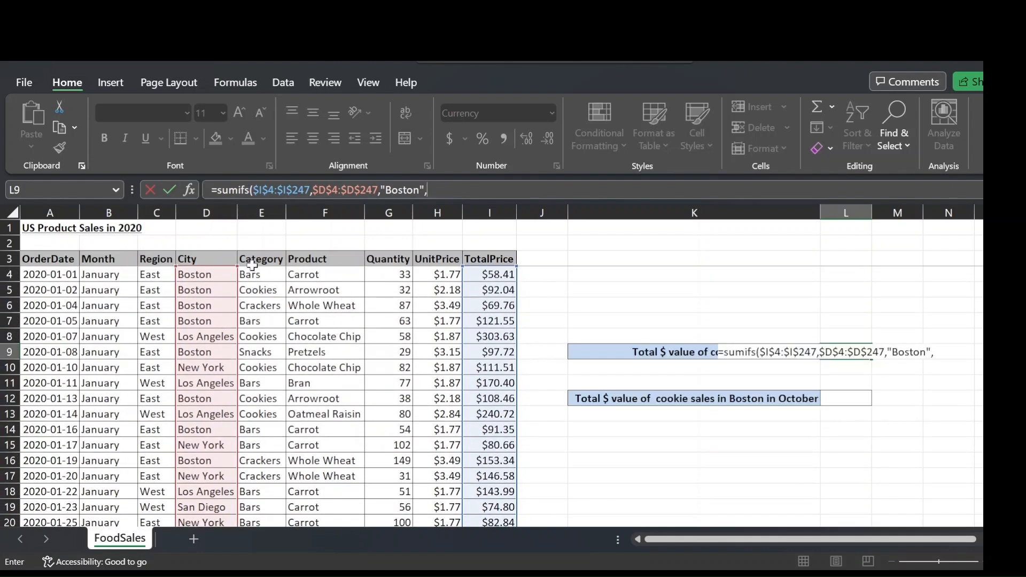
# Step: Complete the L9 formula with a Category criterion, matching the absolute range $E$4:$E$247 to "Cookies"
pyautogui.click(267, 273)
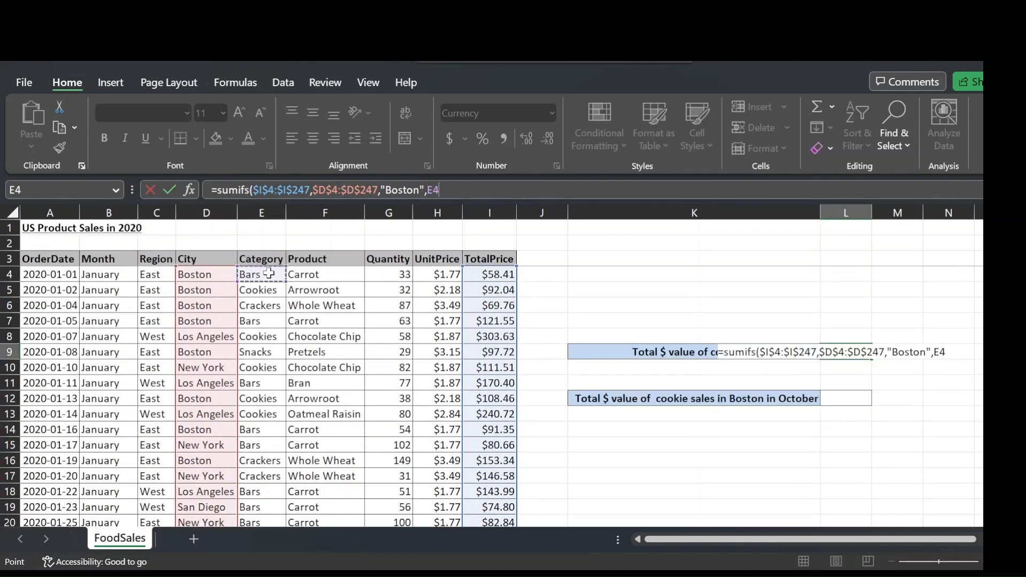
pyautogui.hotkey('ctrl', 'shift', 'Down')
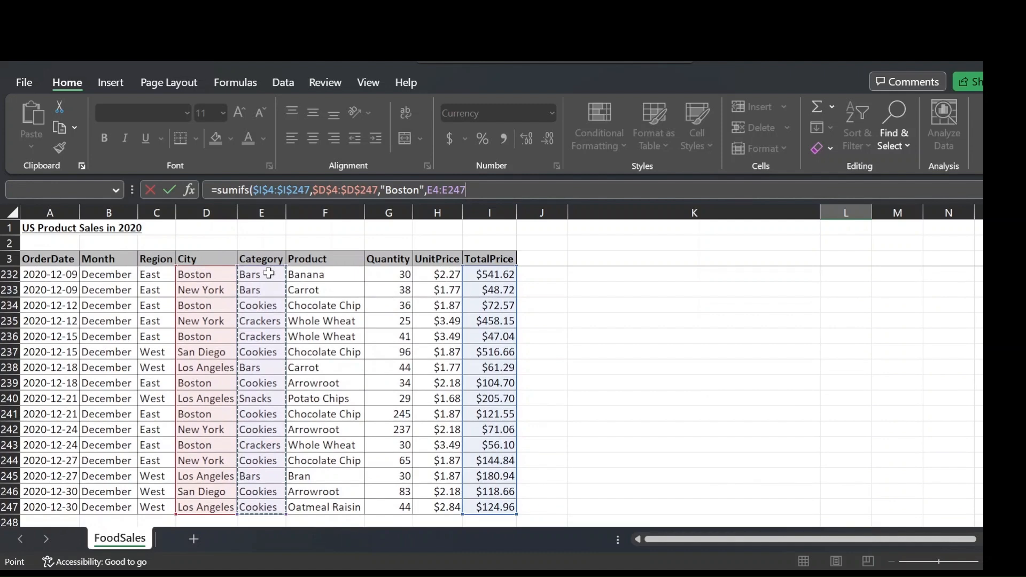
pyautogui.press('F4')
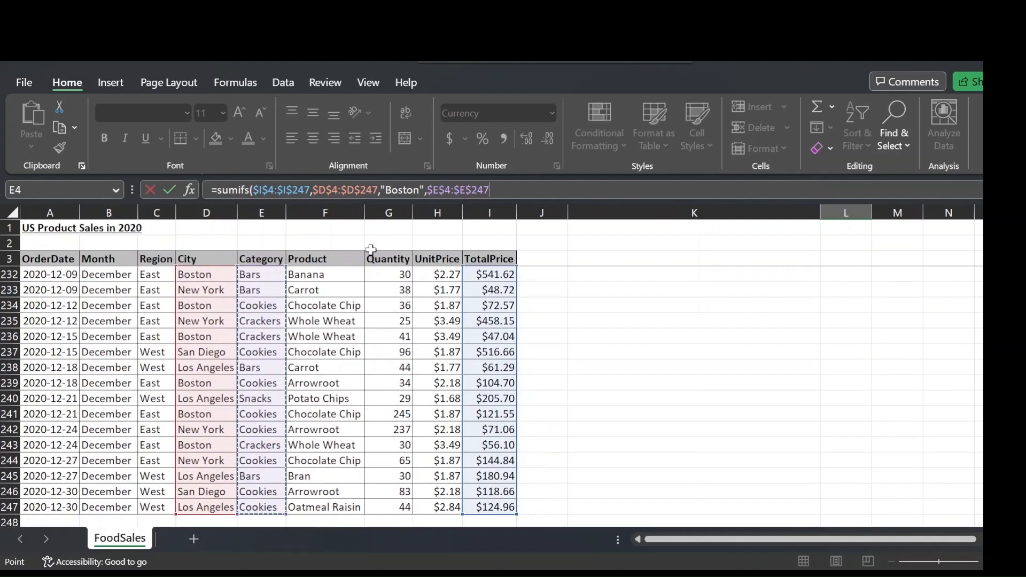
pyautogui.write(',')
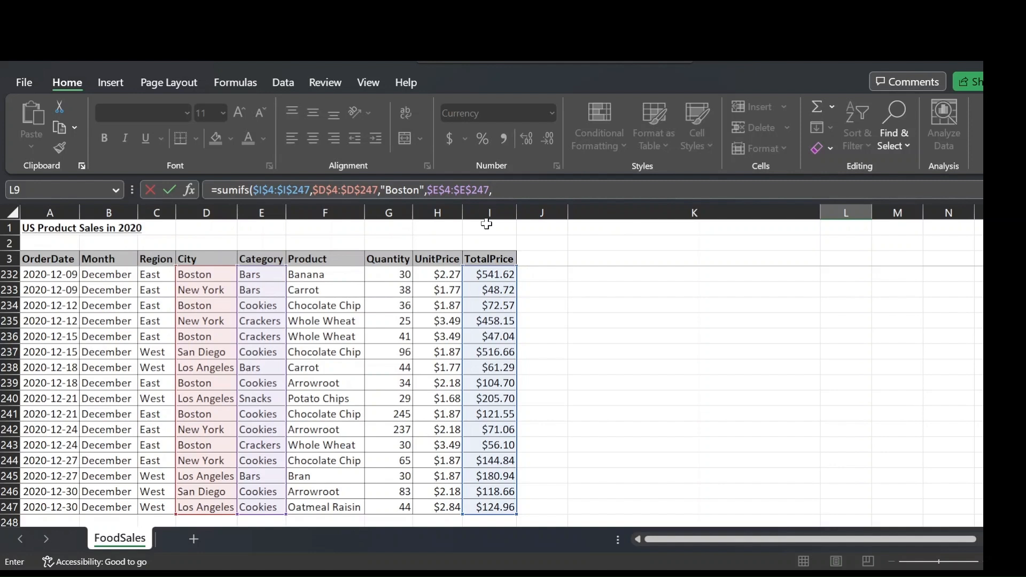
pyautogui.write('"Cookies')
pyautogui.hotkey('ctrl', 'Return')
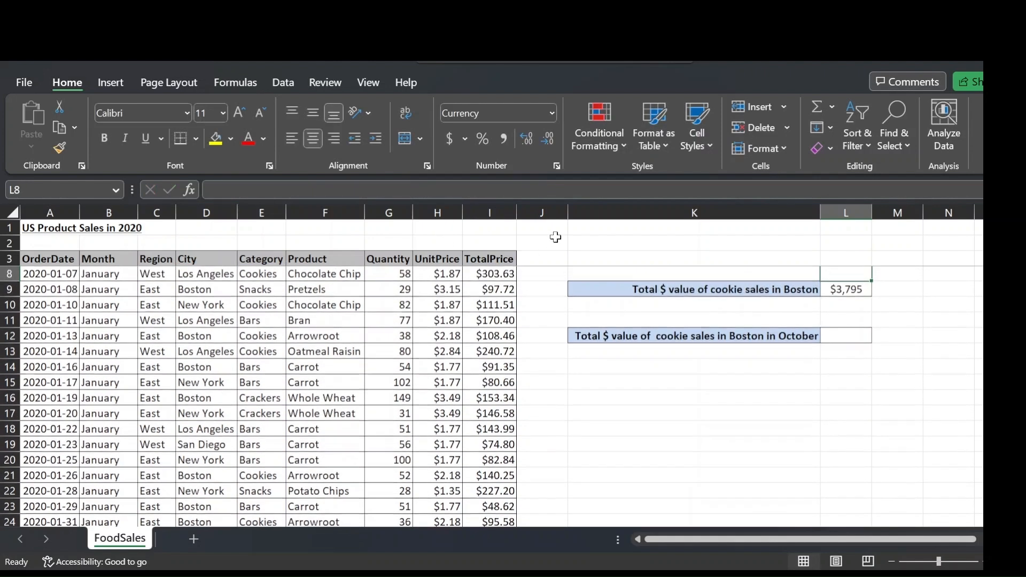
pyautogui.press('Right')
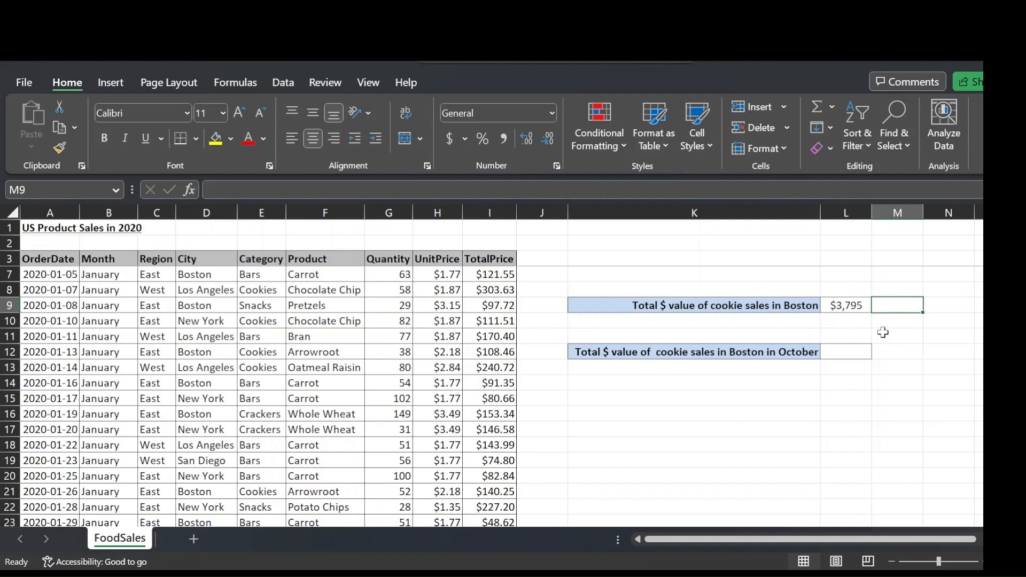
# Step: Copy the Boston cookie sales formula from L9 into L12, the cell for Boston cookie sales in October
pyautogui.click(855, 303)
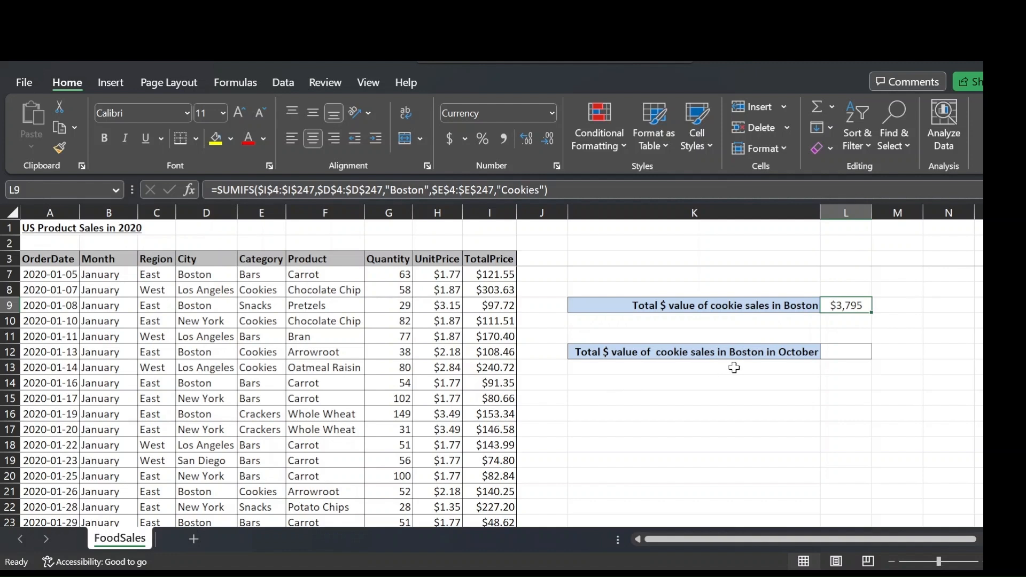
pyautogui.hotkey('ctrl', 'c')
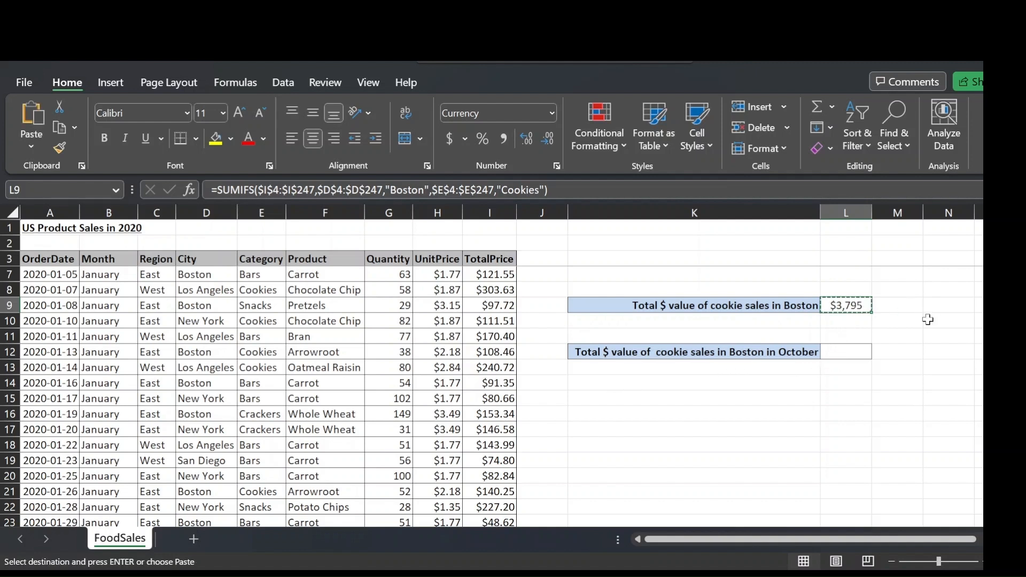
pyautogui.press('Down')
pyautogui.press('Down')
pyautogui.press('Down')
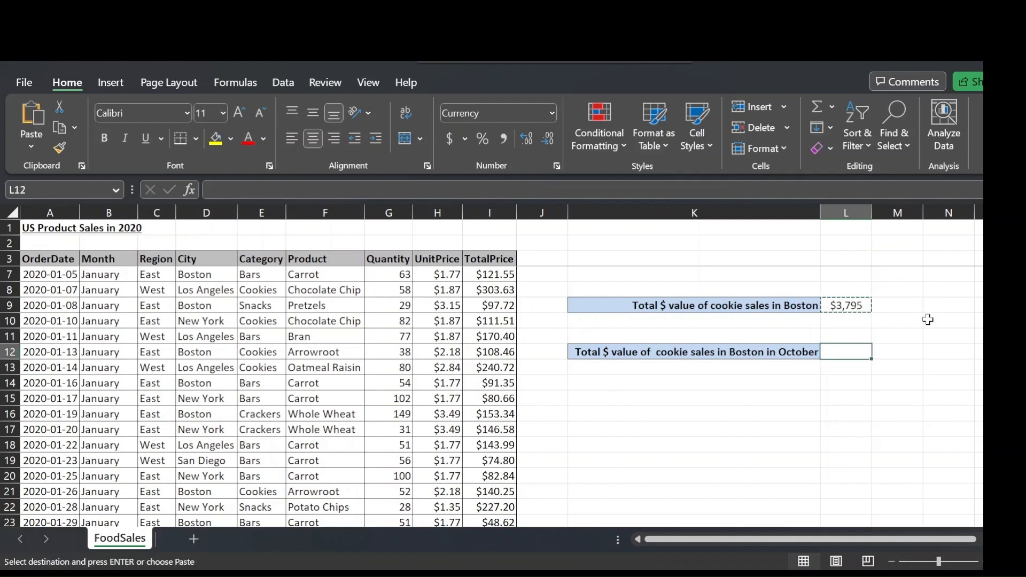
pyautogui.hotkey('ctrl', 'v')
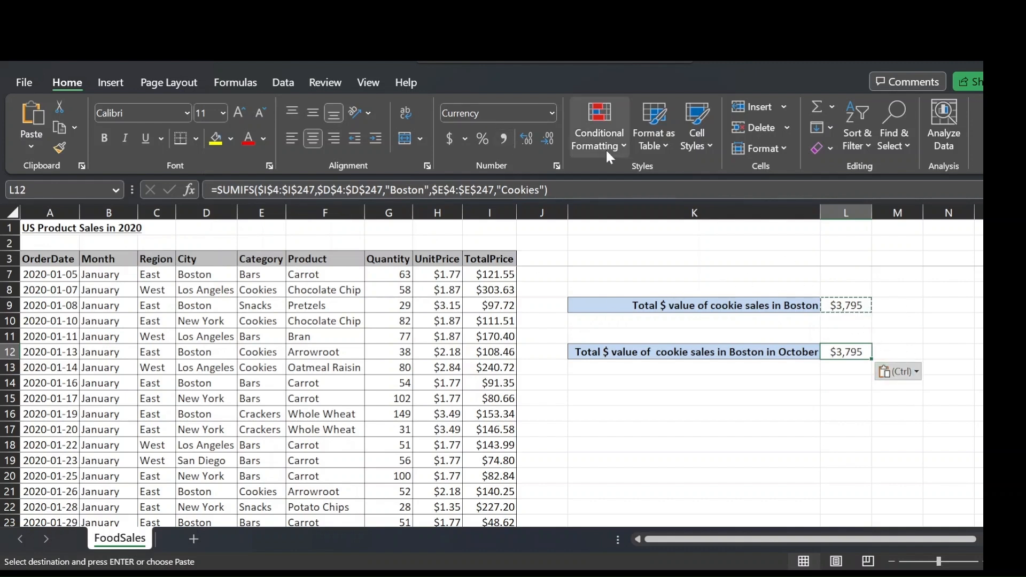
# Step: Extend the L12 SUMIFS formula with a Month criterion, matching the absolute range $B$4:$B$247 to "October"
pyautogui.press('F2')
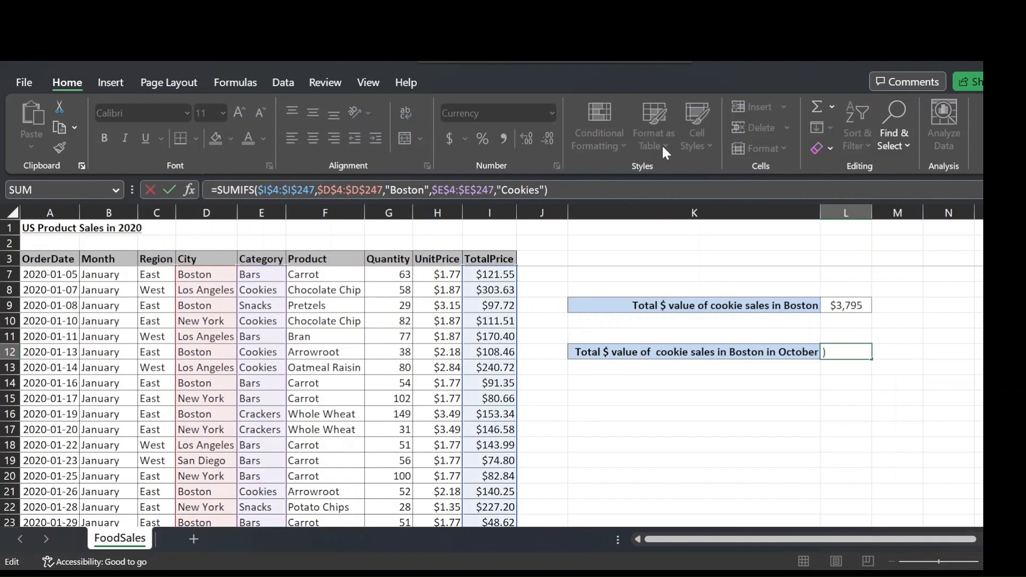
pyautogui.write(',')
pyautogui.scroll(1, 241, 304)
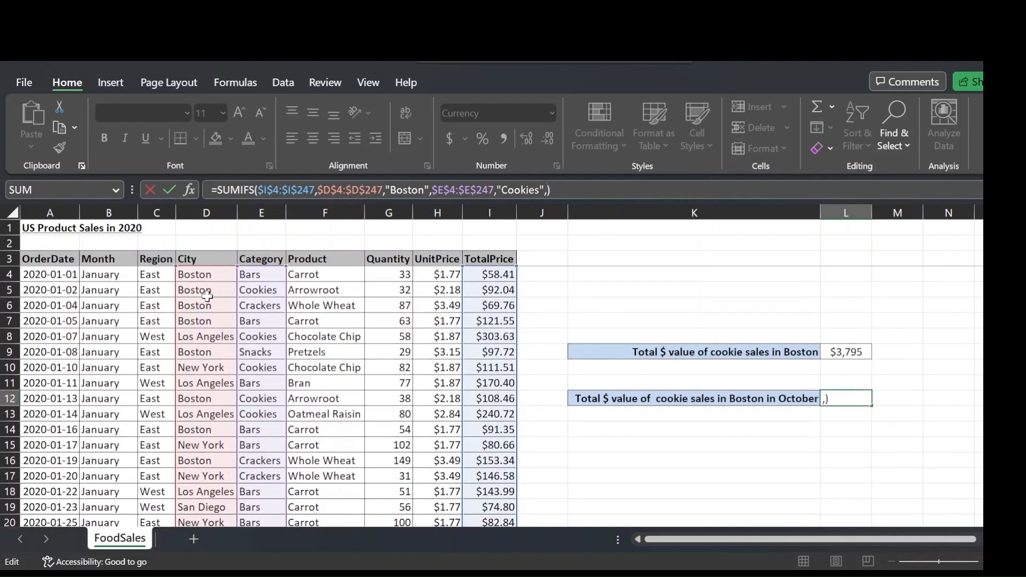
pyautogui.click(116, 272)
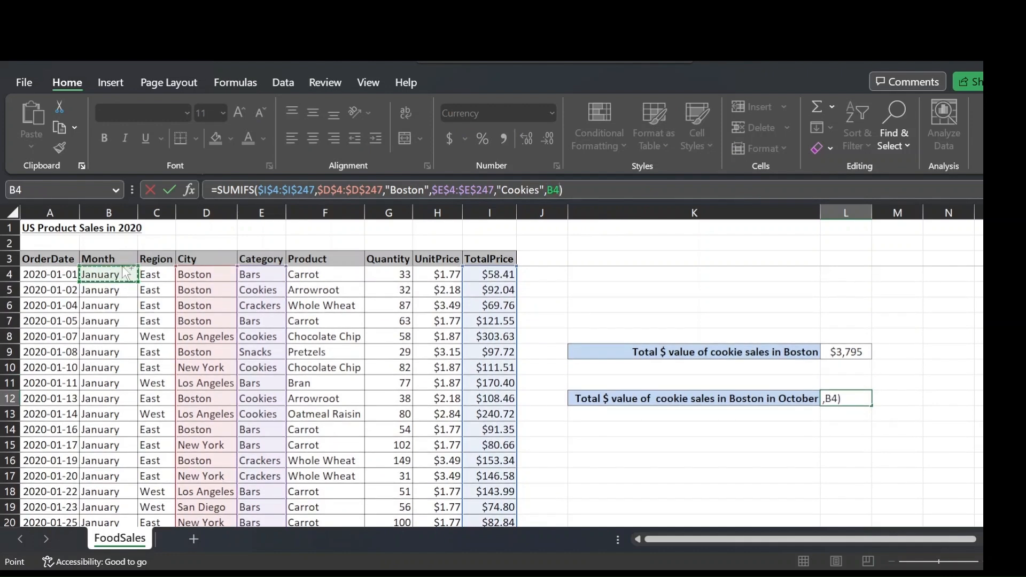
pyautogui.hotkey('ctrl', 'shift', 'Down')
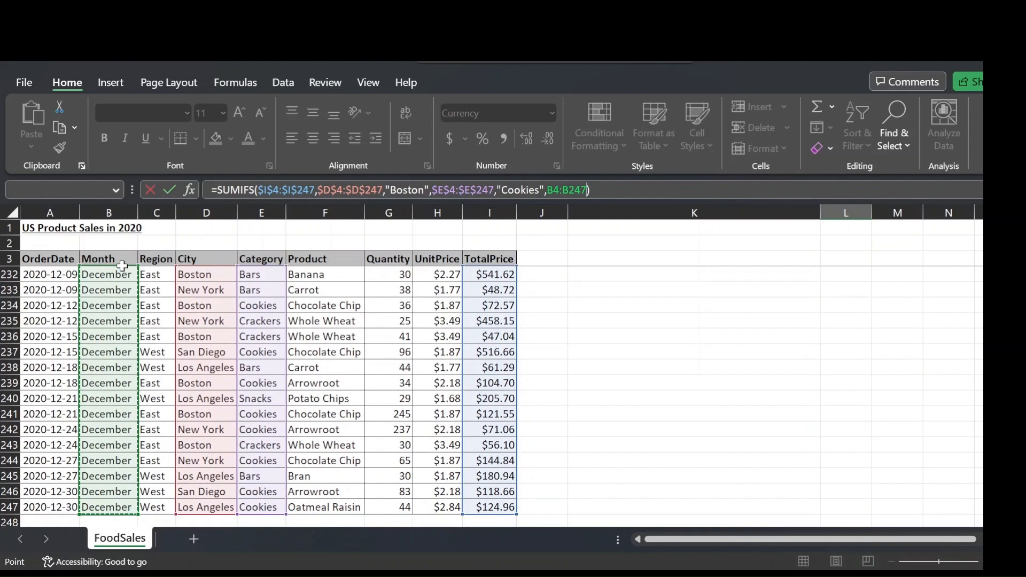
pyautogui.press('F4')
pyautogui.write(',')
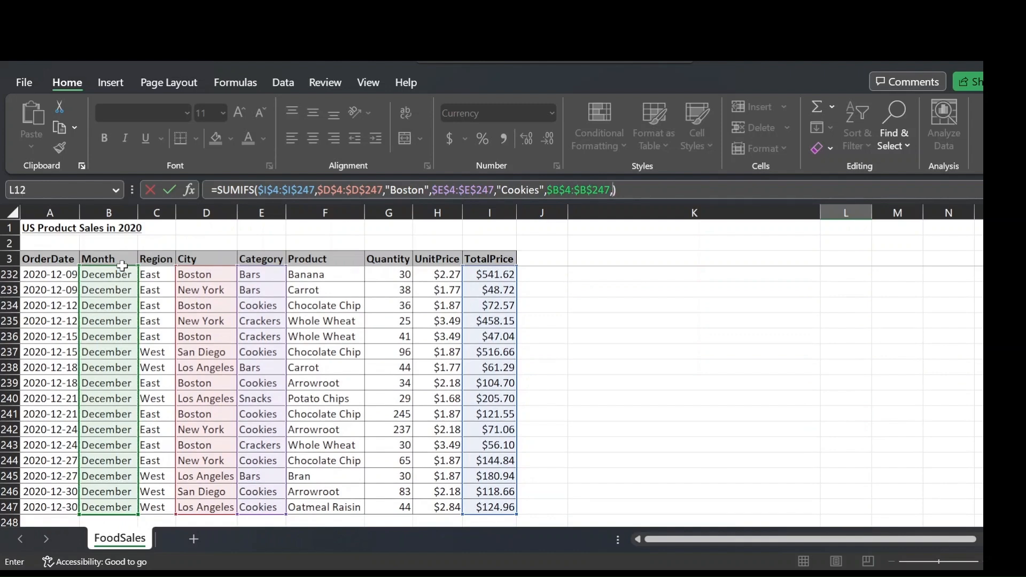
pyautogui.write('"October')
pyautogui.hotkey('shift', 'Return')
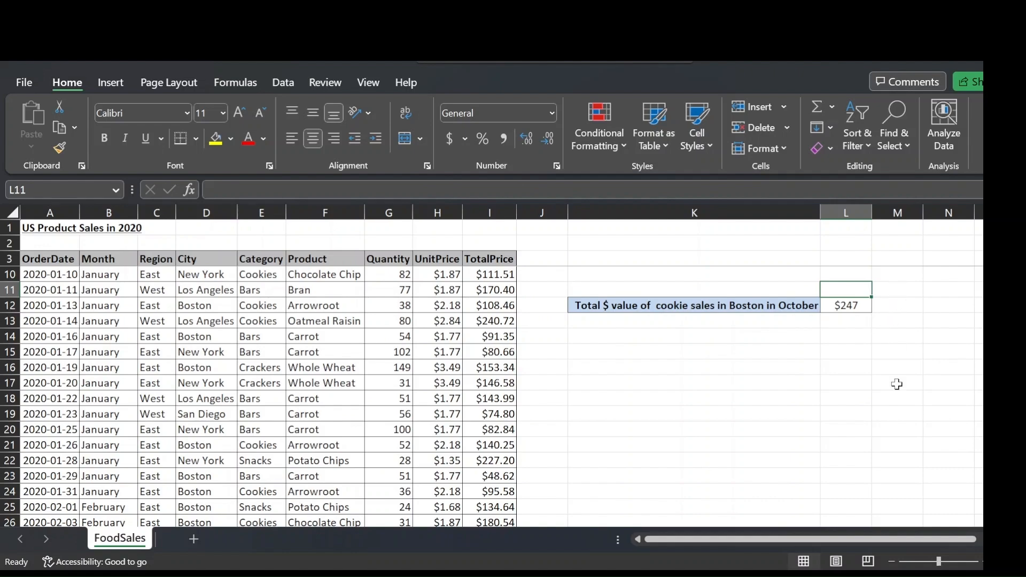
pyautogui.click(898, 429)
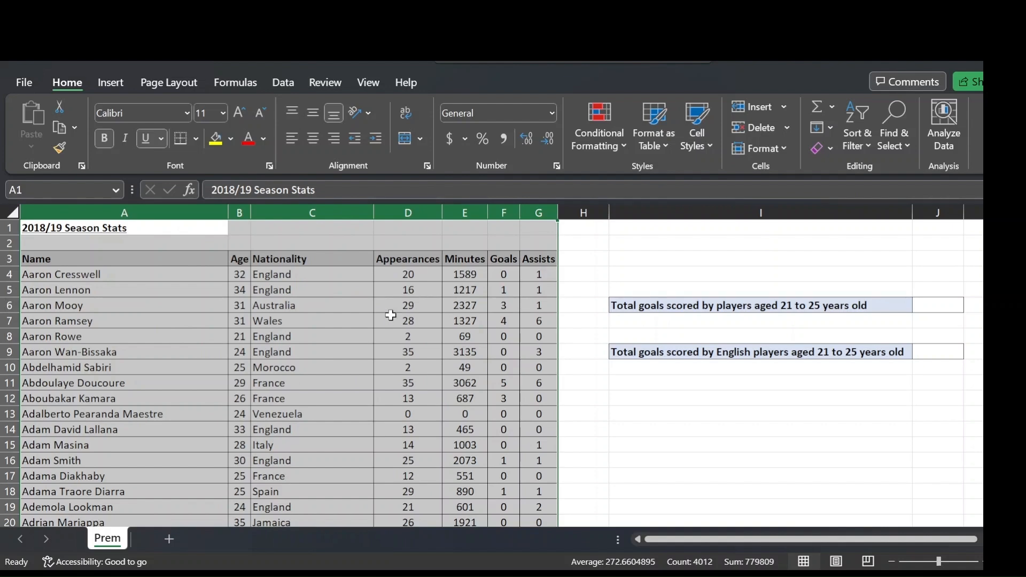
# Step: Examine the 2018/19 Season Stats table on the Prem sheet, including its Age, Nationality and Goals columns
pyautogui.click(96, 232)
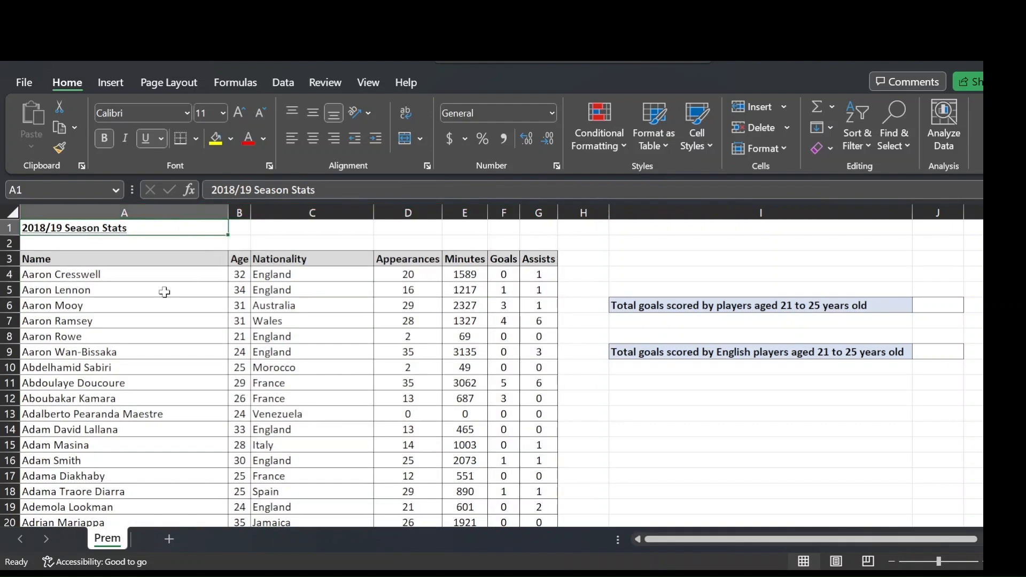
pyautogui.scroll(-4, 165, 292)
pyautogui.scroll(4, 166, 291)
pyautogui.scroll(-18, 169, 294)
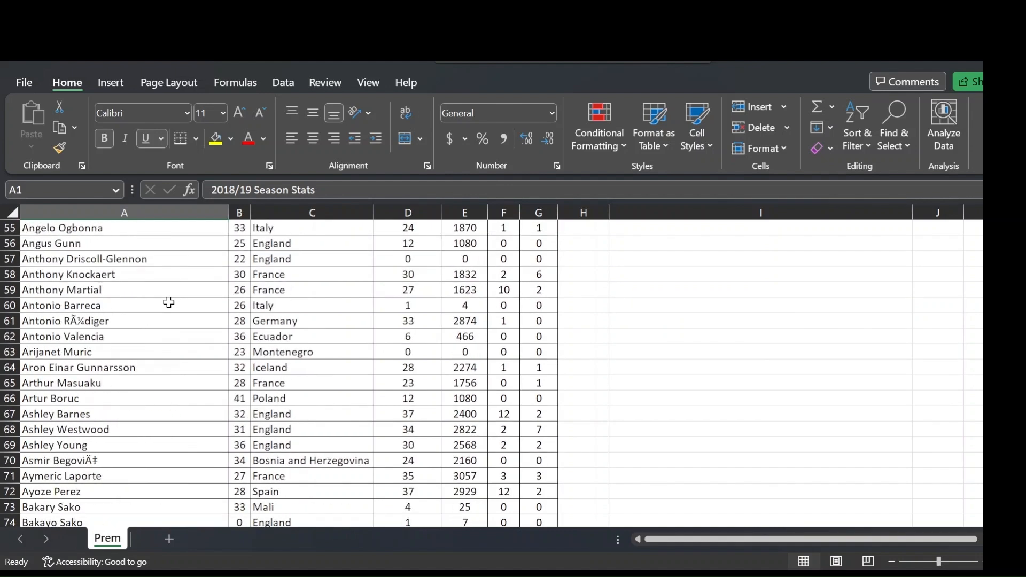
pyautogui.scroll(18, 168, 303)
pyautogui.click(635, 274)
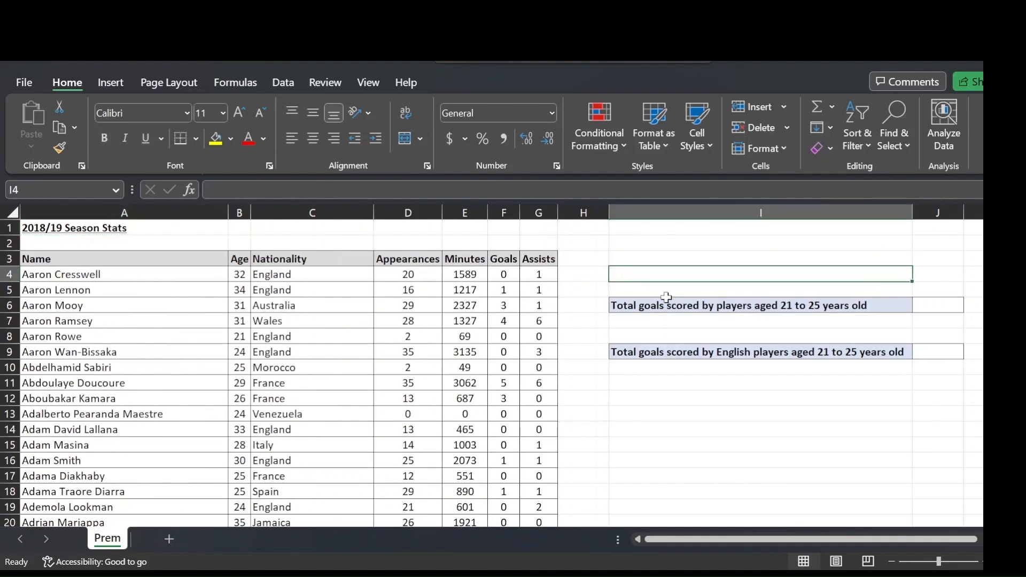
# Step: Start a SUMIFS formula in J6 for goals by players aged 21 to 25, using the absolute Goals range $F$4:$F$575 as the sum range
pyautogui.click(957, 305)
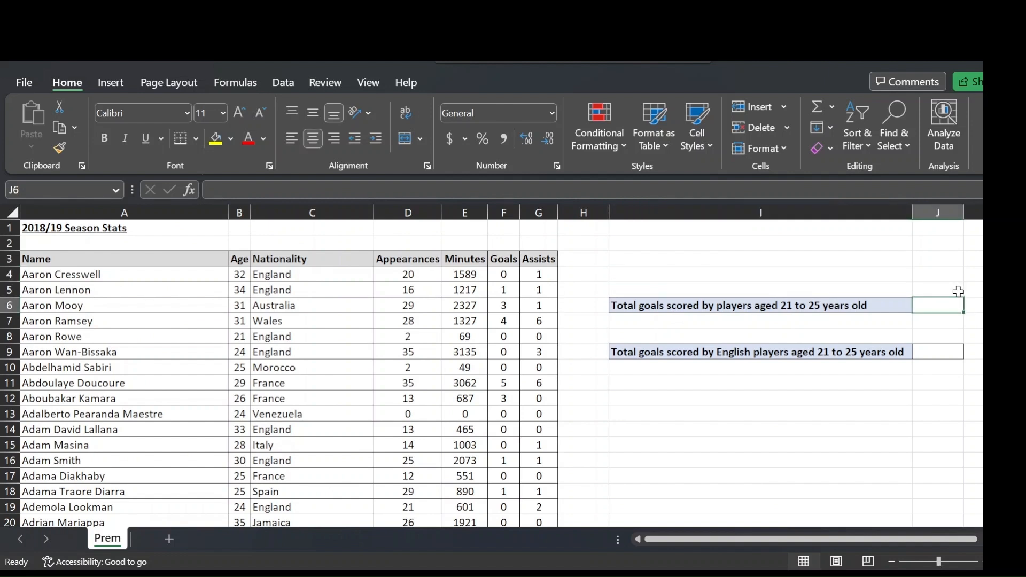
pyautogui.write('=sumifs(')
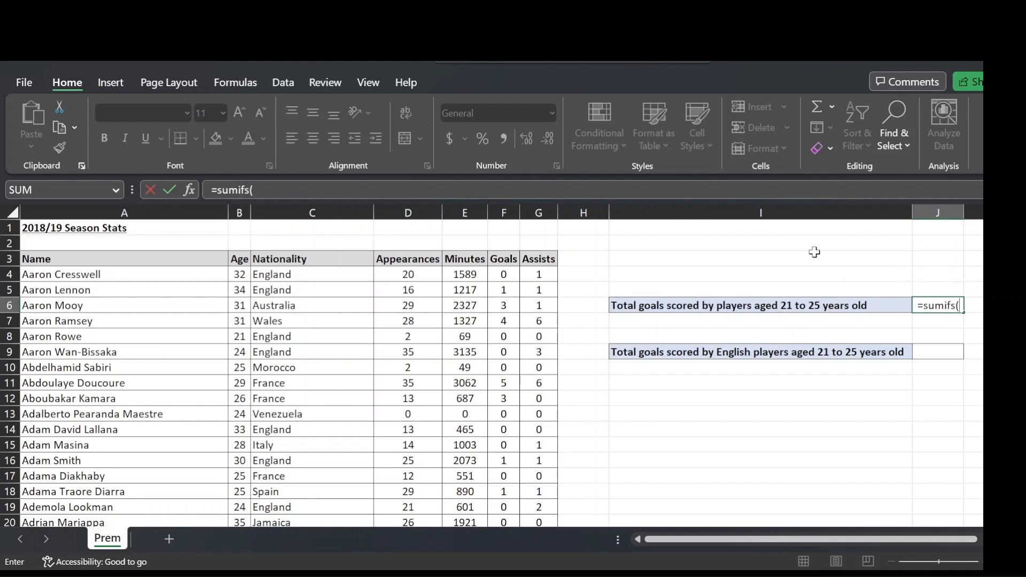
pyautogui.click(504, 274)
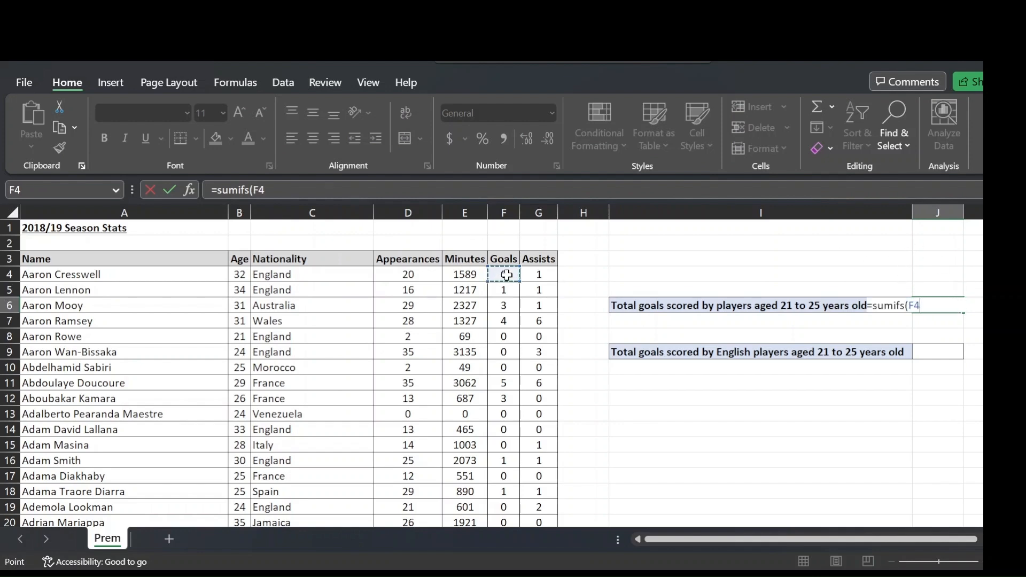
pyautogui.hotkey('ctrl', 'shift', 'Down')
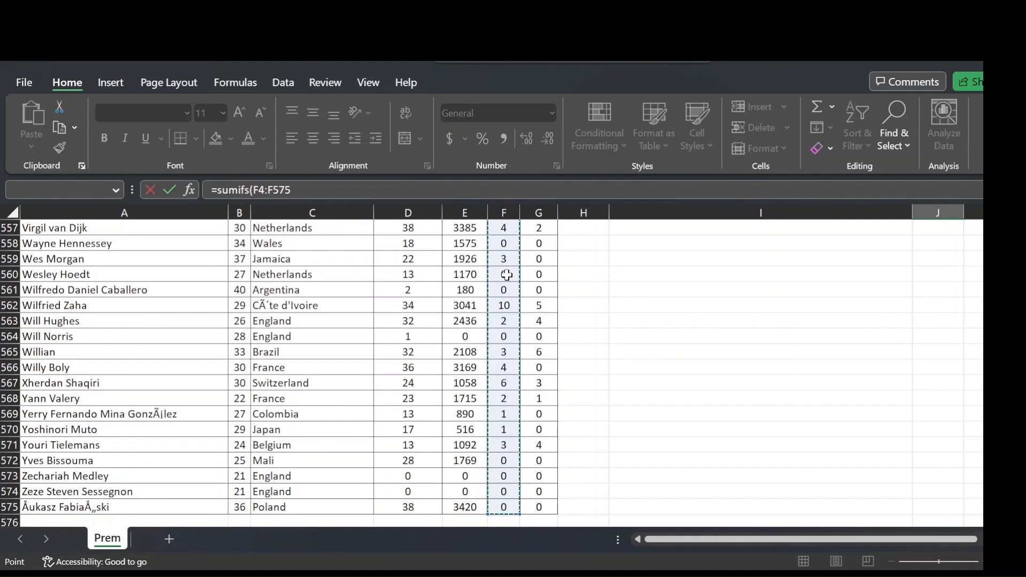
pyautogui.press('F4')
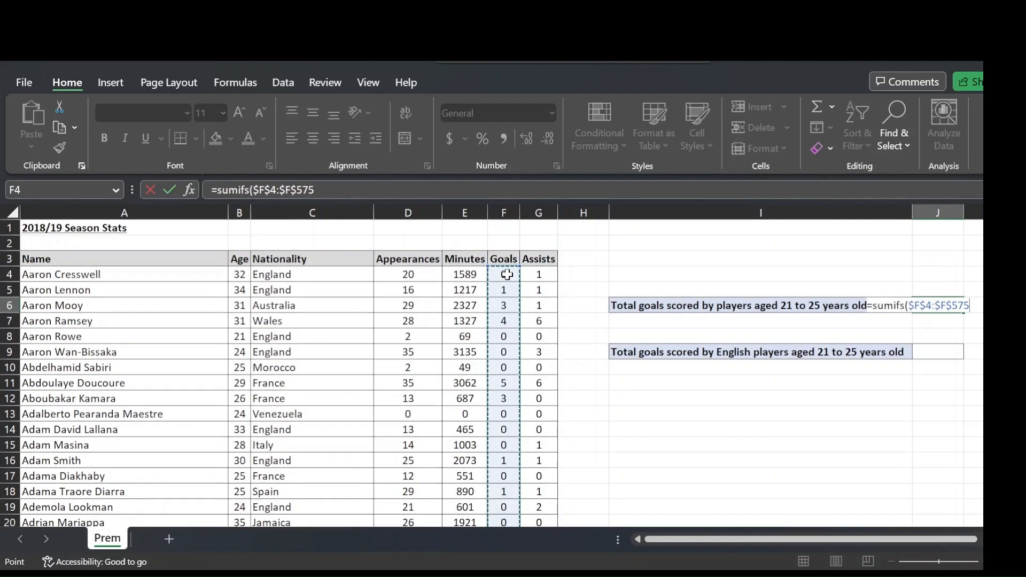
pyautogui.click(327, 193)
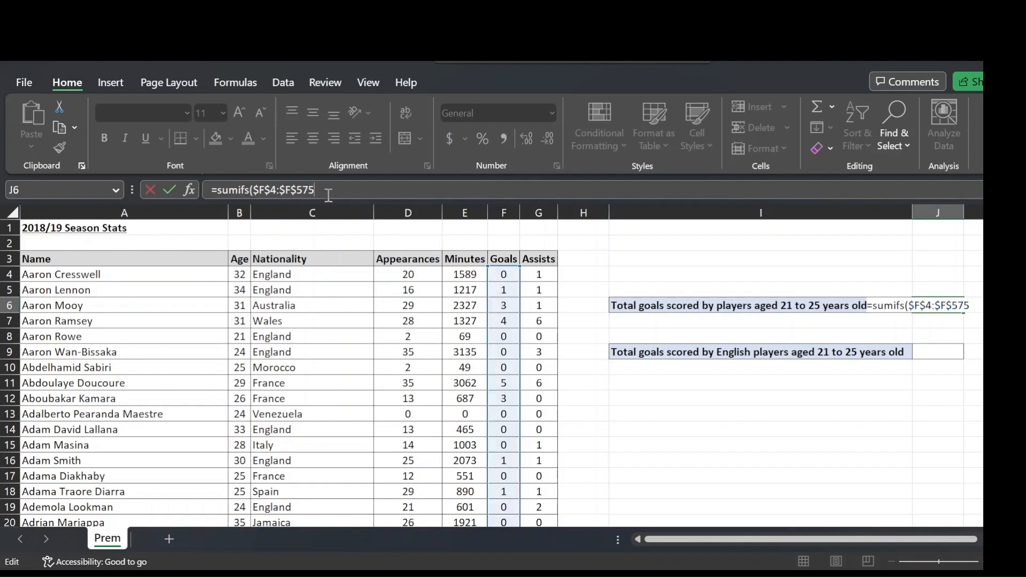
pyautogui.write(',')
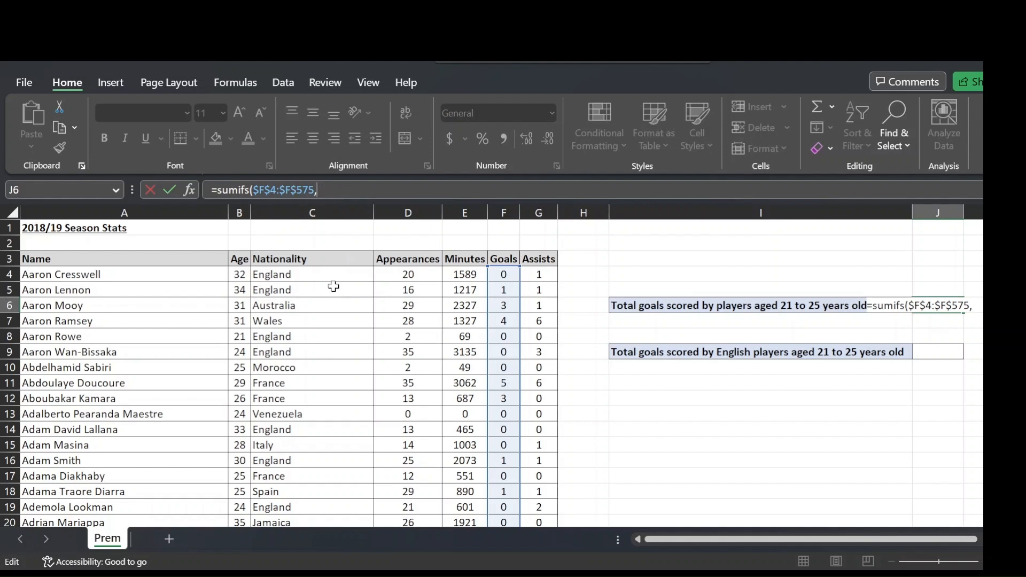
# Step: Add an Age criterion to the J6 SUMIFS formula, matching the absolute range $B$4:$B$575 to ">=21"
pyautogui.click(237, 273)
pyautogui.hotkey('ctrl', 'shift', 'Down')
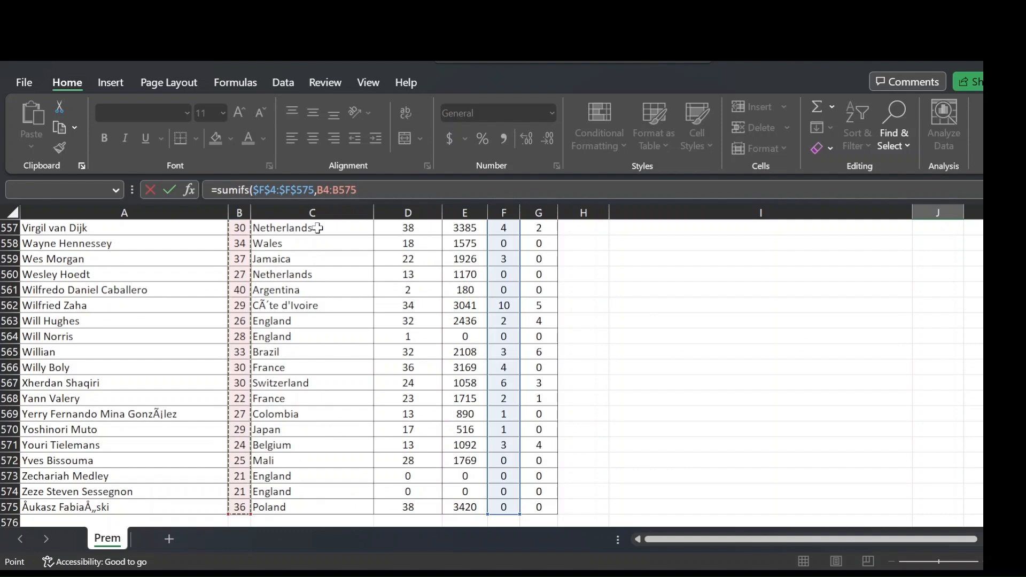
pyautogui.press('F4')
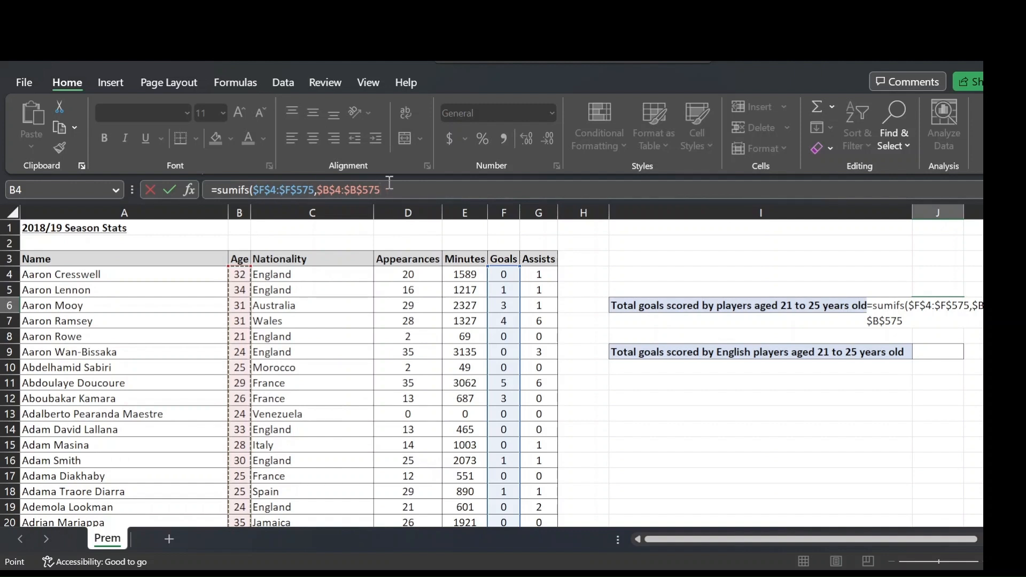
pyautogui.write(',')
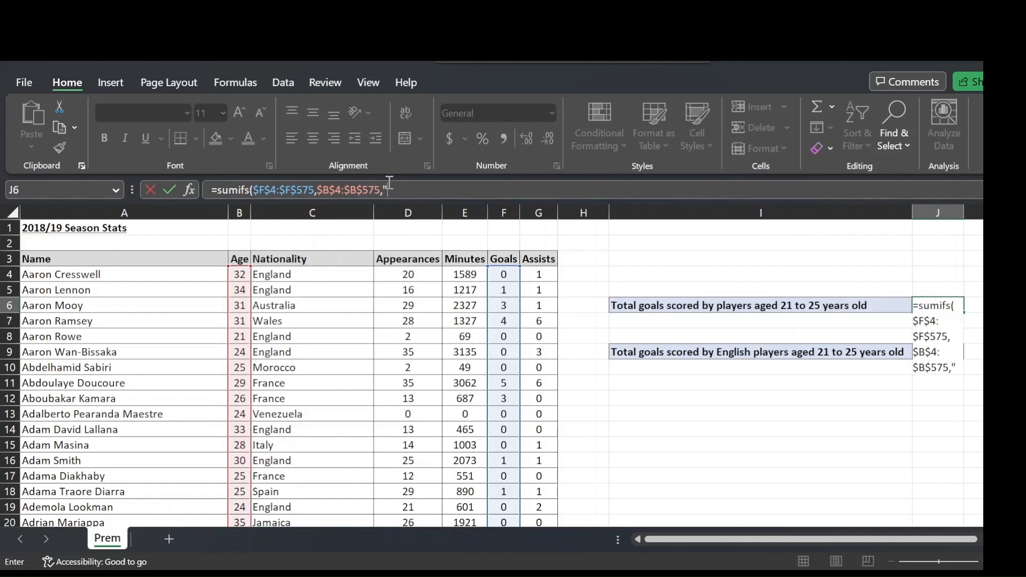
pyautogui.write('">=21",')
# Step: Complete the J6 formula with a second criterion on the absolute Age range $B$4:$B$575, "<=25"
pyautogui.click(239, 273)
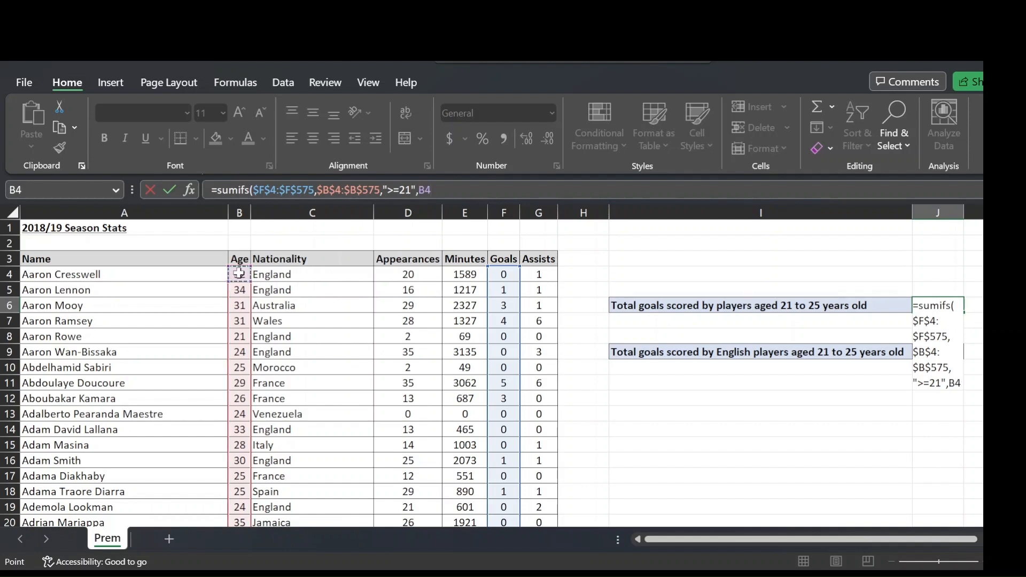
pyautogui.hotkey('ctrl', 'shift', 'Down')
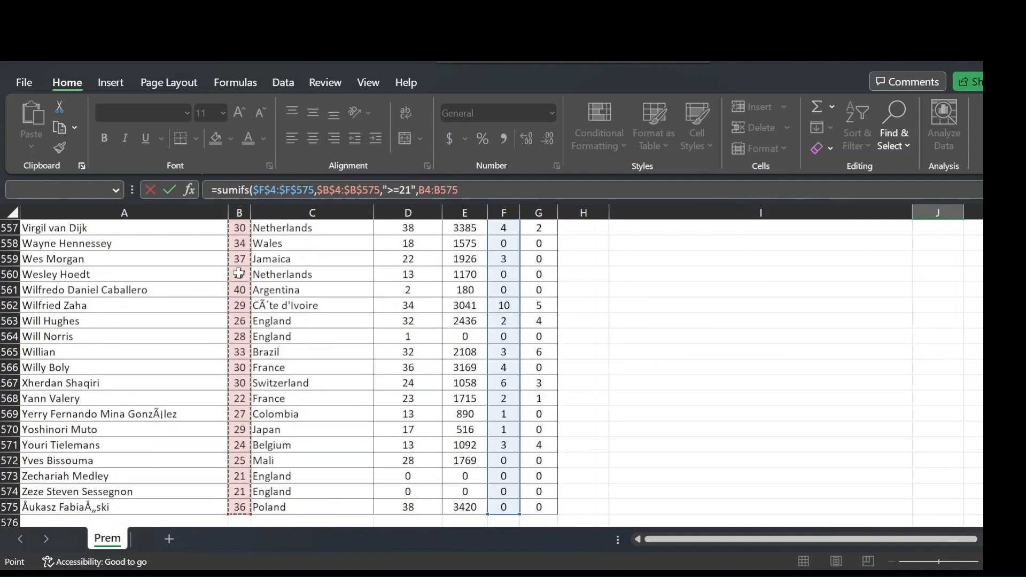
pyautogui.press('F4')
pyautogui.write(',"<=25')
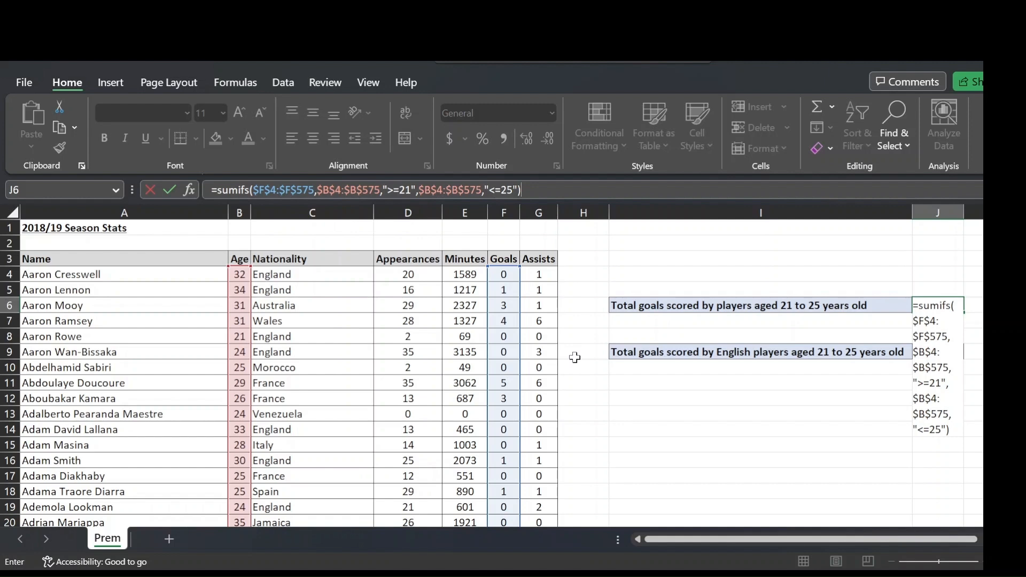
pyautogui.press('Return')
pyautogui.press('Up')
pyautogui.press('Up')
pyautogui.press('Up')
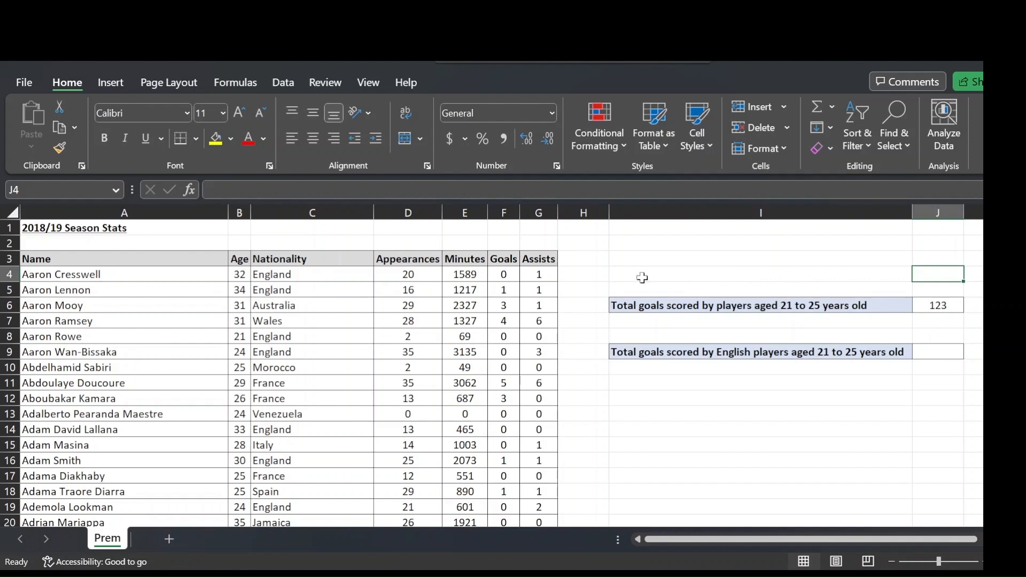
pyautogui.click(73, 225)
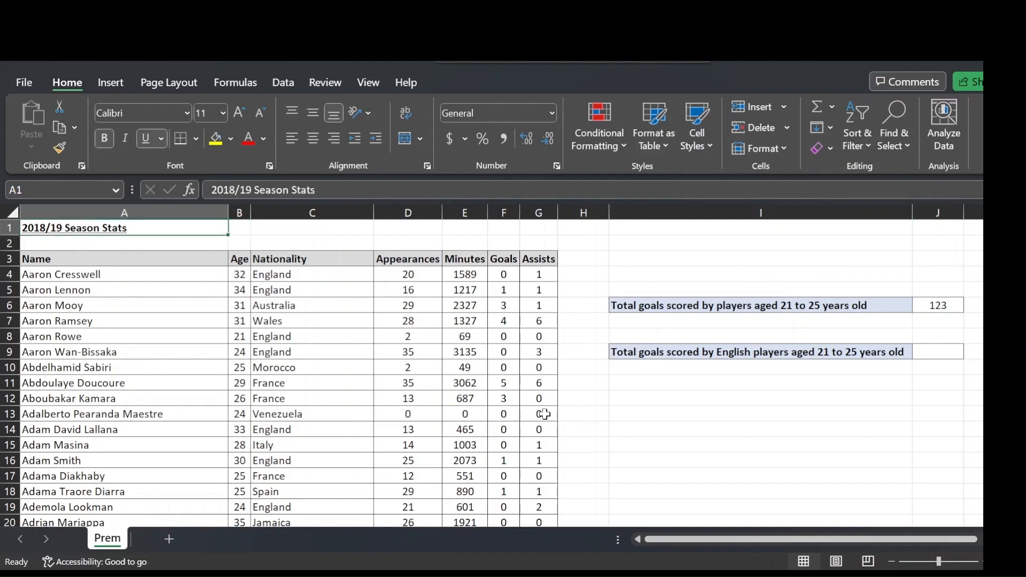
pyautogui.click(926, 305)
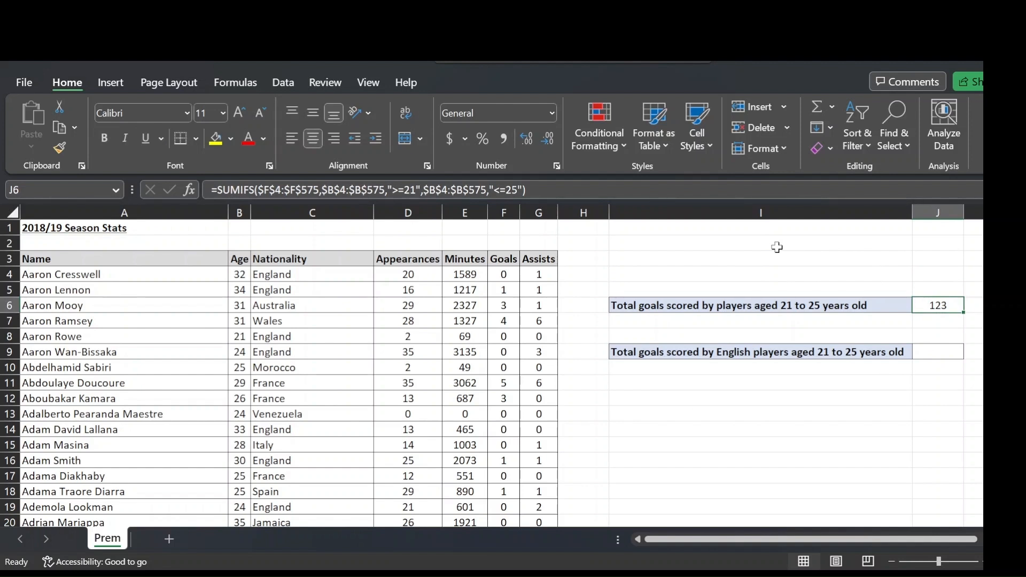
pyautogui.click(770, 382)
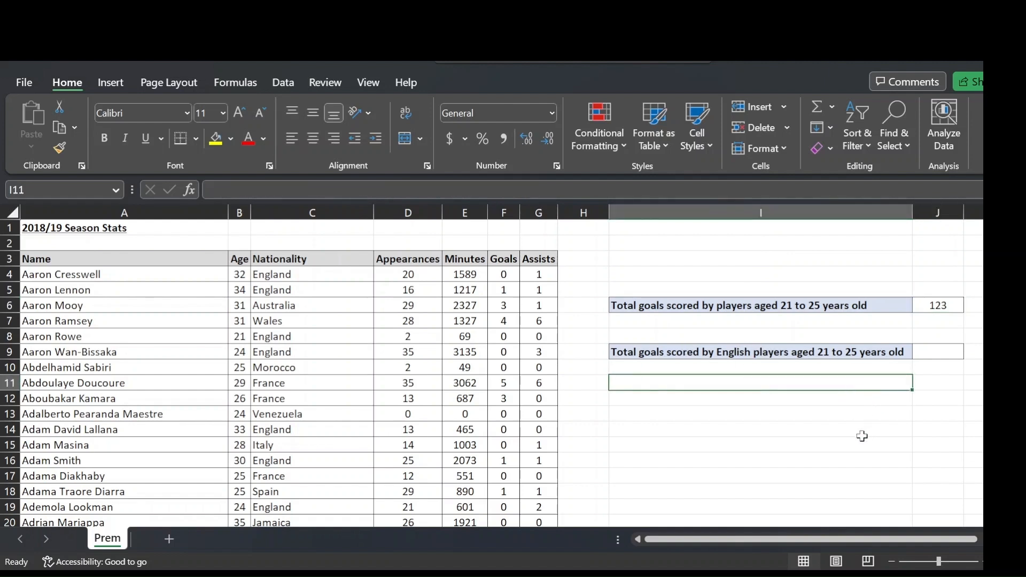
# Step: Copy the J6 goals formula into J9, the cell for goals by English players aged 21 to 25
pyautogui.click(943, 304)
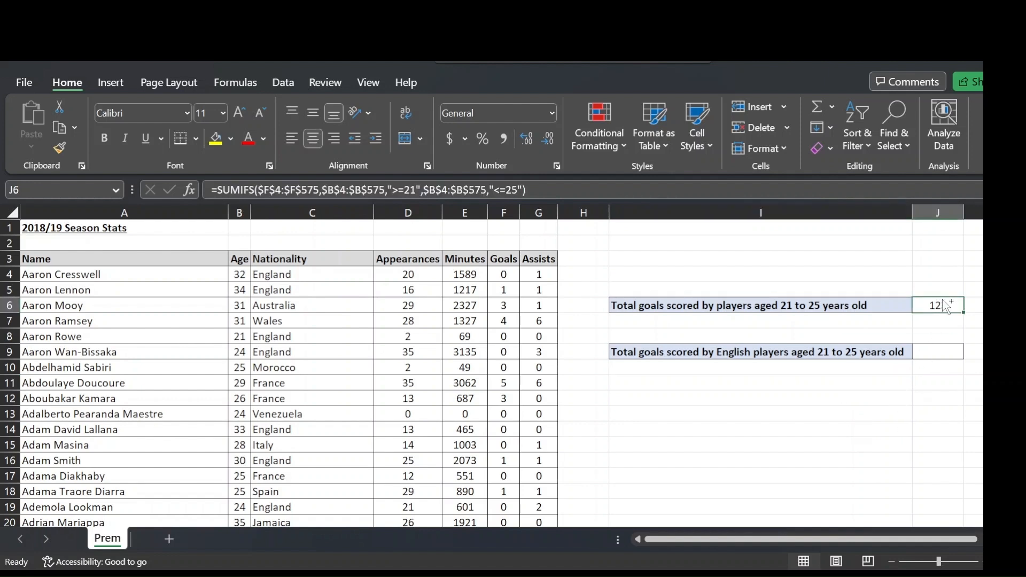
pyautogui.hotkey('ctrl', 'c')
pyautogui.press('Down')
pyautogui.press('Down')
pyautogui.press('Down')
pyautogui.hotkey('ctrl', 'v')
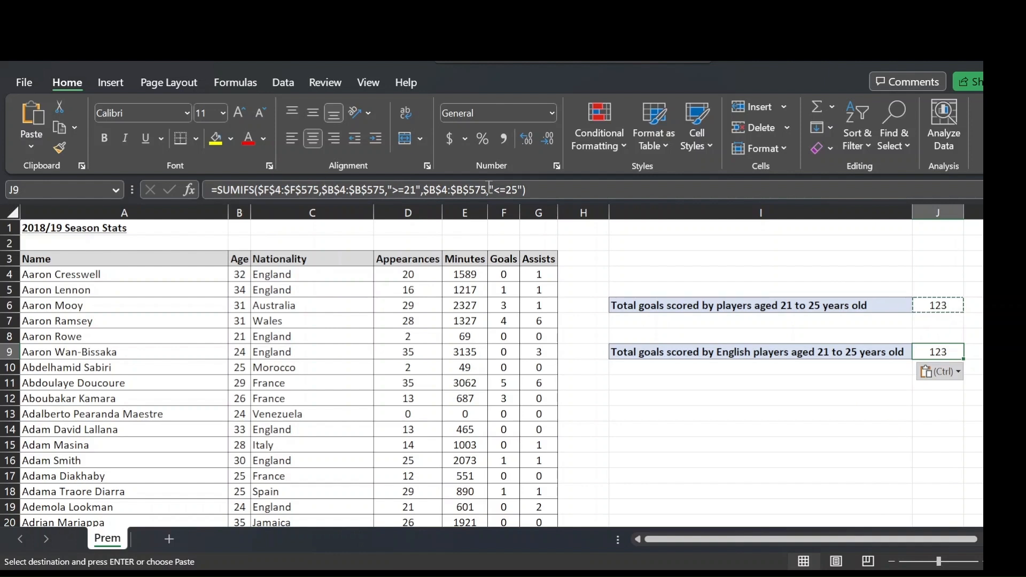
# Step: Extend the J9 SUMIFS formula with a Nationality criterion, matching the absolute range $C$4:$C$575 to "England"
pyautogui.click(488, 188)
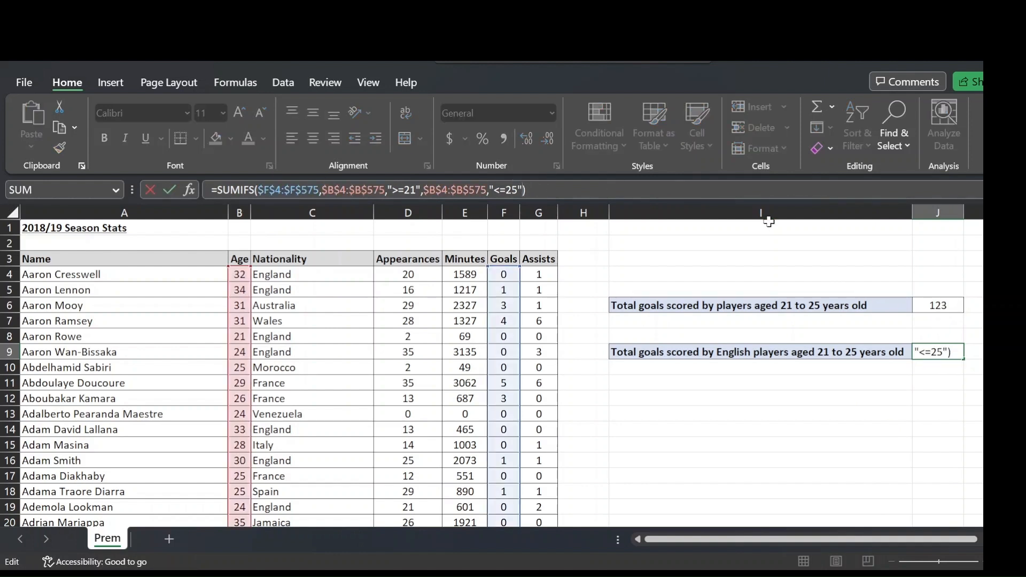
pyautogui.write(',')
pyautogui.click(299, 277)
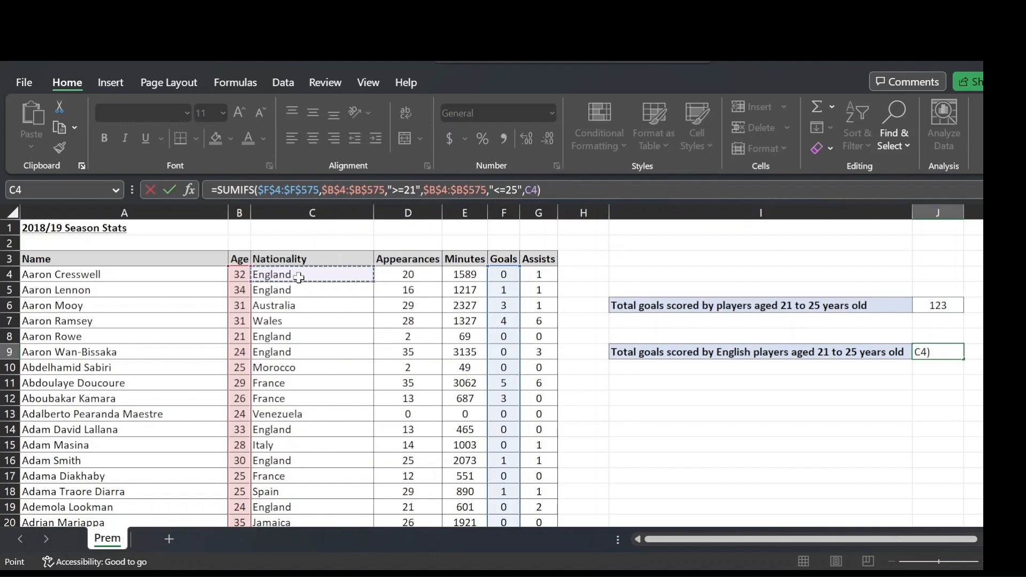
pyautogui.hotkey('ctrl', 'shift', 'Down')
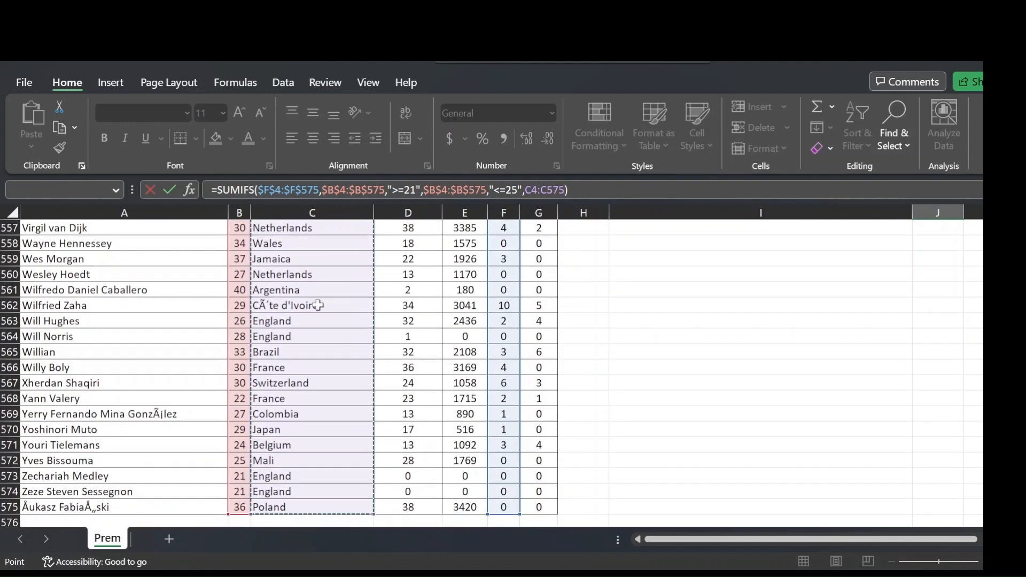
pyautogui.scroll(10, 317, 312)
pyautogui.scroll(17, 317, 312)
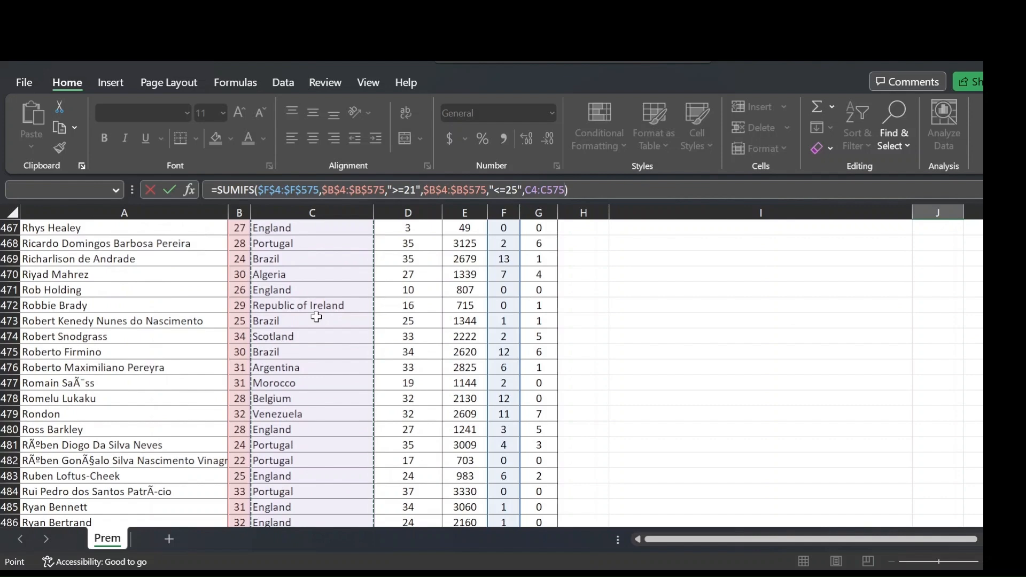
pyautogui.press('F4')
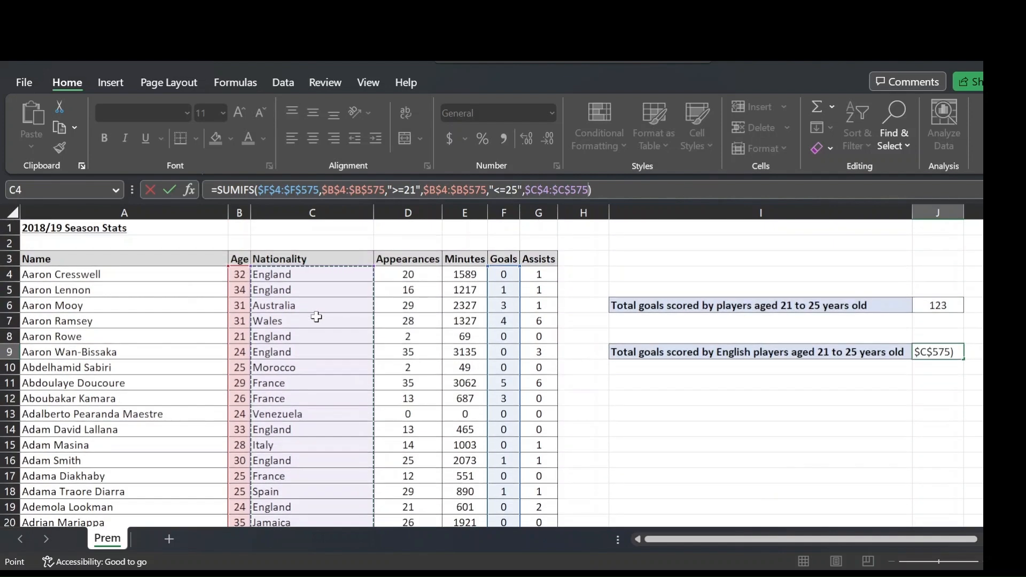
pyautogui.write(',"')
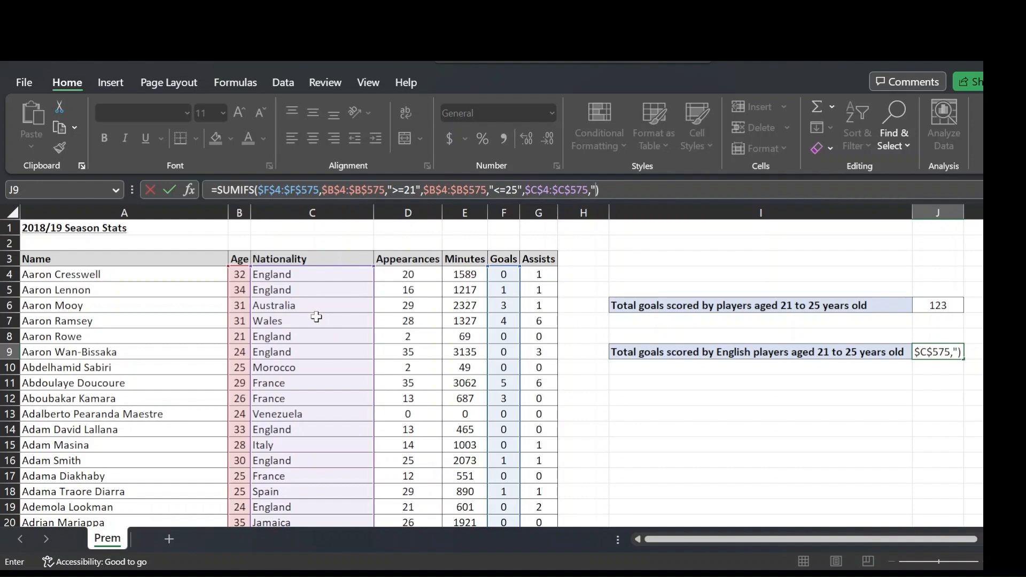
pyautogui.write('England"')
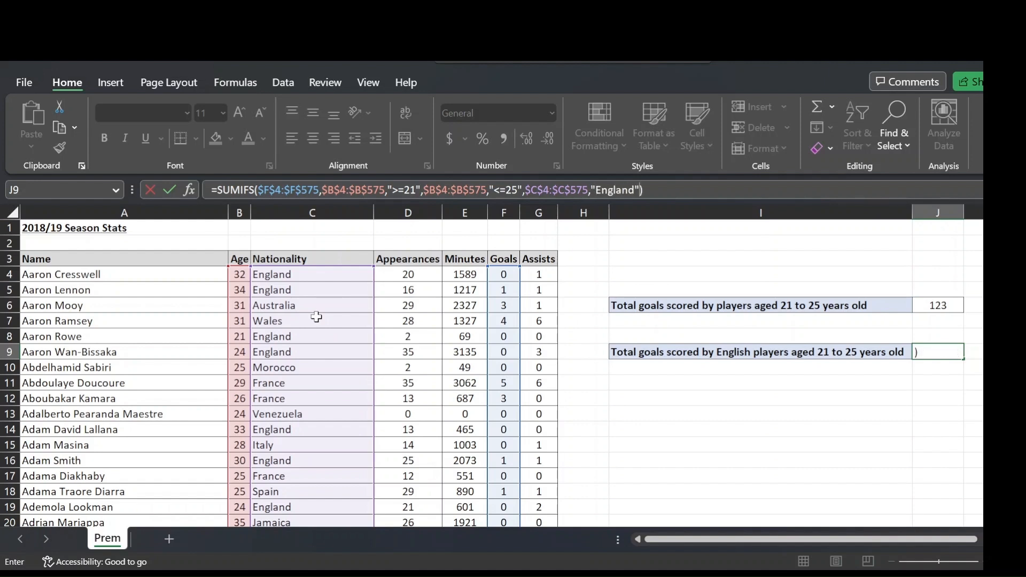
pyautogui.press('Return')
pyautogui.press('Return')
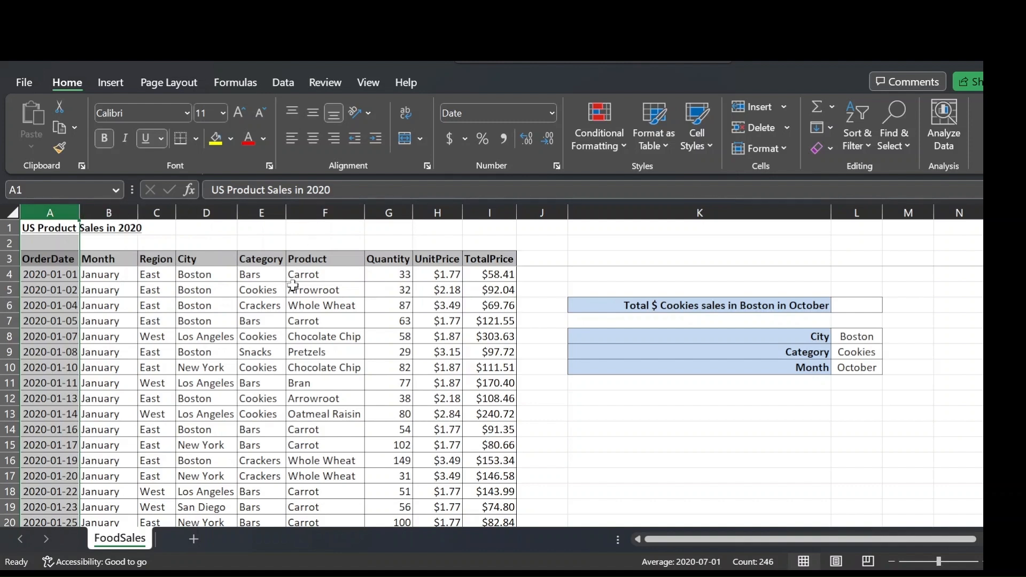
# Step: Examine the US Product Sales in 2020 table on the FoodSales sheet, covering columns A to I
pyautogui.moveTo(59, 212); pyautogui.dragTo(481, 195)
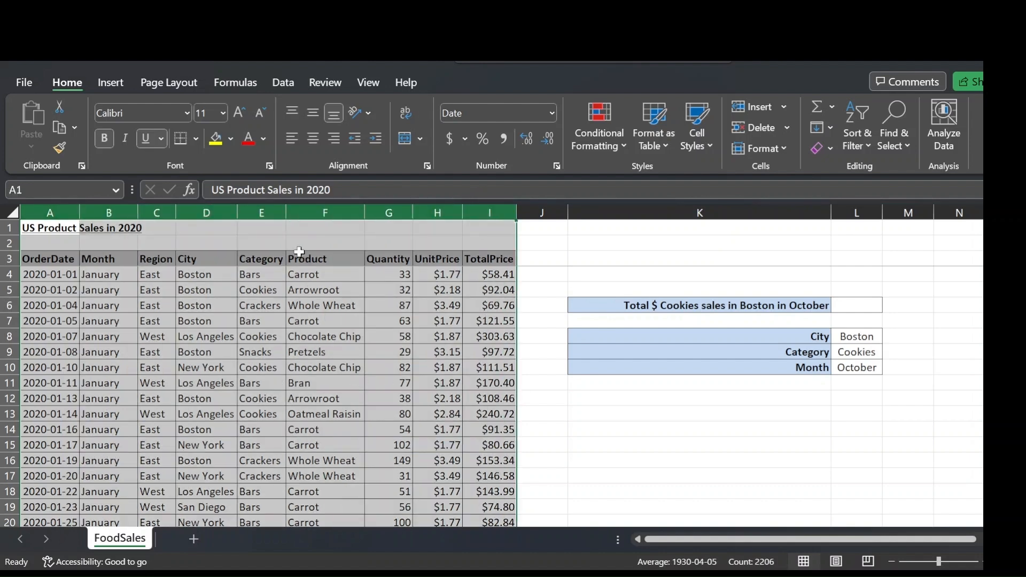
pyautogui.scroll(-17, 169, 288)
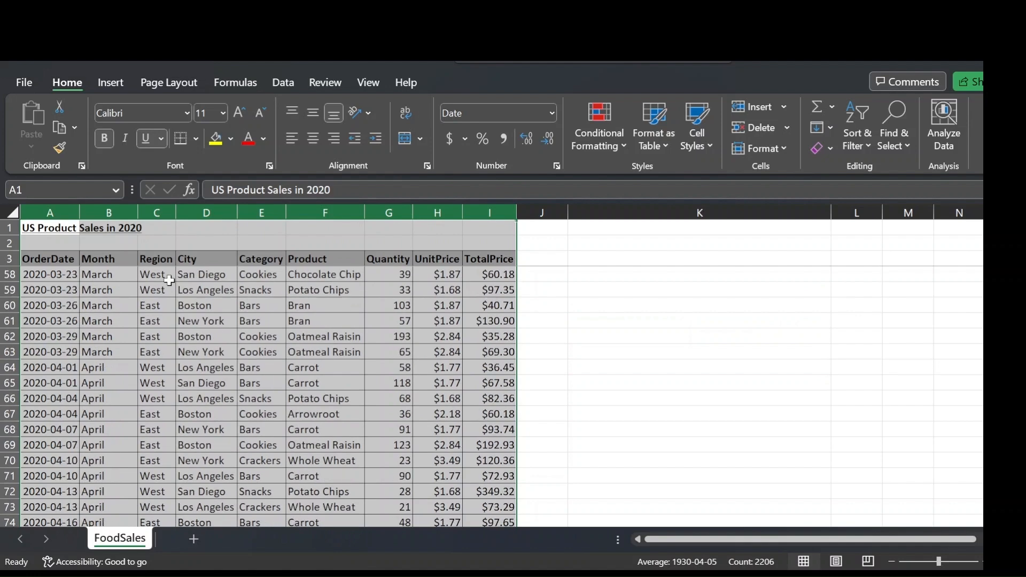
pyautogui.scroll(7, 168, 293)
pyautogui.scroll(10, 168, 293)
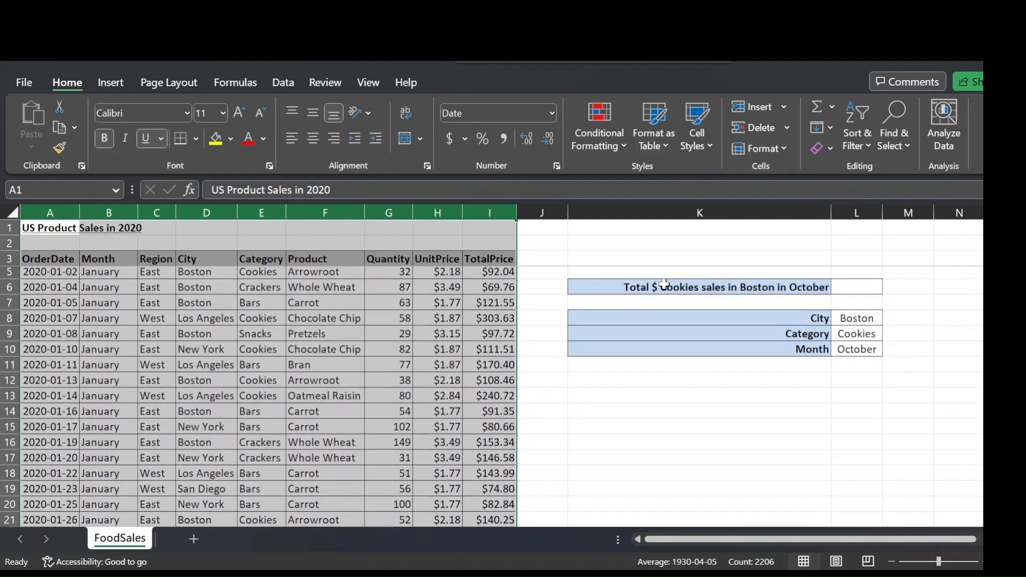
pyautogui.moveTo(664, 283); pyautogui.dragTo(664, 277)
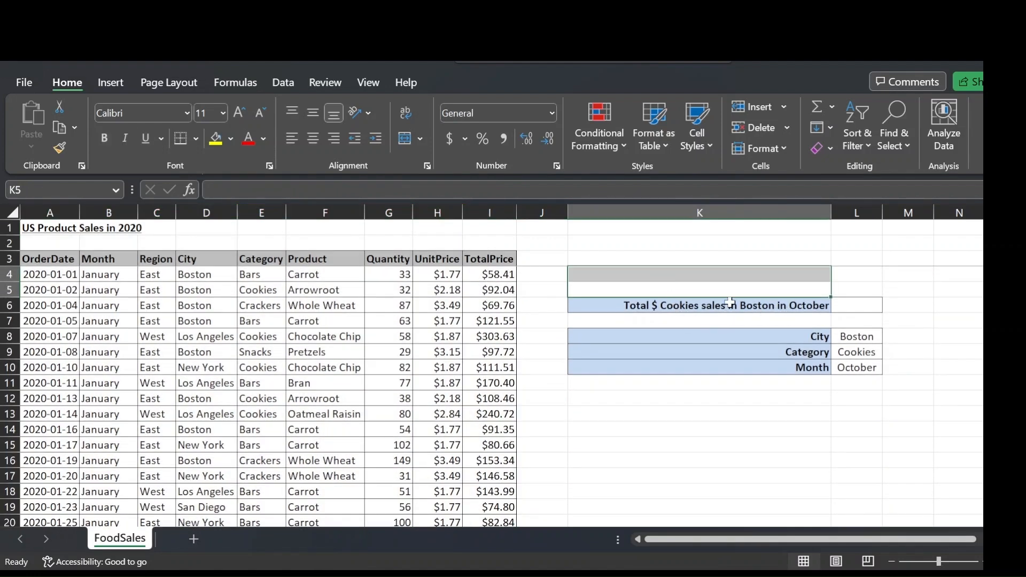
# Step: Start a SUMIFS formula in L6 for October cookie sales in Boston, using the TotalPrice range I4:I247 as the sum range
pyautogui.click(849, 304)
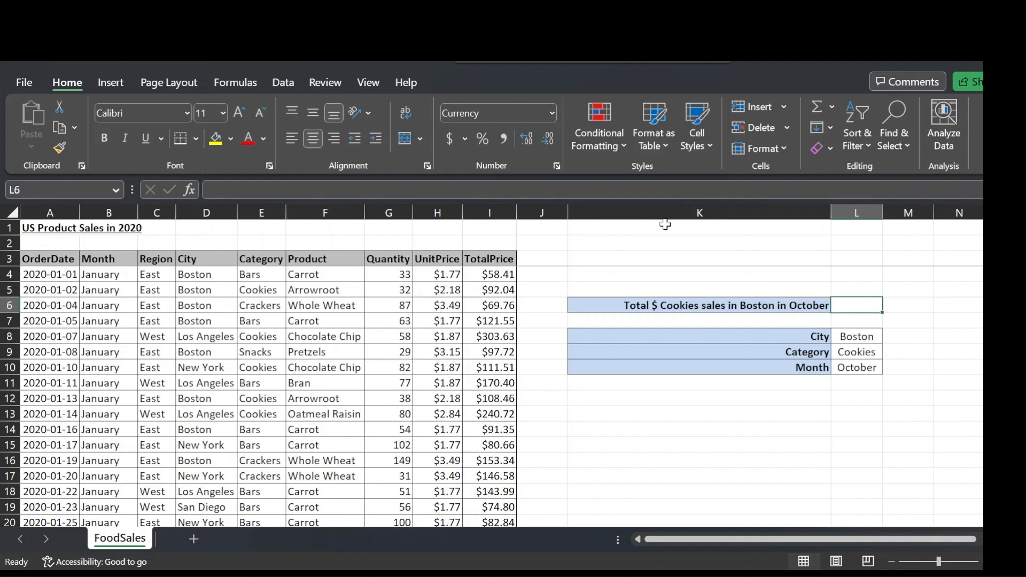
pyautogui.write('=sumifs(')
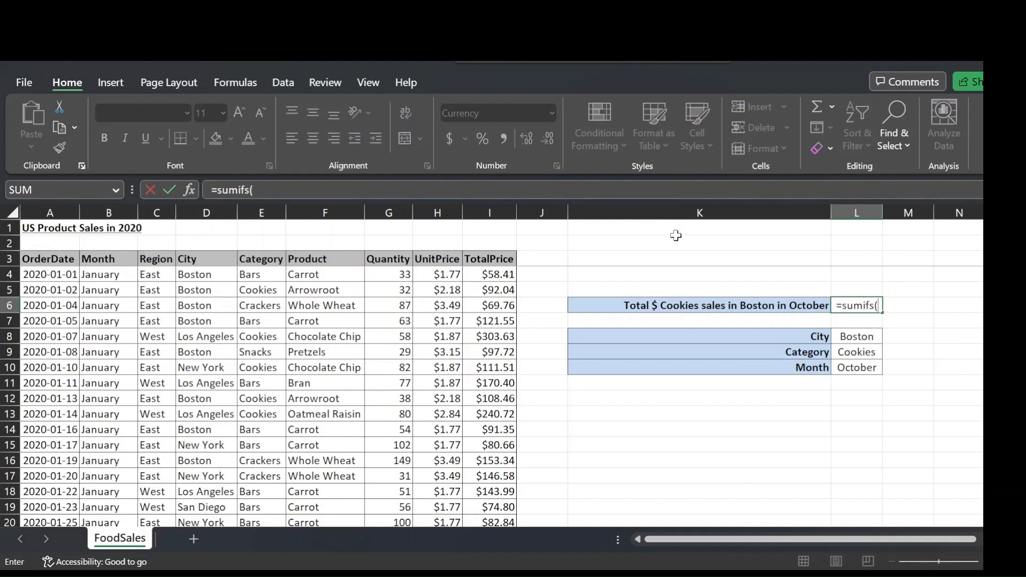
pyautogui.click(493, 273)
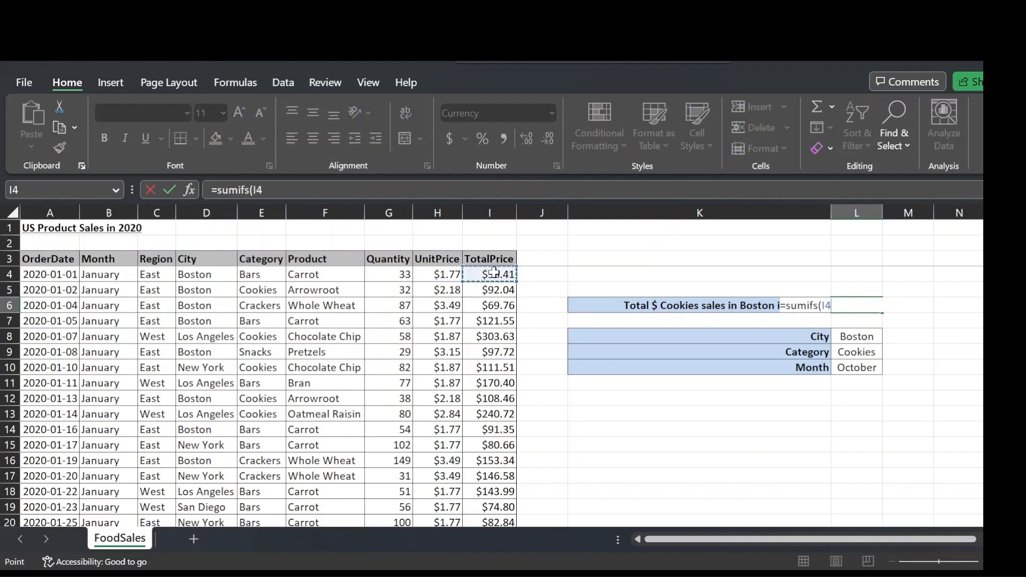
pyautogui.hotkey('ctrl', 'shift', 'Down')
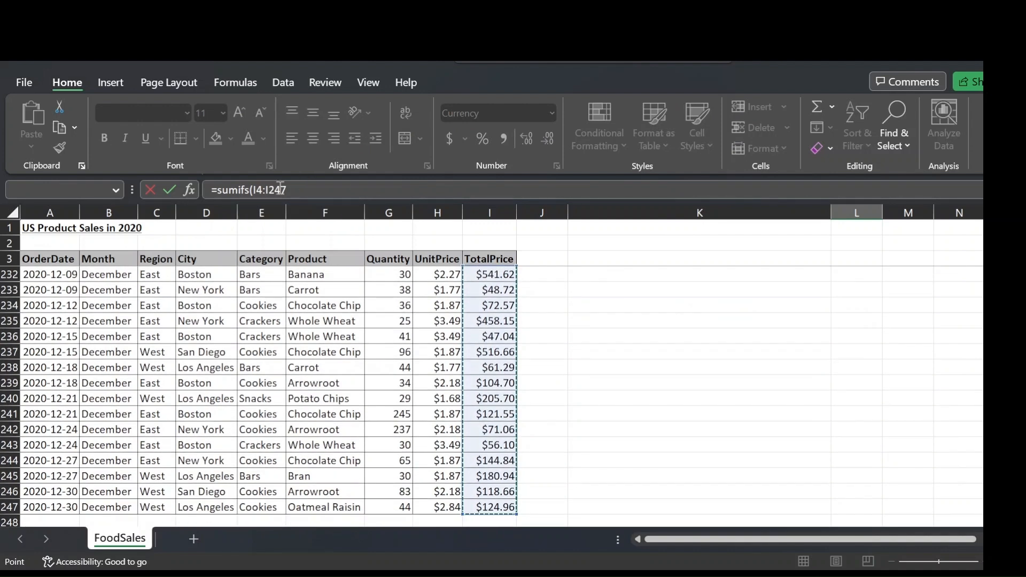
pyautogui.click(321, 184)
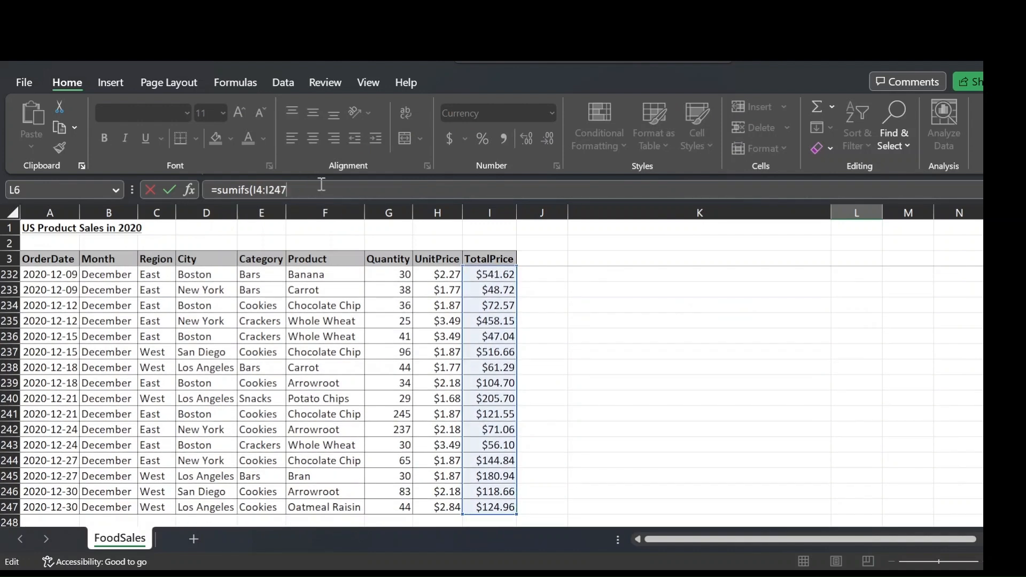
pyautogui.write(',')
pyautogui.scroll(20, 239, 274)
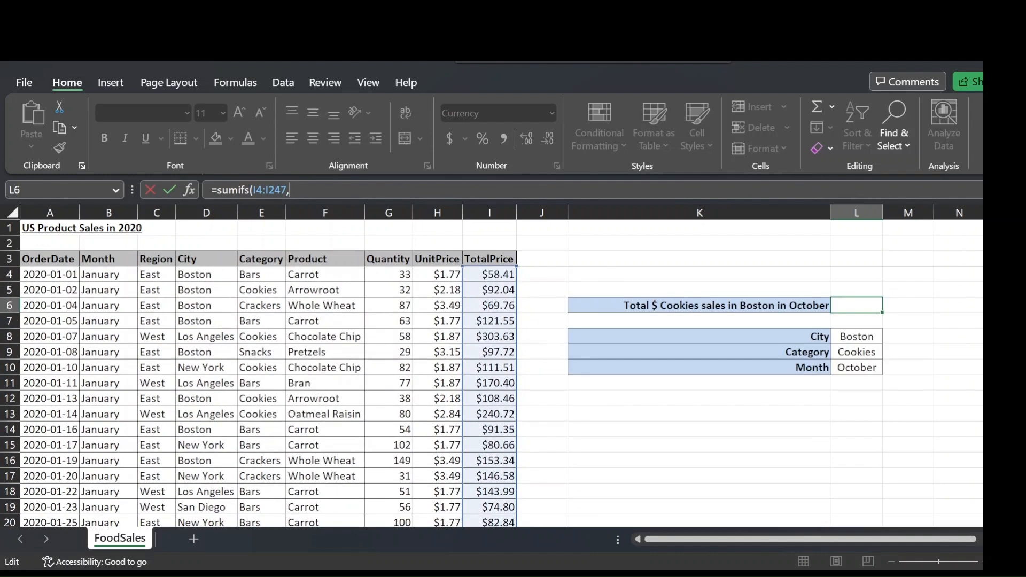
# Step: Add a City criterion to the L6 SUMIFS formula, matching the range D4:D247 to "Boston"
pyautogui.click(207, 276)
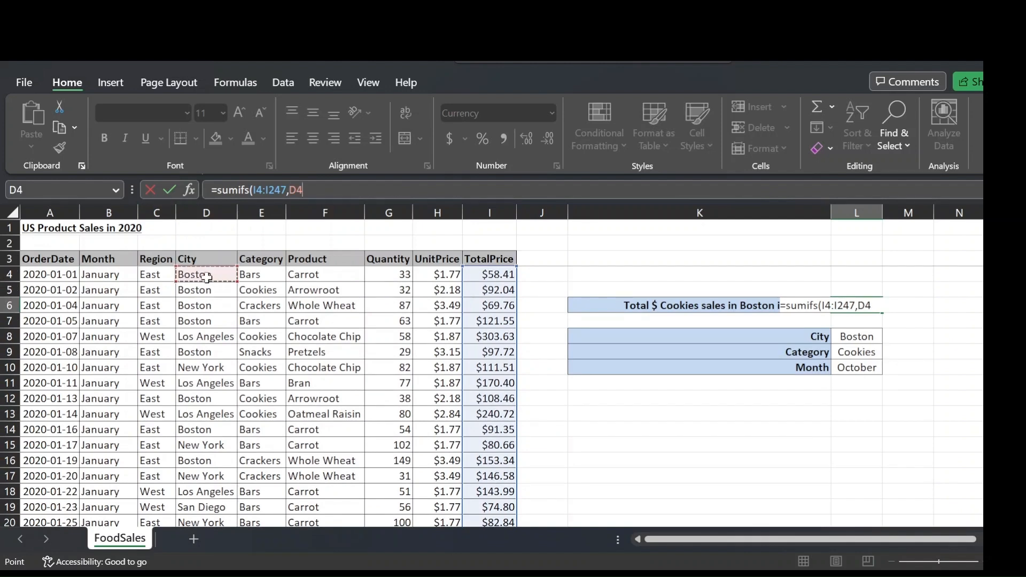
pyautogui.hotkey('ctrl', 'shift', 'Down')
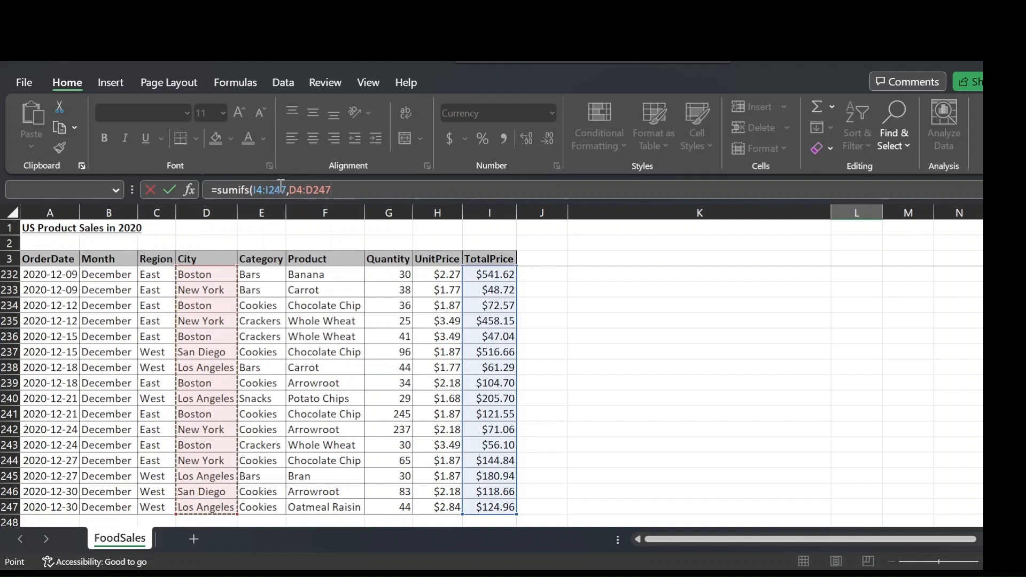
pyautogui.write(',"Boston",')
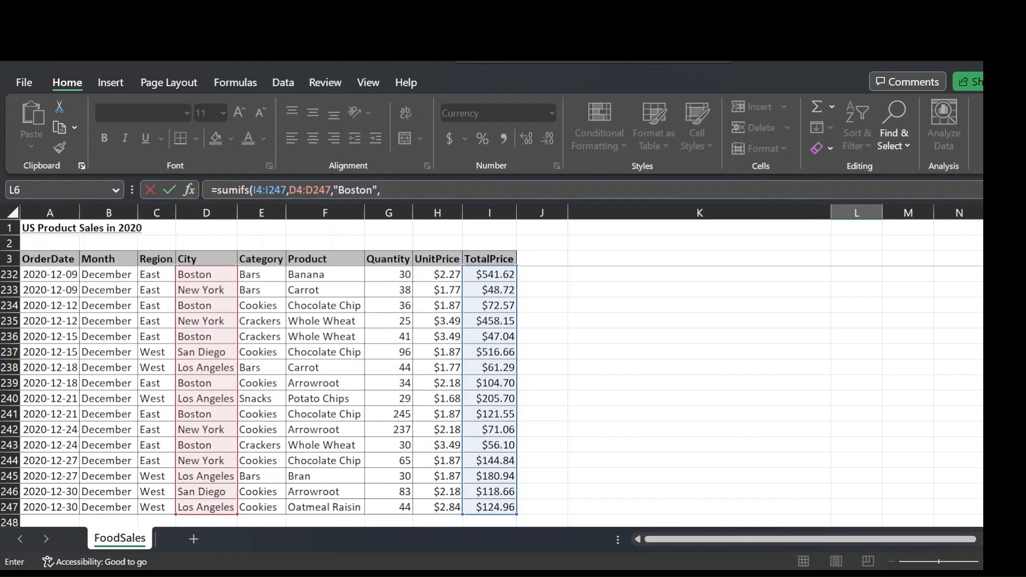
# Step: Add a Category criterion to the L6 SUMIFS formula, matching the range E4:E247 to "Cookies"
pyautogui.scroll(-1, 981, 503)
pyautogui.scroll(20, 490, 396)
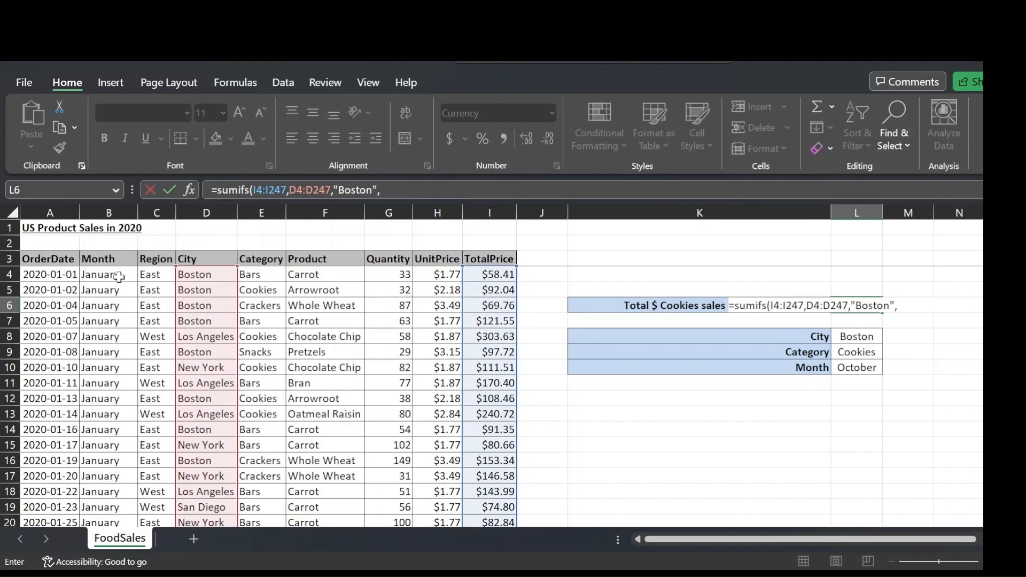
pyautogui.click(264, 275)
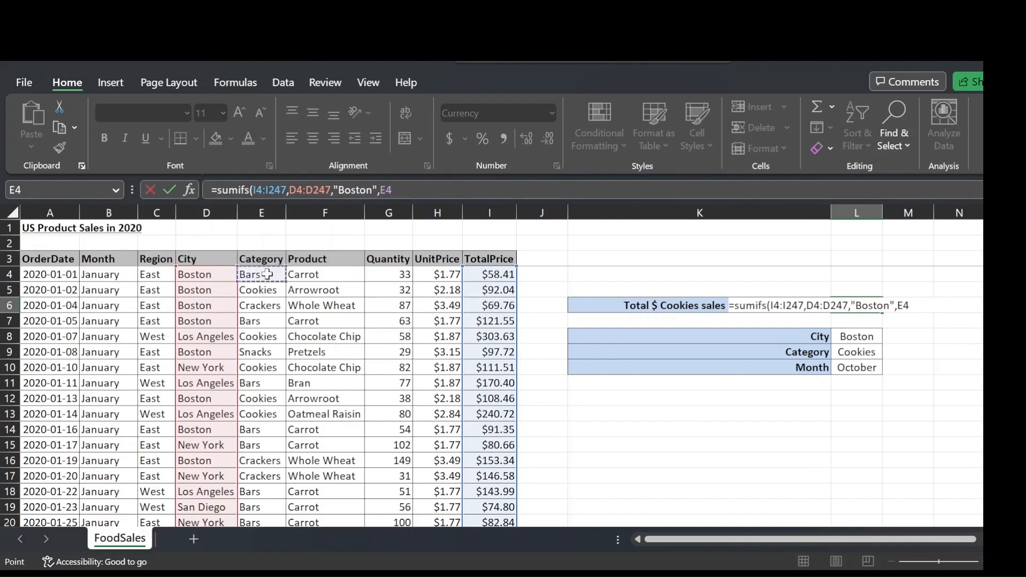
pyautogui.hotkey('ctrl', 'shift', 'Down')
pyautogui.write(',"Cookies",')
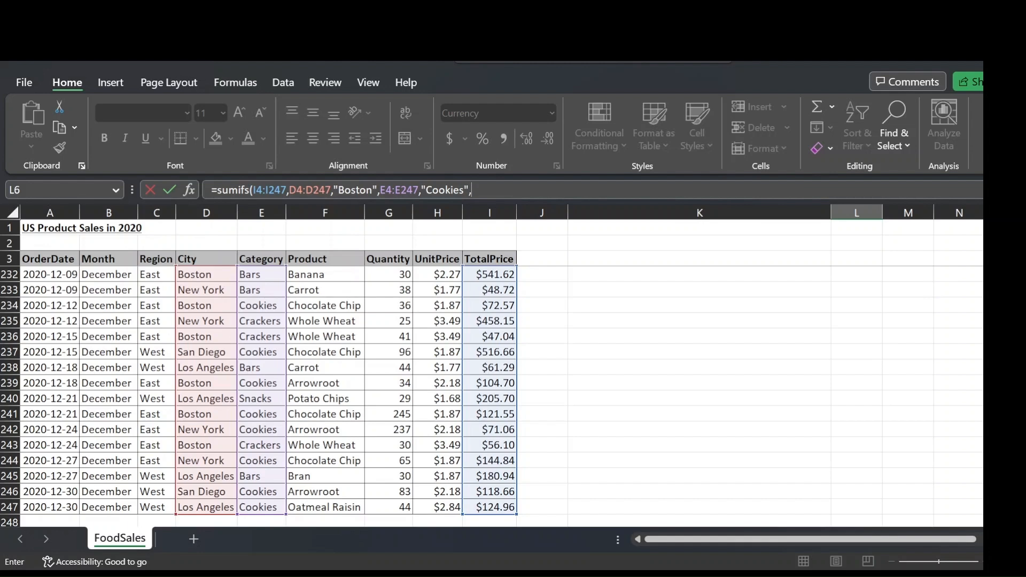
# Step: Add a Month criterion to the L6 SUMIFS formula, matching the range B4:B247 to "October", and complete the formula
pyautogui.scroll(20, 321, 374)
pyautogui.click(88, 275)
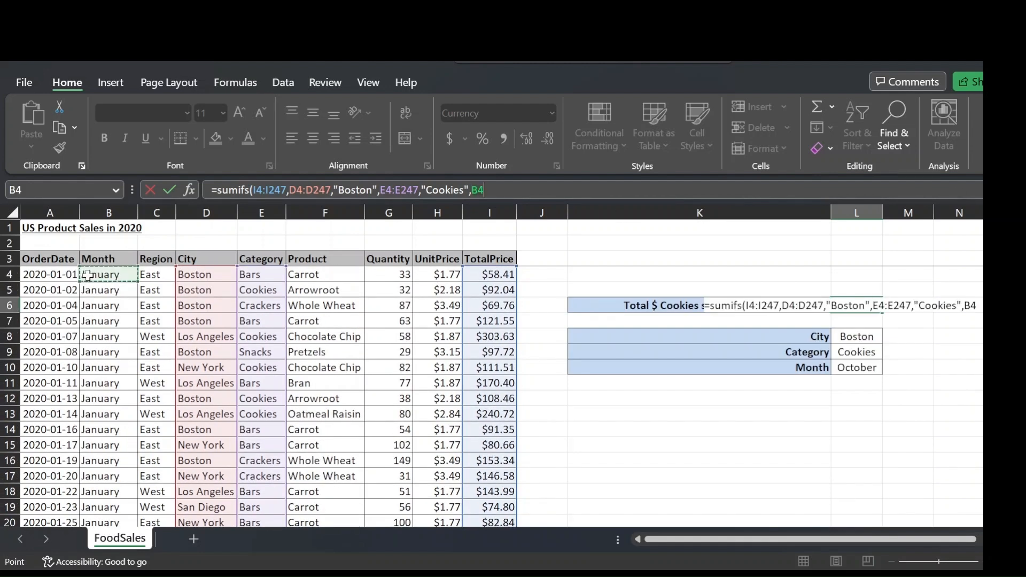
pyautogui.hotkey('ctrl', 'shift', 'Down')
pyautogui.write(',"October')
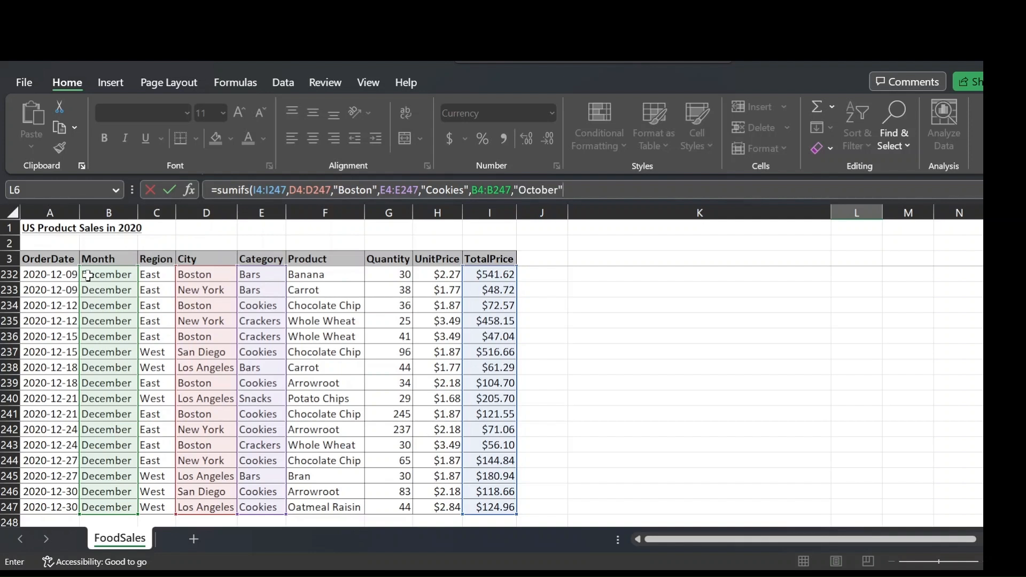
pyautogui.press('Return')
pyautogui.press('Up')
pyautogui.press('Up')
pyautogui.press('Up')
pyautogui.press('Up')
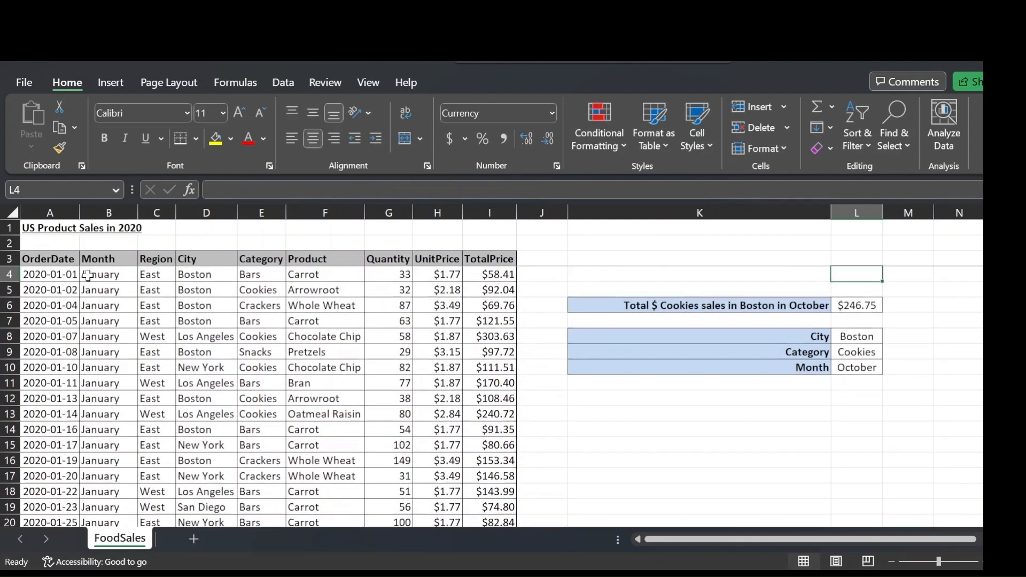
pyautogui.press('Down')
pyautogui.click(938, 347)
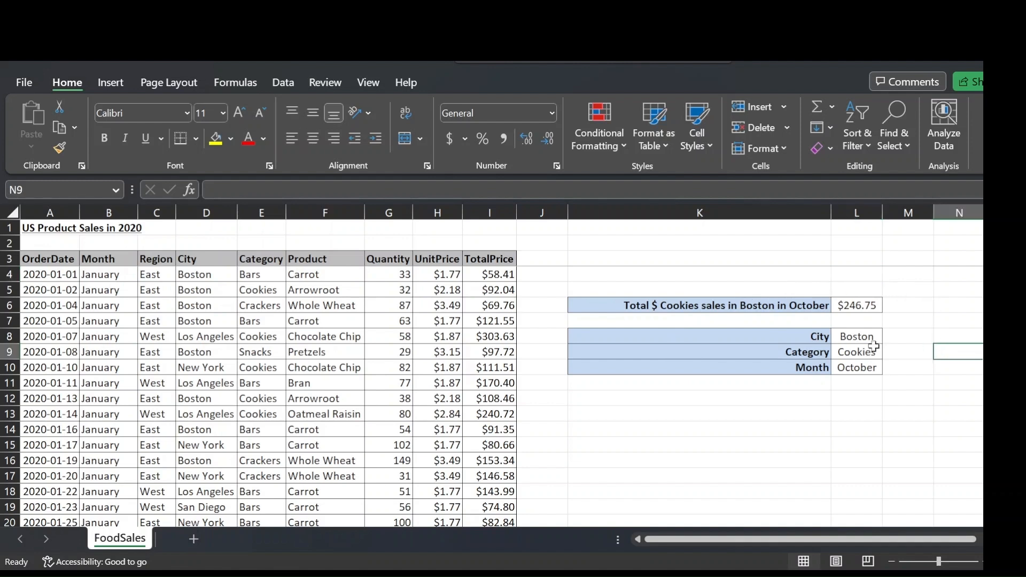
# Step: Replace the "Boston" and "Cookies" criteria in the L6 SUMIFS formula with references to cells L8 and L9
pyautogui.click(863, 338)
pyautogui.click(857, 309)
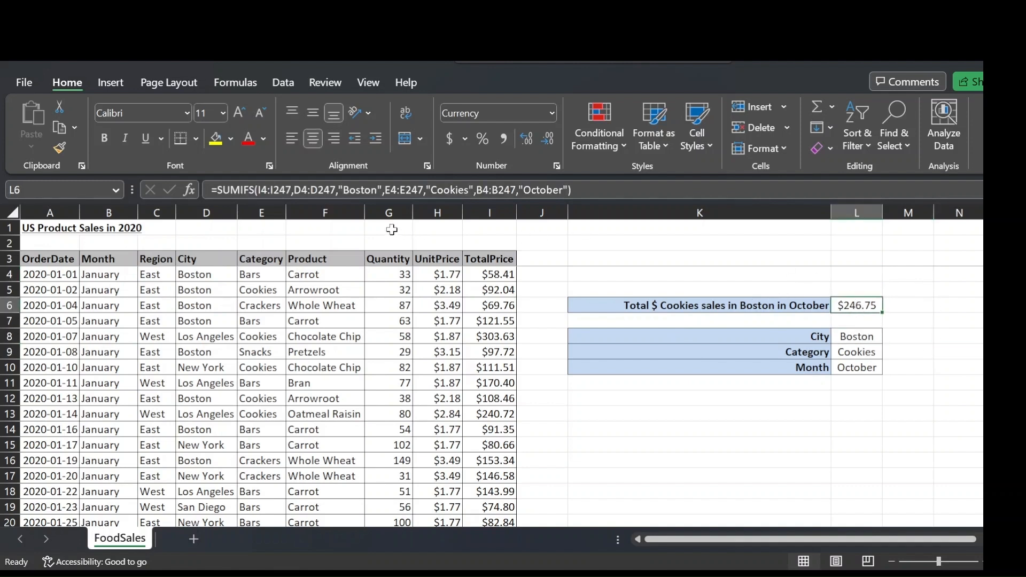
pyautogui.doubleClick(359, 190)
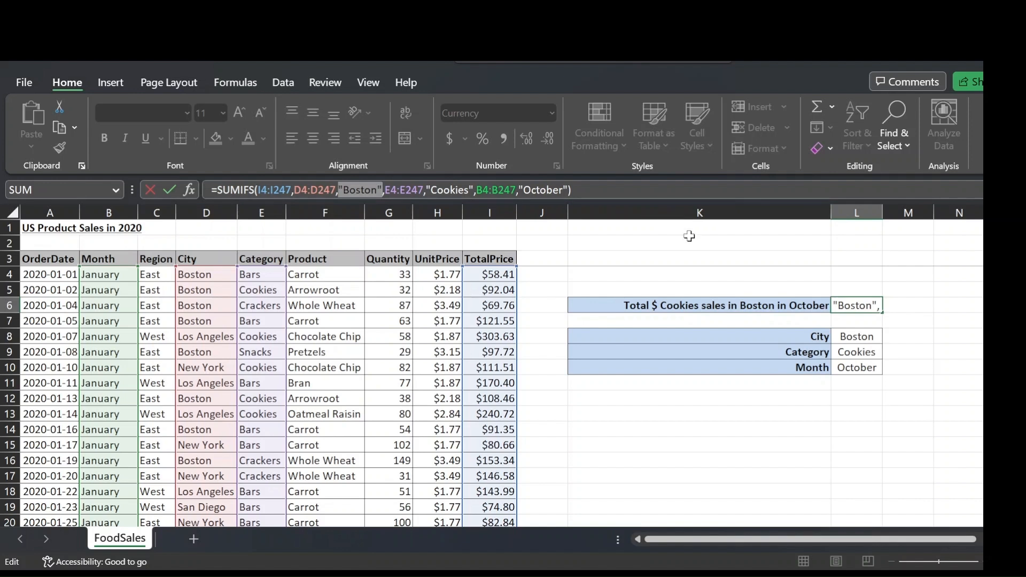
pyautogui.click(855, 336)
pyautogui.doubleClick(409, 187)
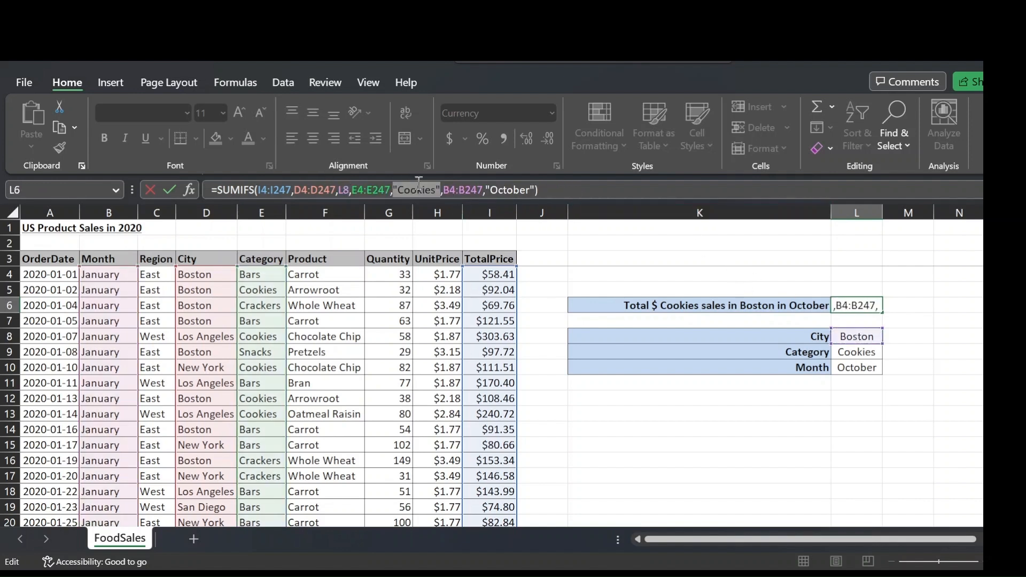
pyautogui.click(858, 353)
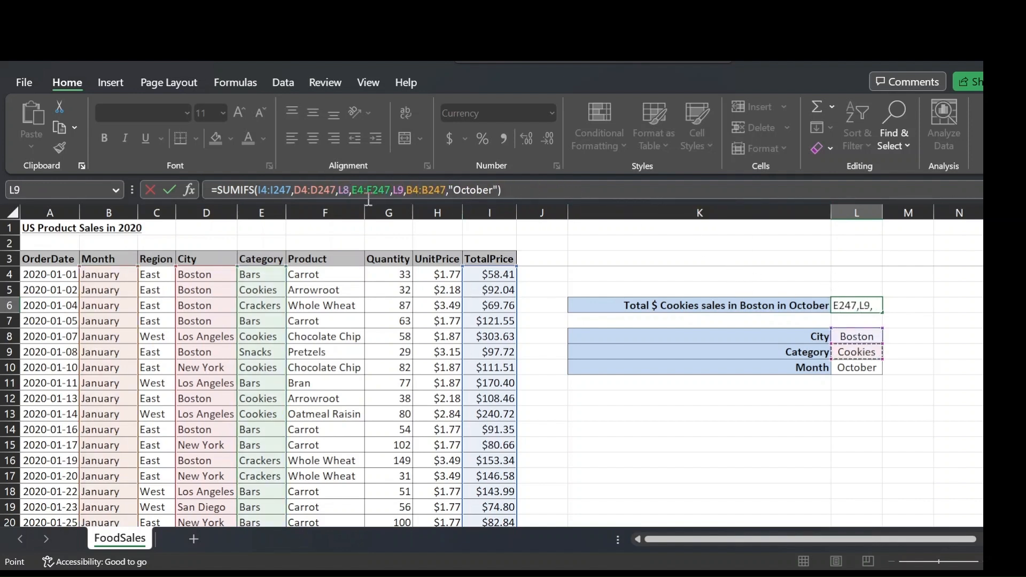
# Step: Replace the "October" criterion in the L6 SUMIFS formula with a reference to cell L10 and complete the formula
pyautogui.doubleClick(457, 188)
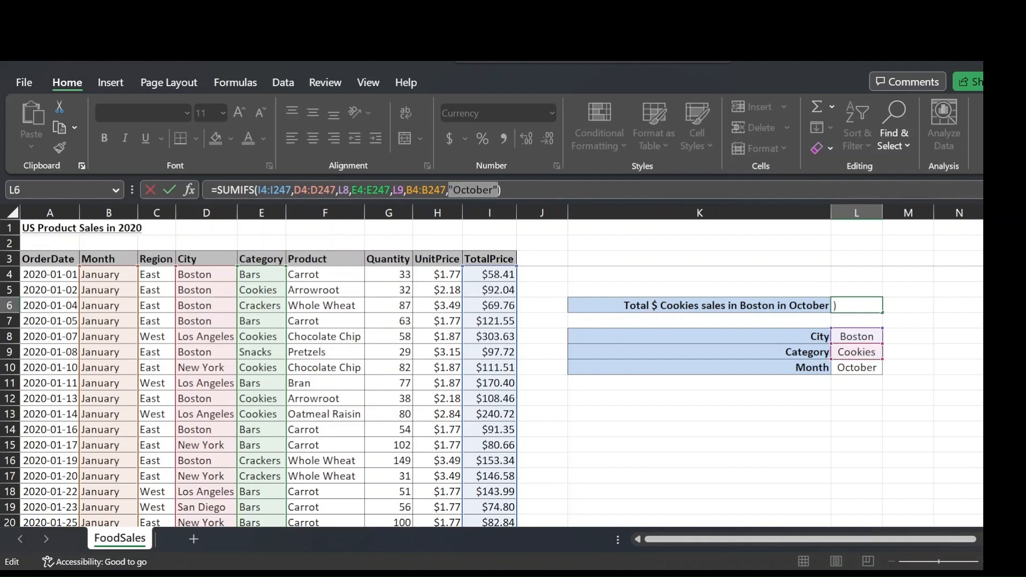
pyautogui.click(860, 367)
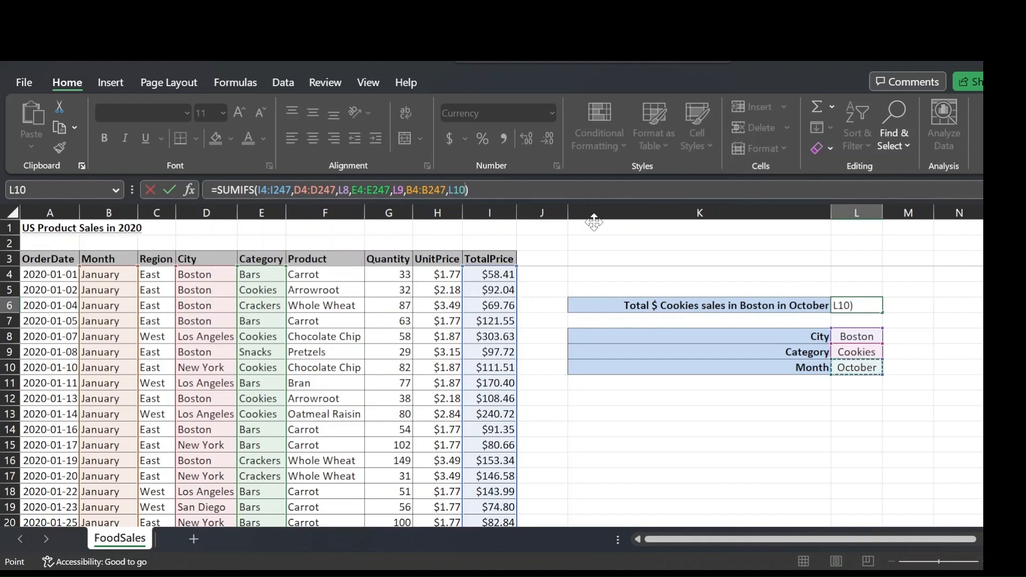
pyautogui.press('Return')
pyautogui.press('Up')
pyautogui.press('Up')
pyautogui.press('Right')
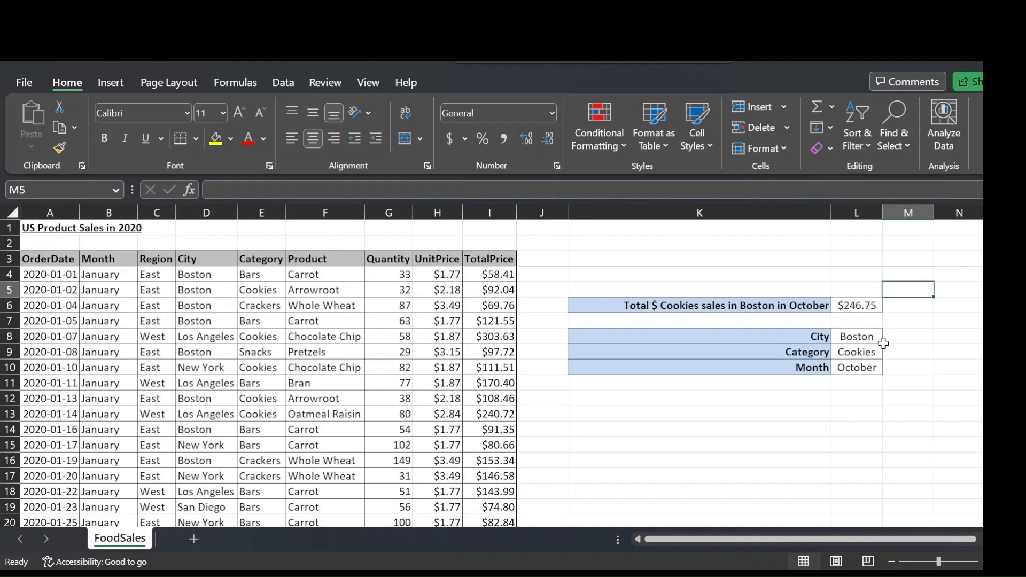
pyautogui.click(860, 305)
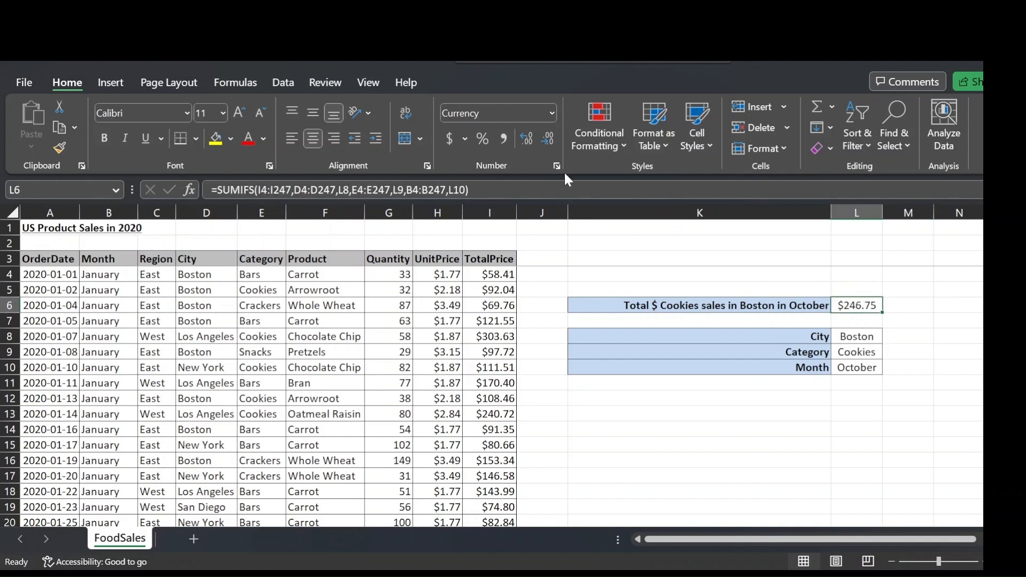
pyautogui.doubleClick(458, 187)
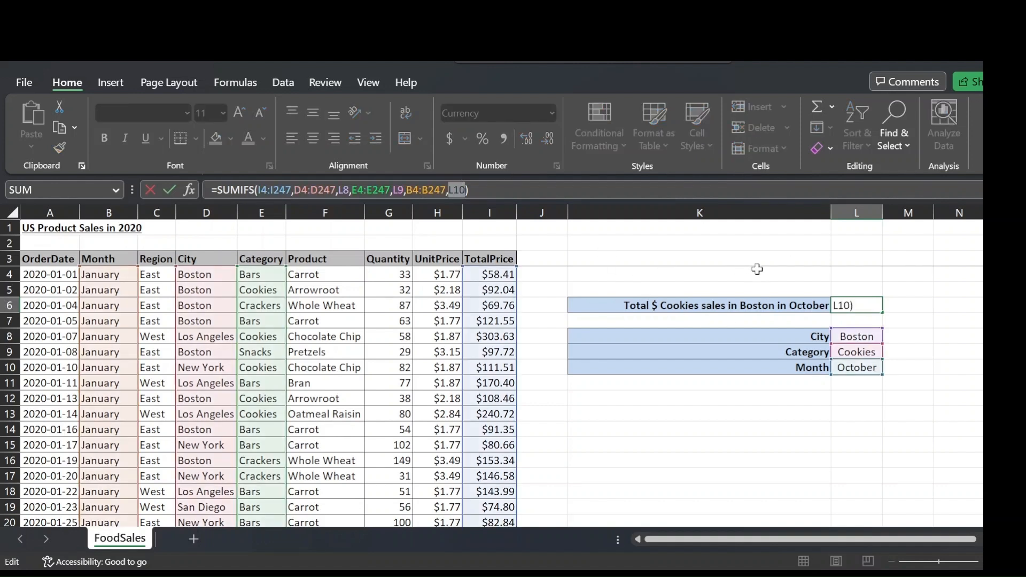
pyautogui.press('Escape')
pyautogui.click(925, 335)
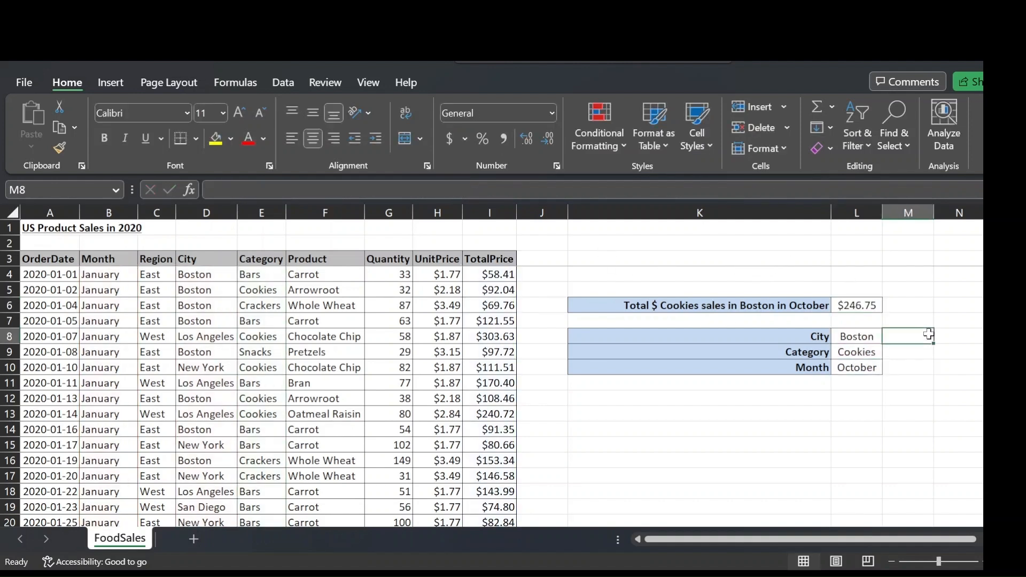
# Step: Set the City criterion in L8 to New York
pyautogui.click(876, 336)
pyautogui.write('New York')
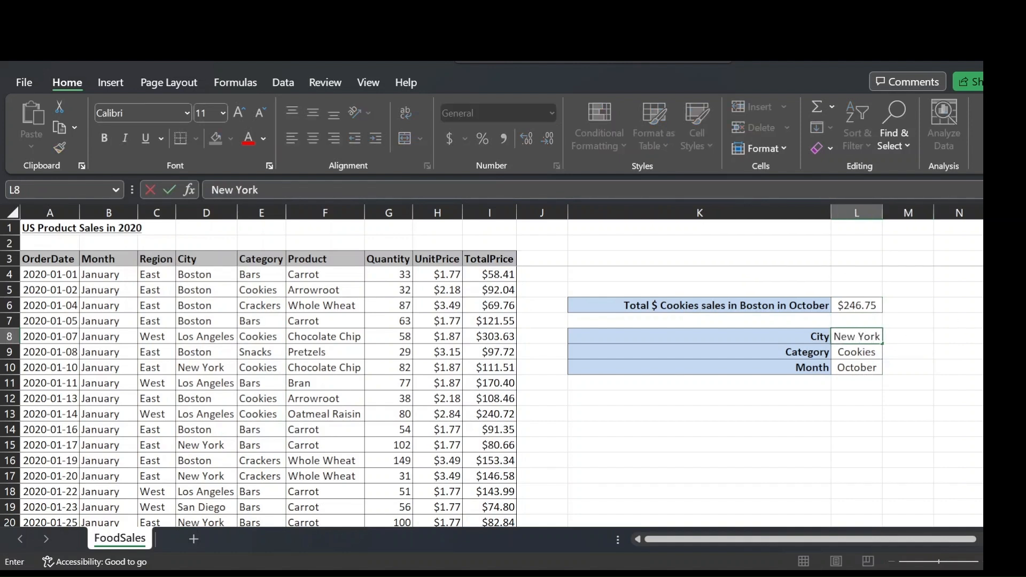
pyautogui.press('Return')
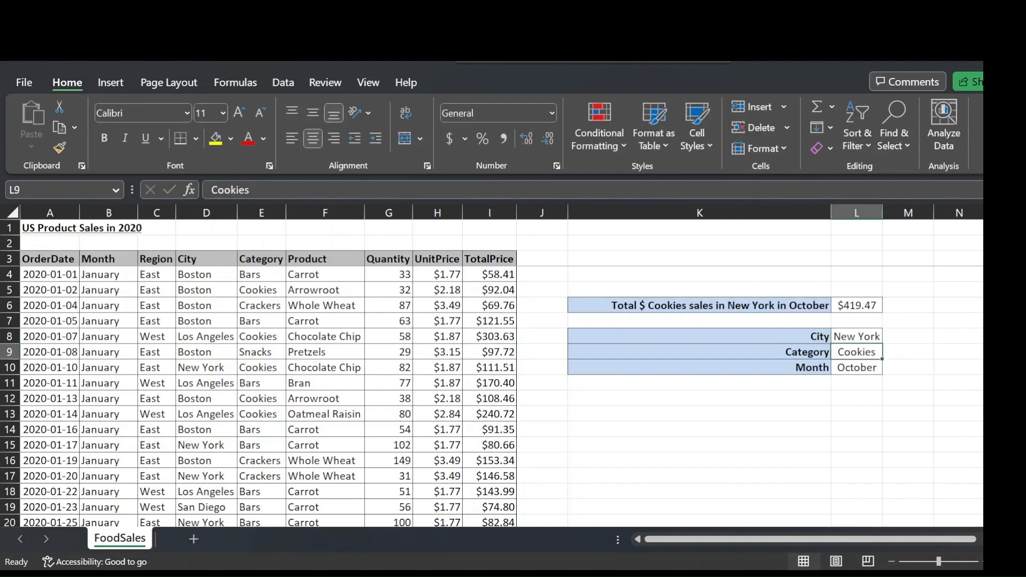
pyautogui.press('Up')
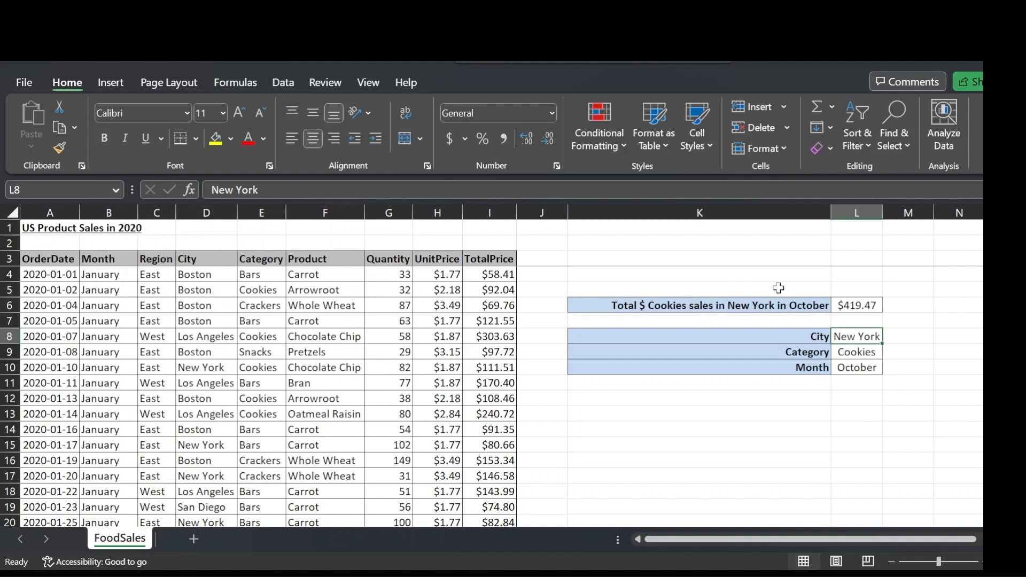
pyautogui.click(794, 286)
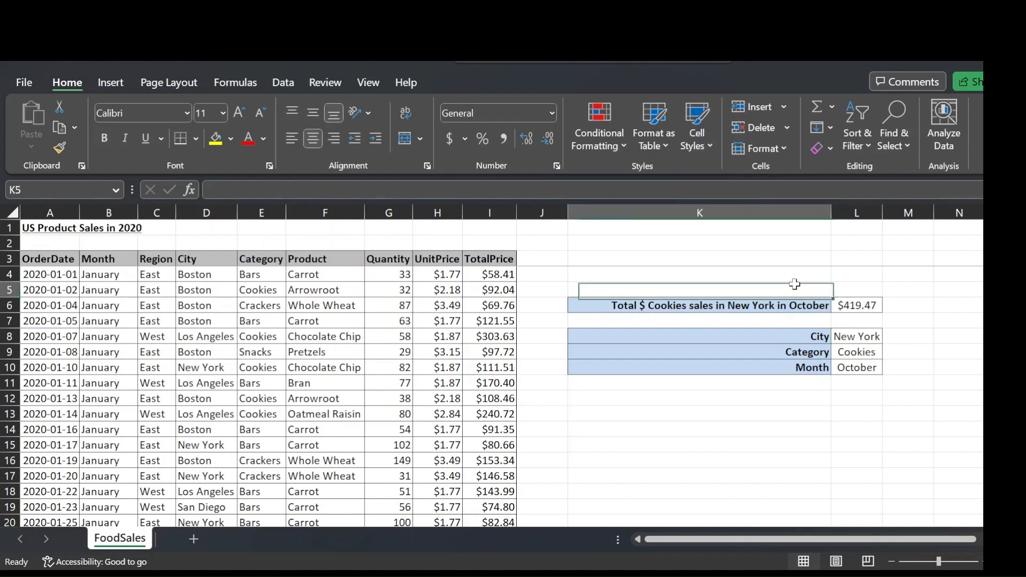
# Step: Set the Category criterion in L9 to Bars
pyautogui.click(878, 354)
pyautogui.write('Bars')
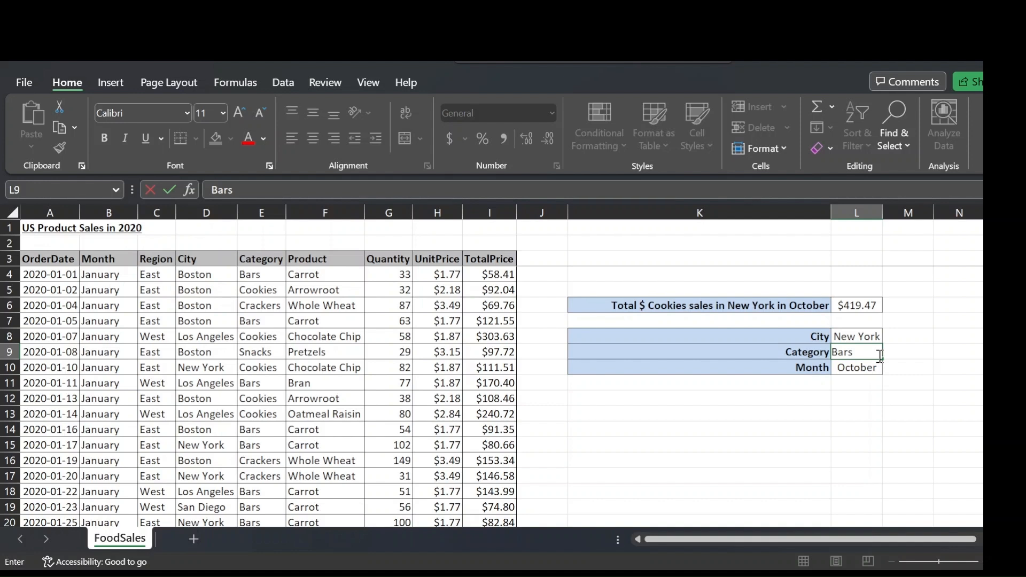
pyautogui.press('Return')
pyautogui.press('Up')
pyautogui.press('Up')
pyautogui.press('Right')
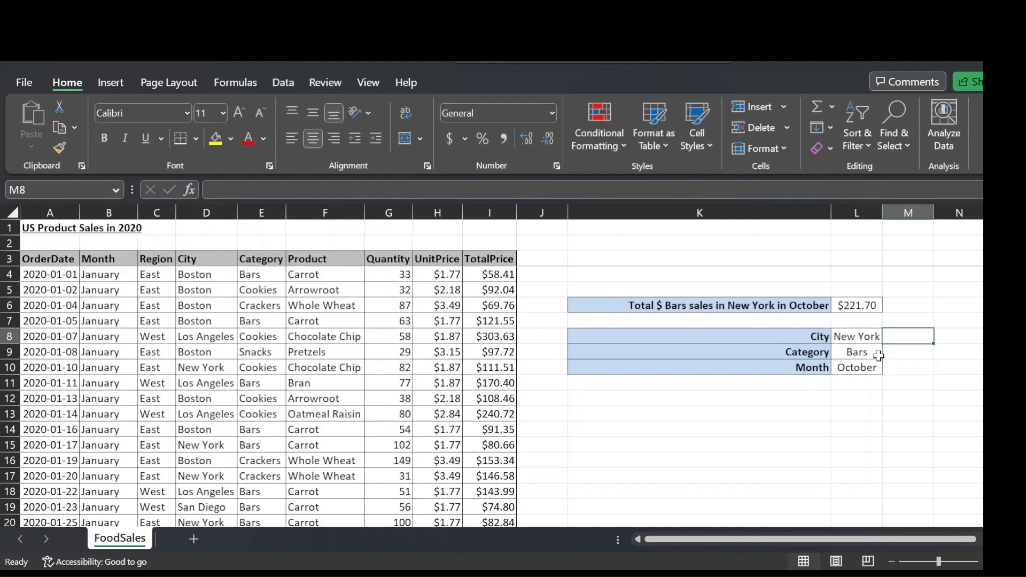
# Step: Set the Month criterion in L10 to March
pyautogui.press('Right')
pyautogui.press('Down')
pyautogui.press('Down')
pyautogui.press('Left')
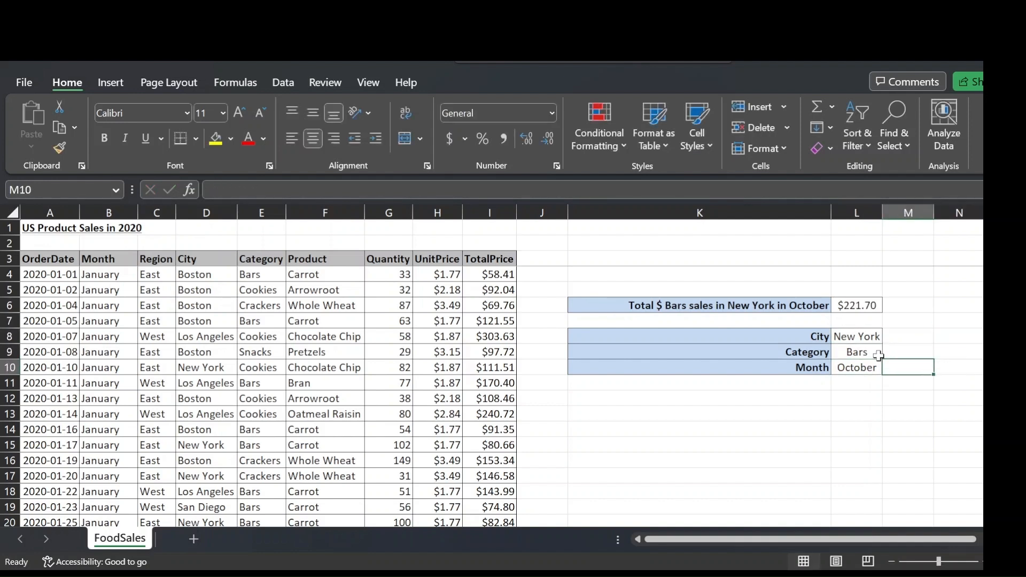
pyautogui.press('Left')
pyautogui.write('March')
pyautogui.press('Return')
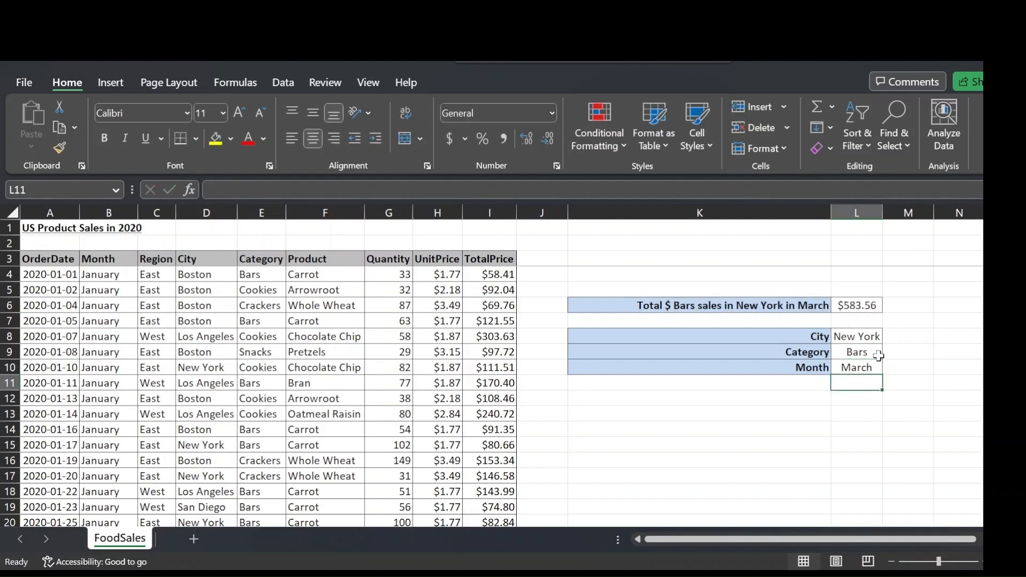
pyautogui.press('Up')
pyautogui.press('Right')
pyautogui.press('Right')
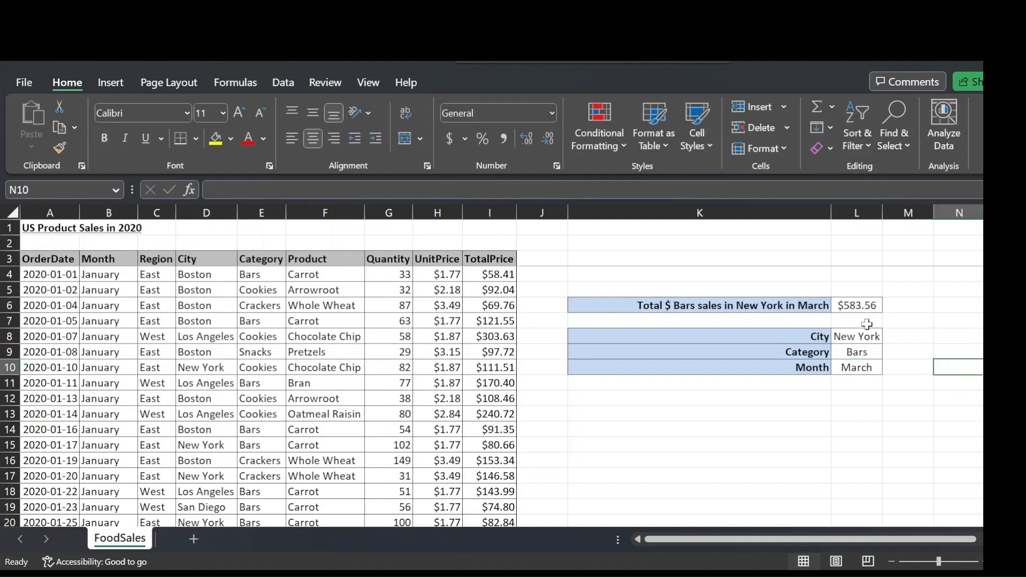
pyautogui.click(901, 305)
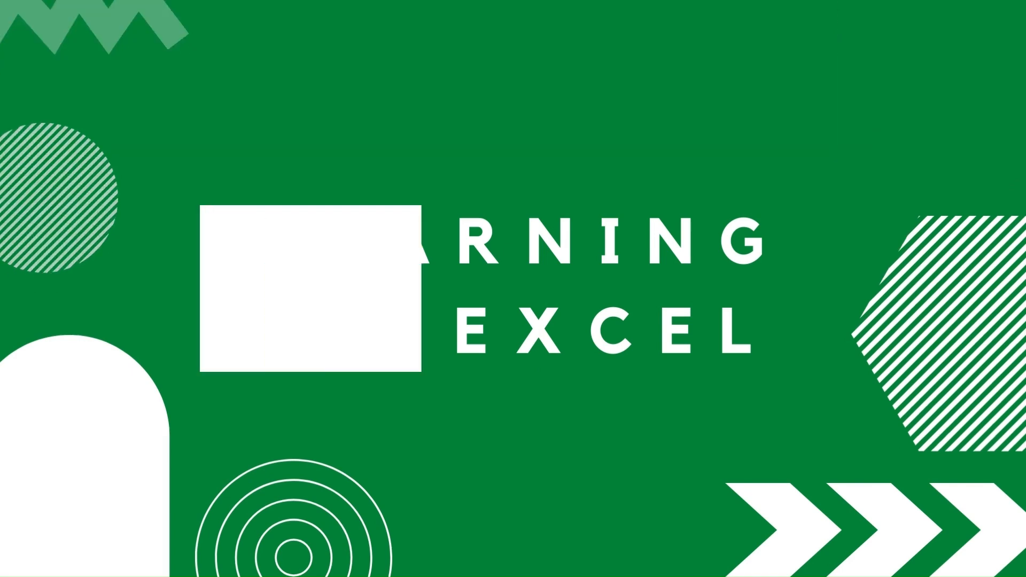
# Step: Examine the 2018/19 Season Stats table on the Prem sheet, covering columns A to F
pyautogui.moveTo(125, 213); pyautogui.dragTo(516, 219)
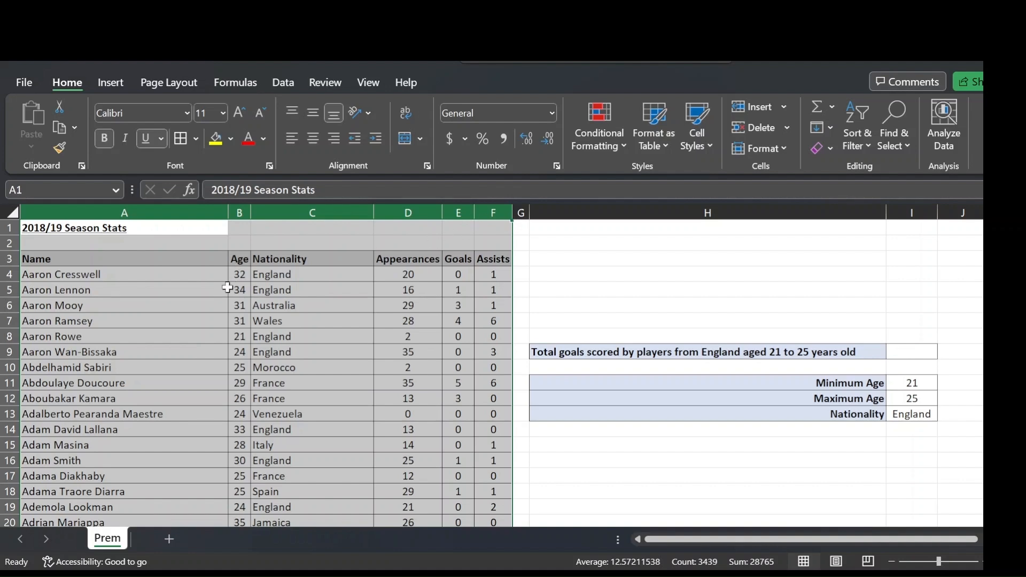
pyautogui.scroll(-3, 227, 287)
pyautogui.scroll(-7, 228, 288)
pyautogui.scroll(11, 227, 288)
pyautogui.click(644, 288)
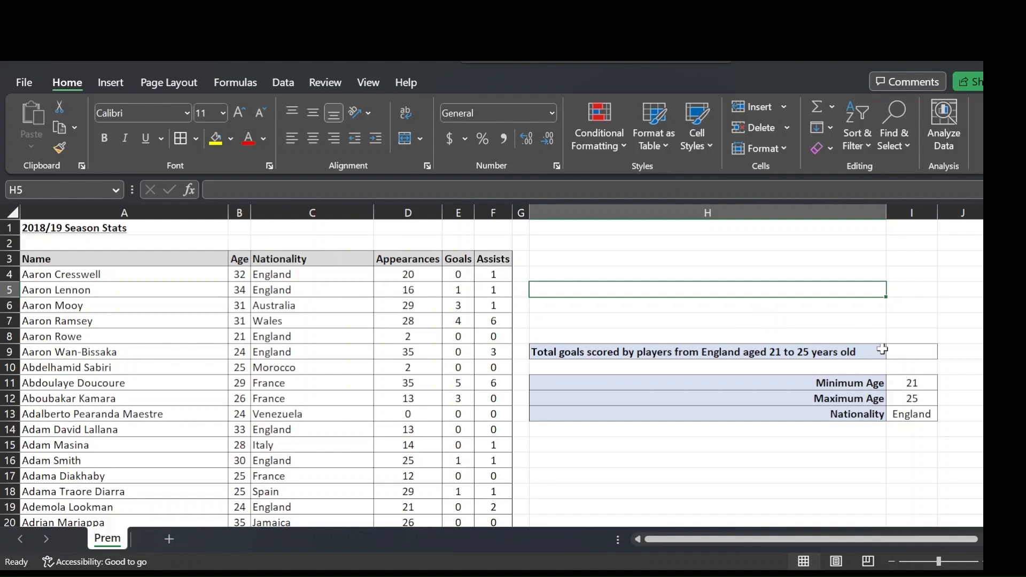
# Step: Start a SUMIFS formula in I9 for goals by England players aged 21 to 25, using the Goals range E4:E575 as the sum range
pyautogui.click(899, 351)
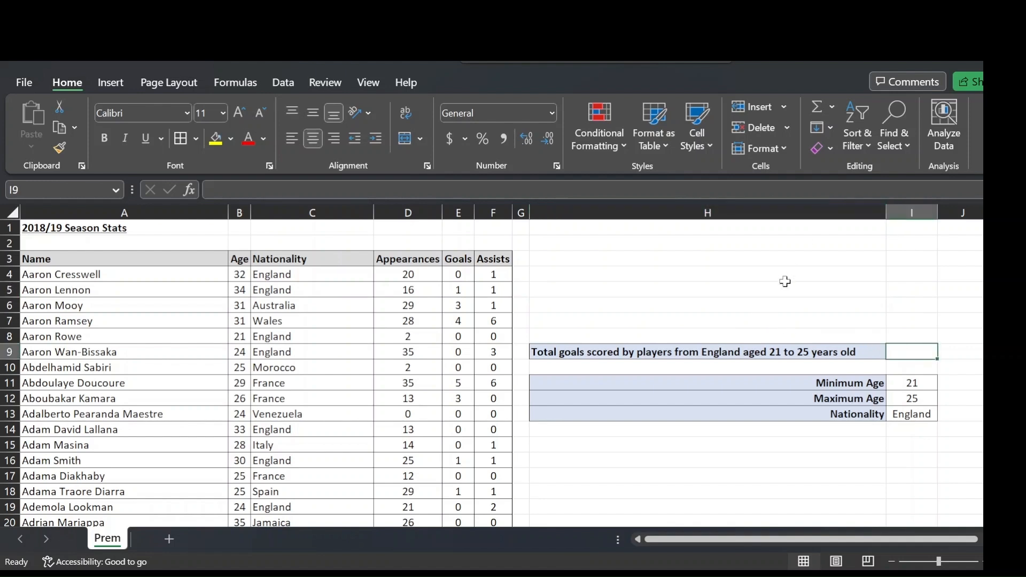
pyautogui.write('=sumifs(')
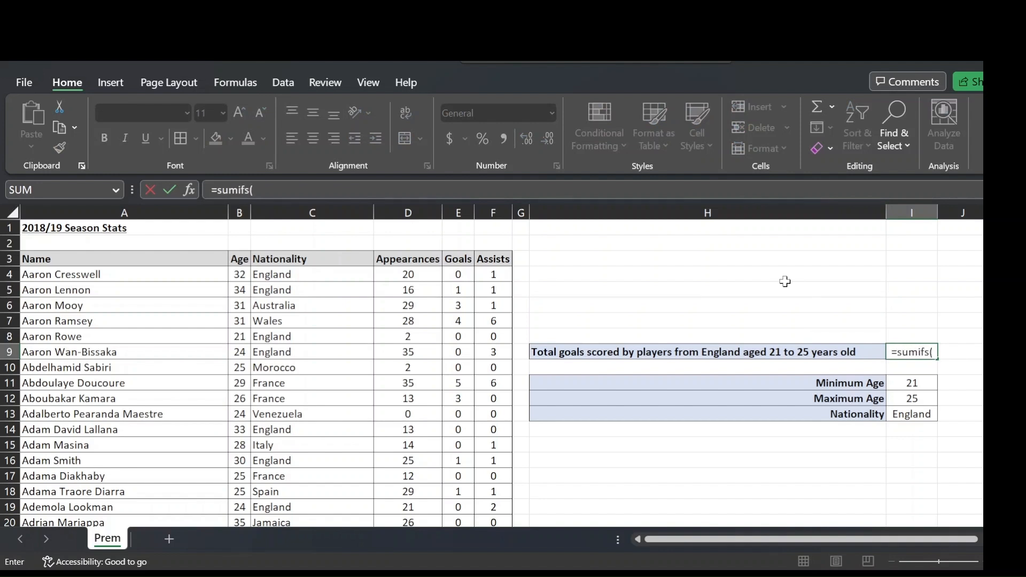
pyautogui.click(461, 276)
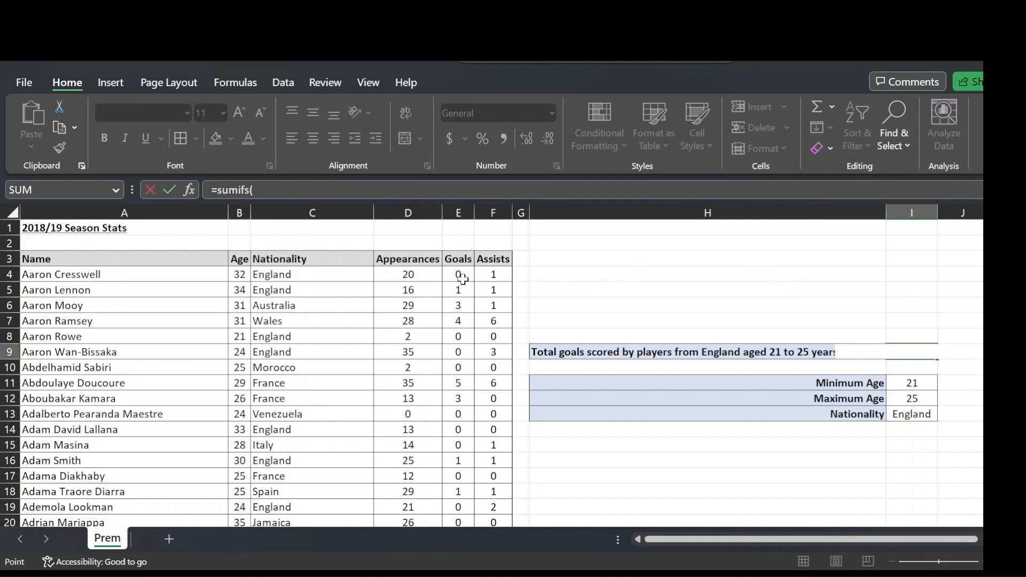
pyautogui.hotkey('ctrl', 'shift', 'Down')
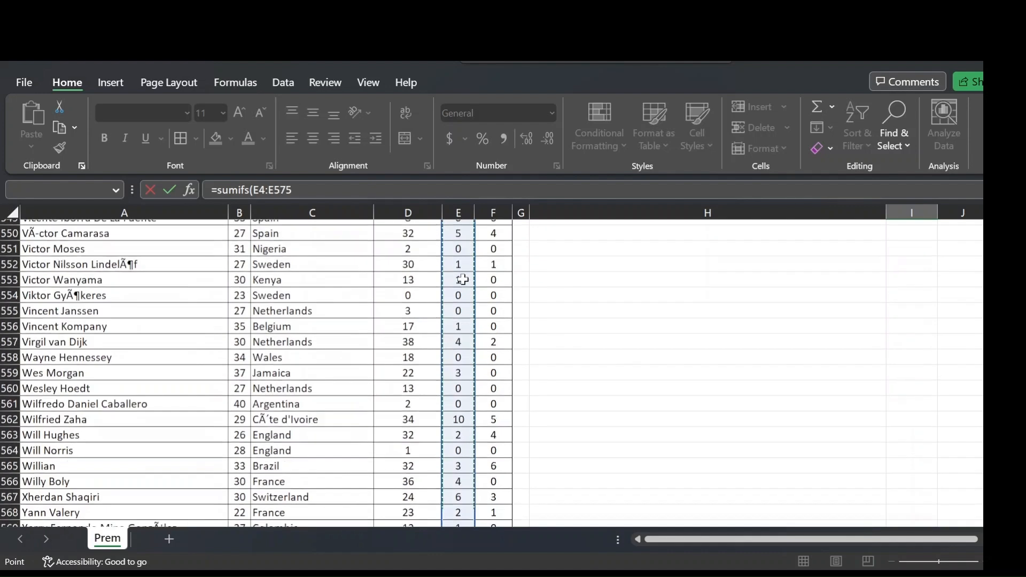
pyautogui.click(300, 189)
pyautogui.write(',')
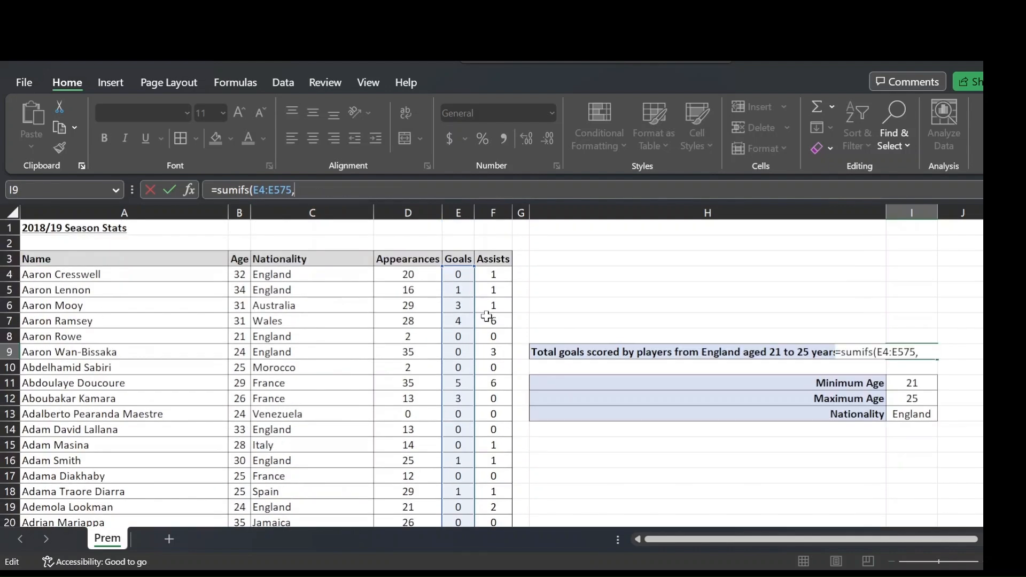
# Step: Add the Age range B4:B575 with the criterion ">=21" to the SUMIFS formula in I9
pyautogui.click(249, 276)
pyautogui.hotkey('ctrl', 'shift', 'Down')
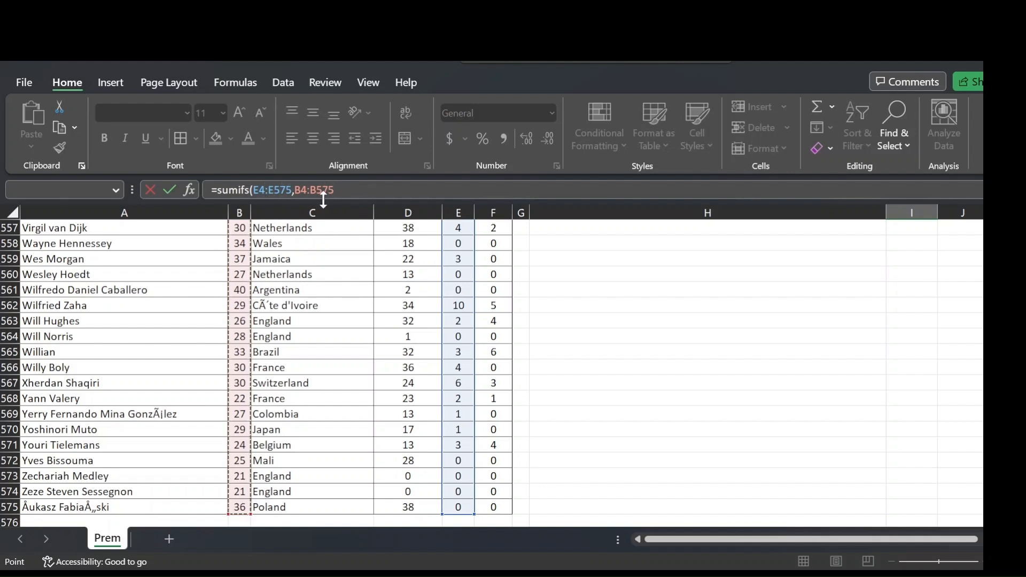
pyautogui.write(',">=21",')
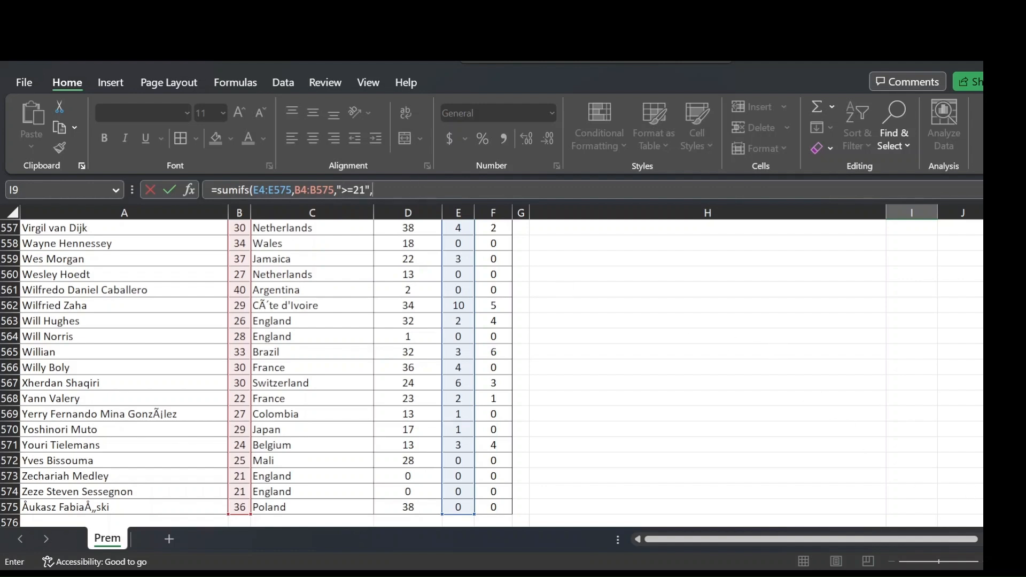
# Step: Add a second Age condition to the SUMIFS formula, using B4:B575 with the criterion "<=25"
pyautogui.scroll(20, 491, 373)
pyautogui.scroll(20, 265, 372)
pyautogui.click(240, 275)
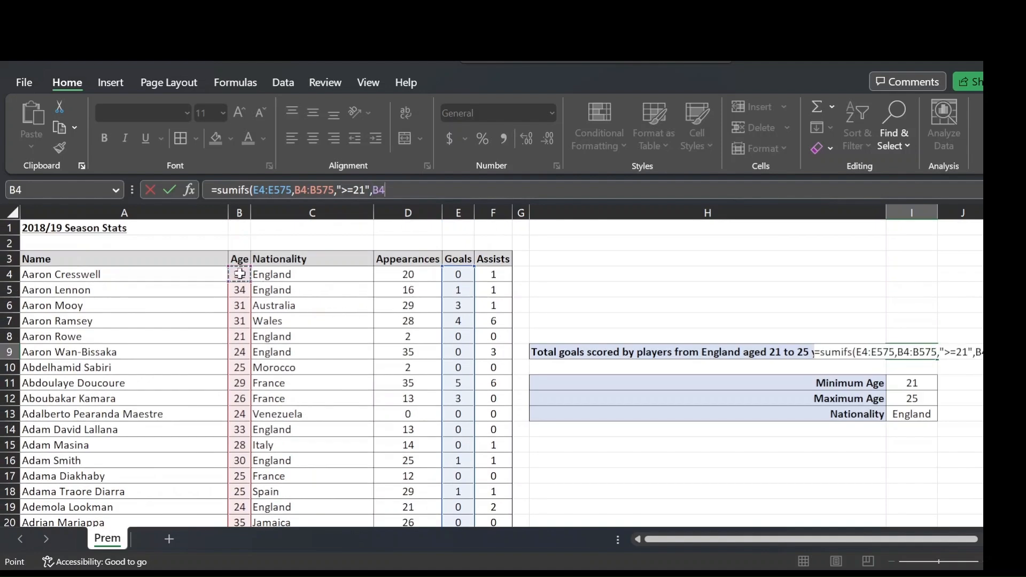
pyautogui.hotkey('ctrl', 'shift', 'Down')
pyautogui.write(',"<=25",')
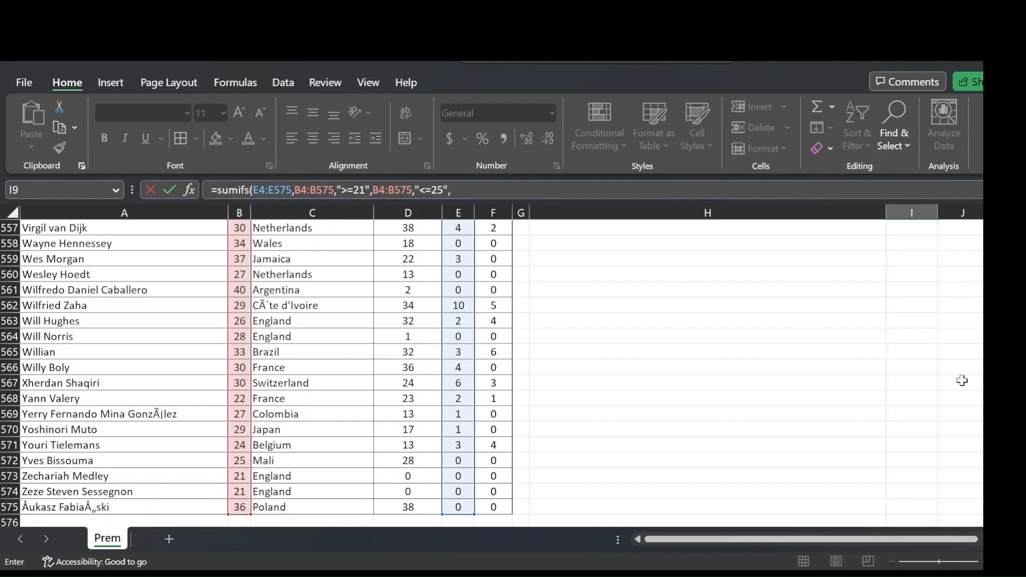
# Step: Add the Nationality range C4:C575 with the criterion "England" and complete the SUMIFS formula in I9
pyautogui.scroll(20, 267, 374)
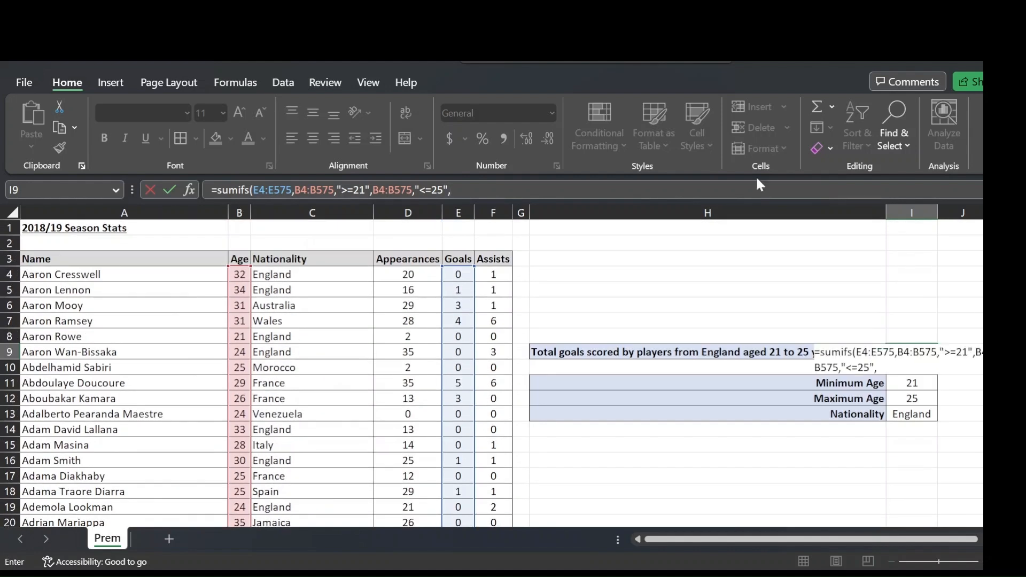
pyautogui.click(280, 278)
pyautogui.hotkey('ctrl', 'shift', 'Down')
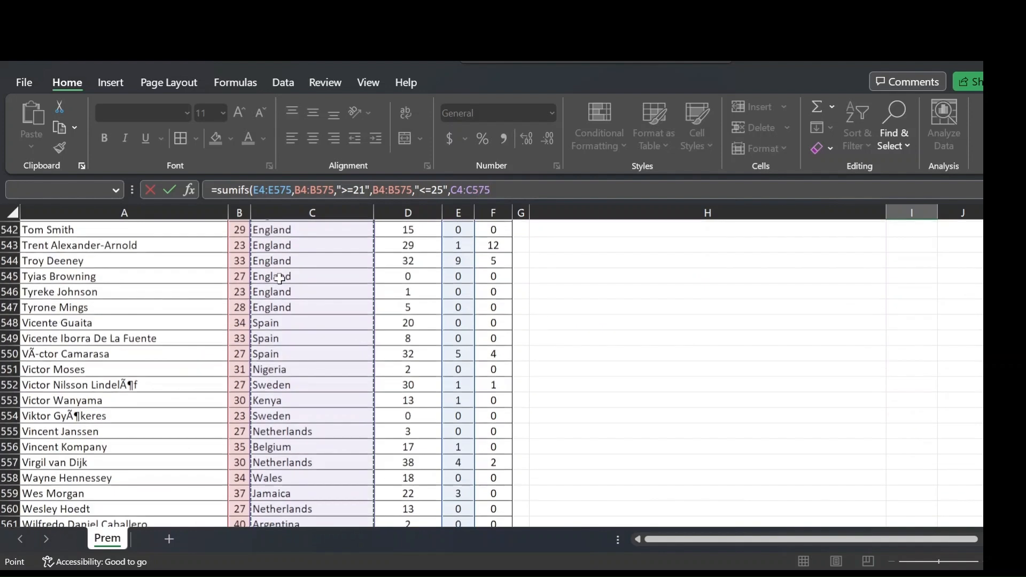
pyautogui.write(',')
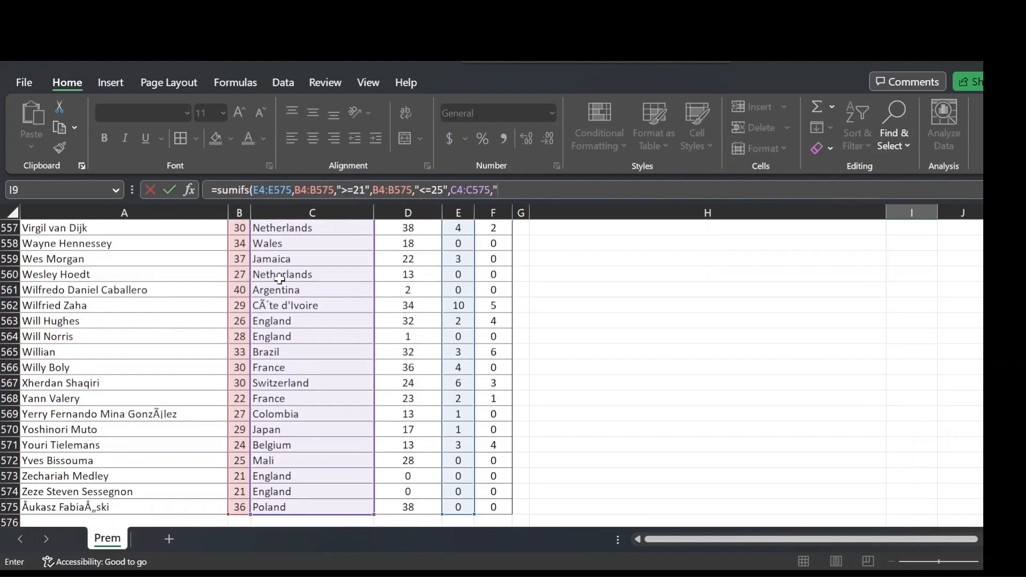
pyautogui.write('"Eng')
pyautogui.press('Return')
pyautogui.press('Up')
pyautogui.press('Up')
pyautogui.press('Up')
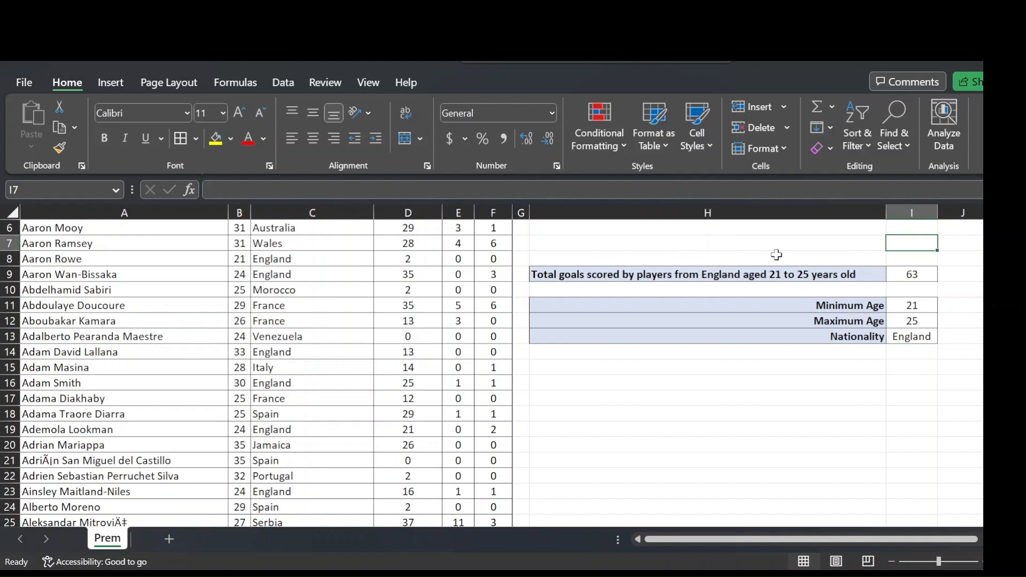
# Step: Replace the fixed minimum age in the I9 formula with a reference to I11, making the criterion ">="&I11
pyautogui.click(923, 280)
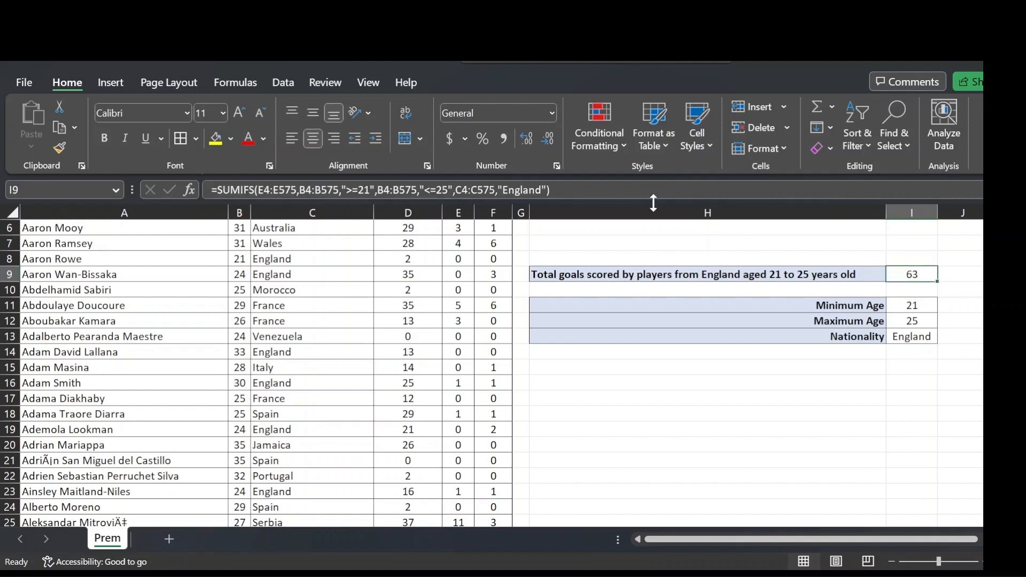
pyautogui.doubleClick(367, 190)
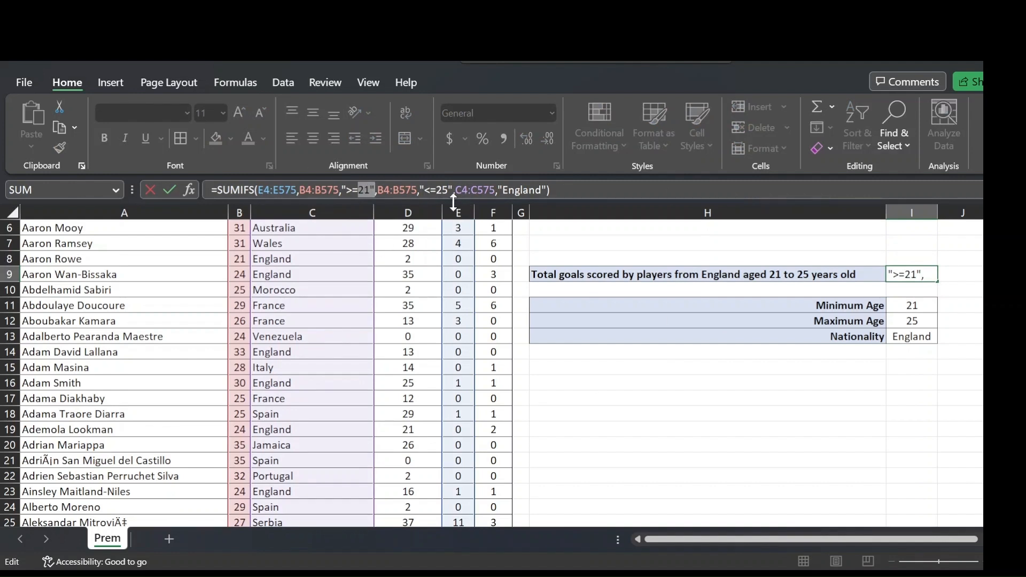
pyautogui.press('BackSpace')
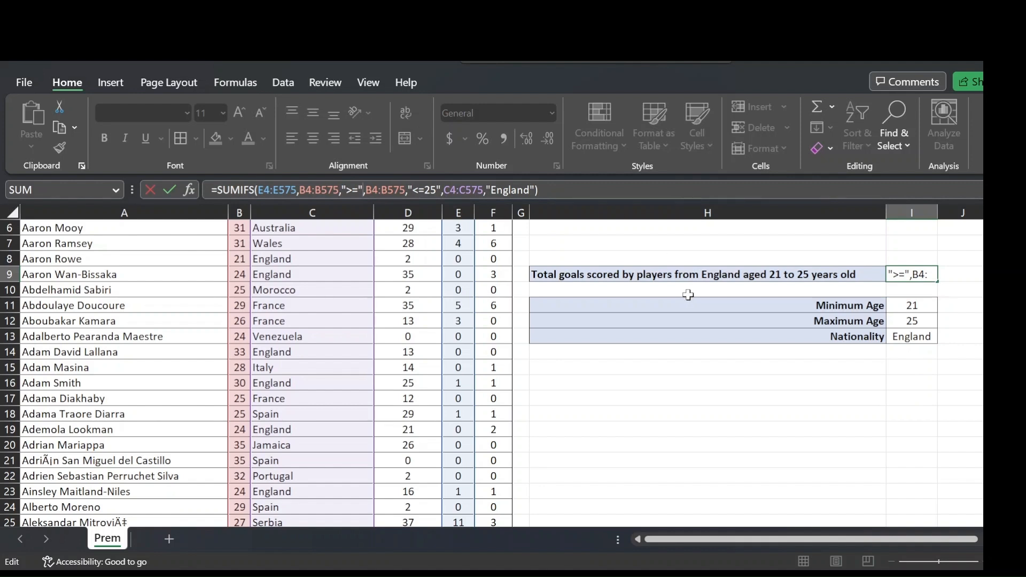
pyautogui.write('&')
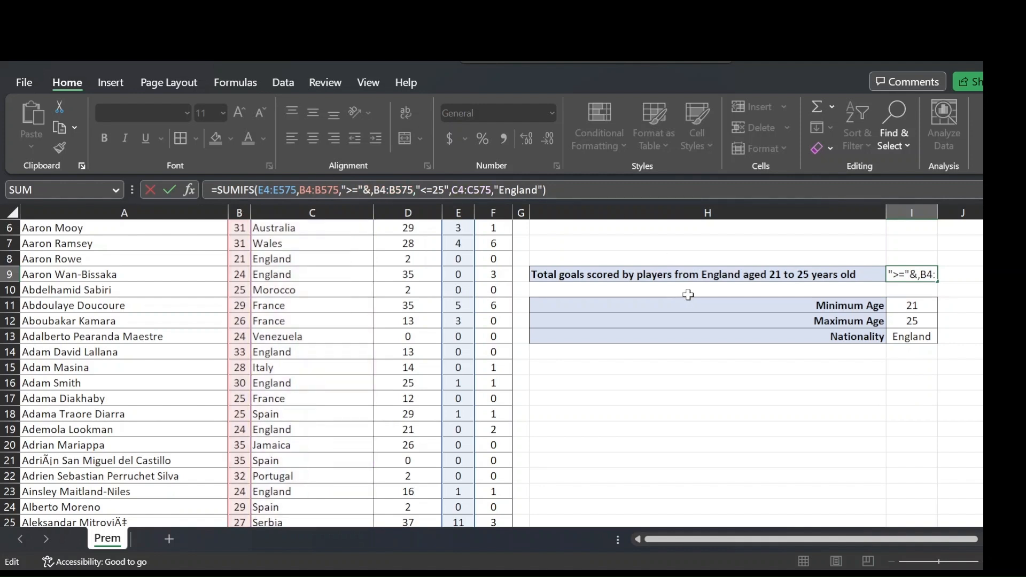
pyautogui.click(914, 308)
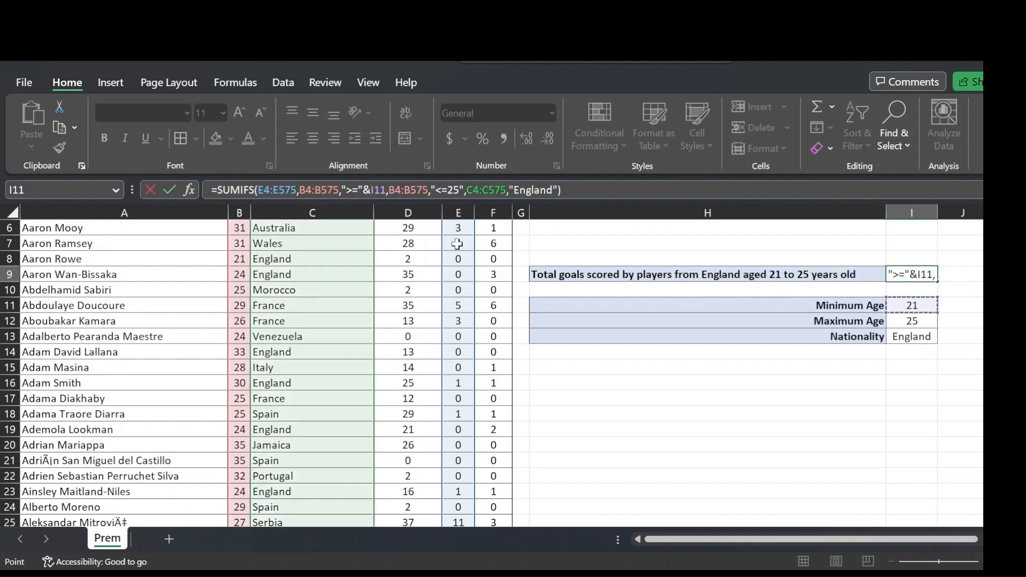
# Step: Replace the fixed maximum age in the formula with a reference to I12, making the criterion "<="&I12
pyautogui.doubleClick(455, 190)
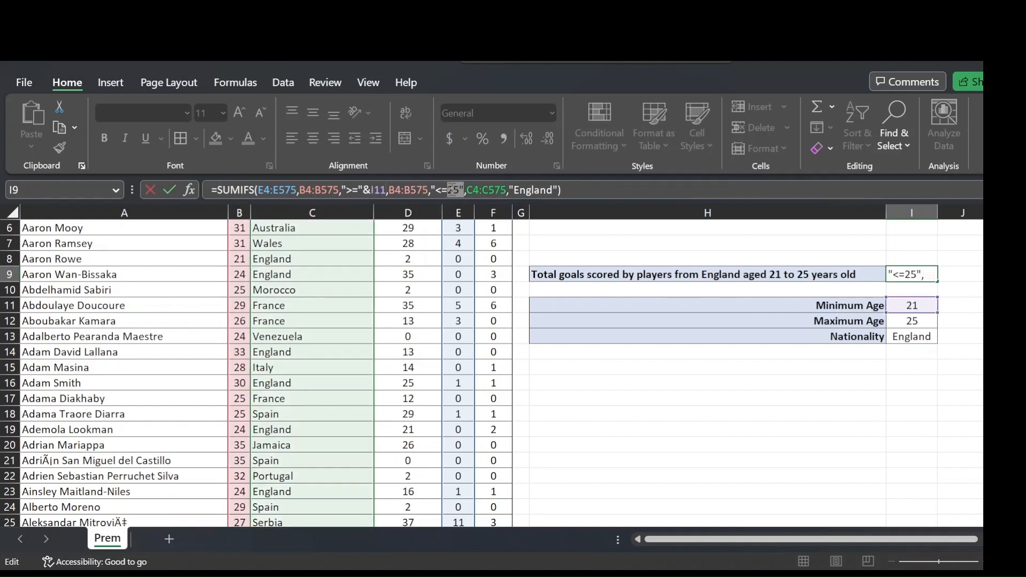
pyautogui.press('BackSpace')
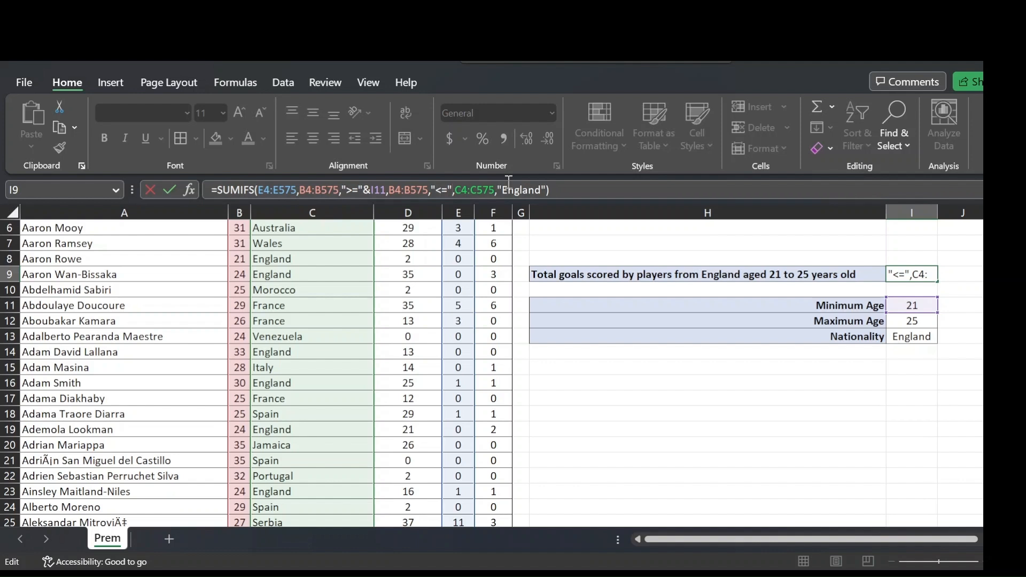
pyautogui.write('&')
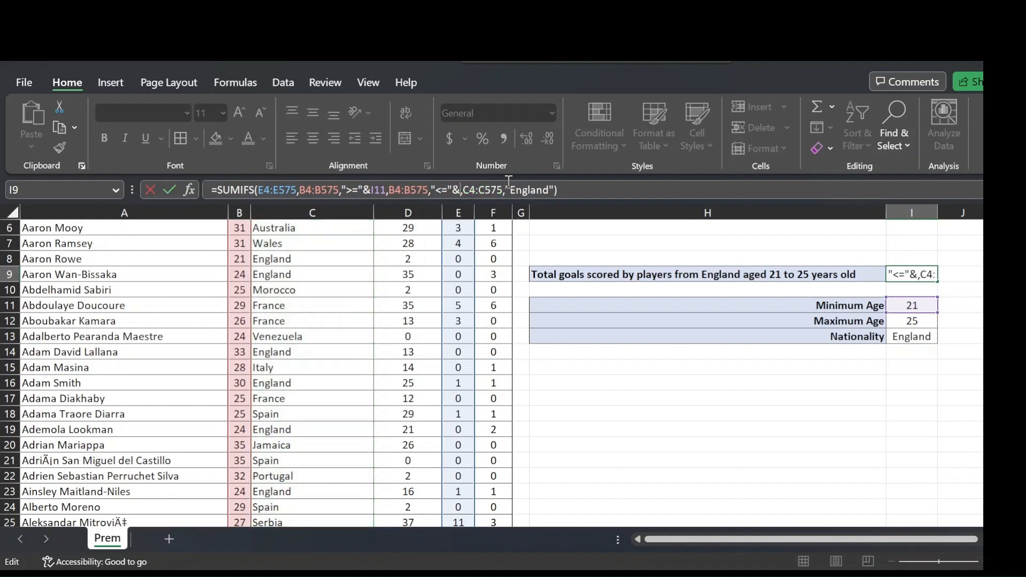
pyautogui.click(908, 322)
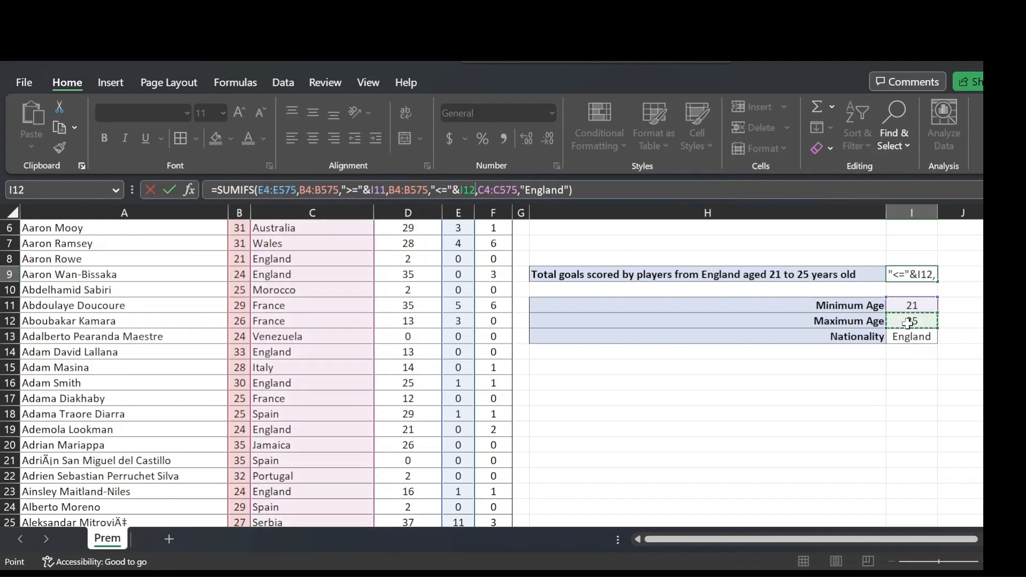
# Step: Replace the fixed "England" criterion with a reference to the Nationality cell I13 and complete the formula
pyautogui.doubleClick(544, 190)
pyautogui.click(929, 339)
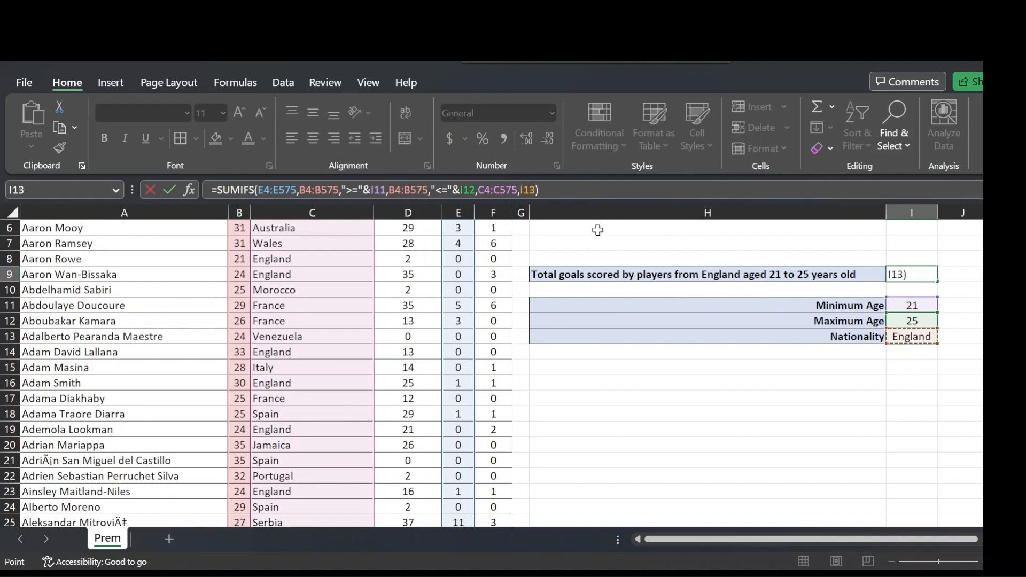
pyautogui.press('Return')
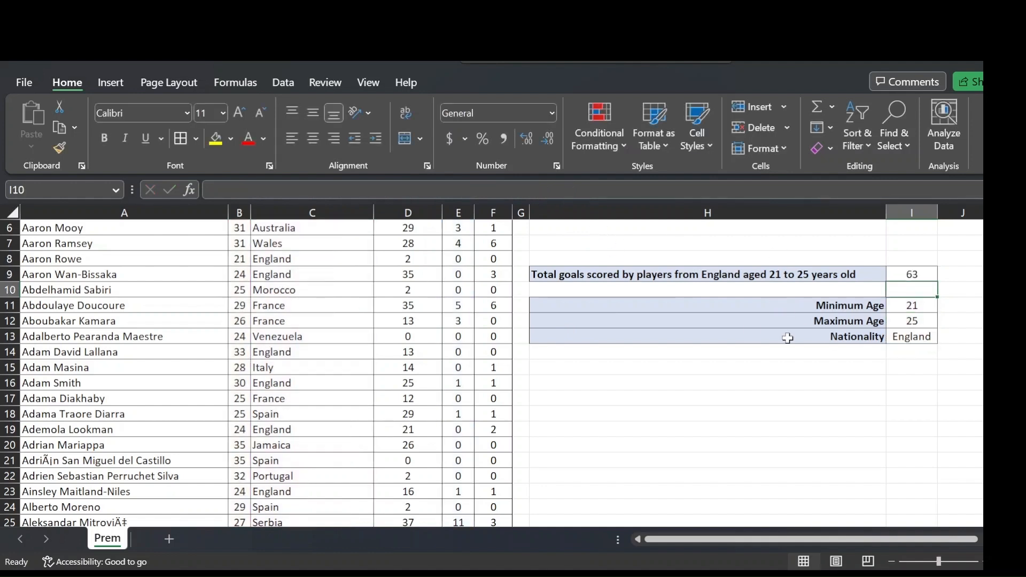
# Step: Review the Minimum Age and Maximum Age input cells and how the I9 formula joins its operators to them
pyautogui.press('Up')
pyautogui.press('Up')
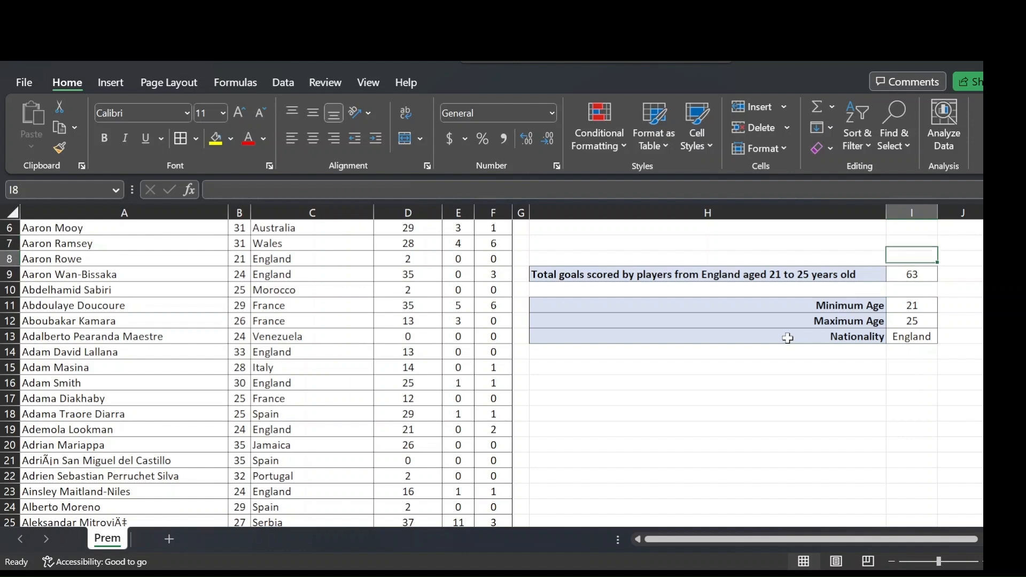
pyautogui.press('Down')
pyautogui.press('Down')
pyautogui.press('Down')
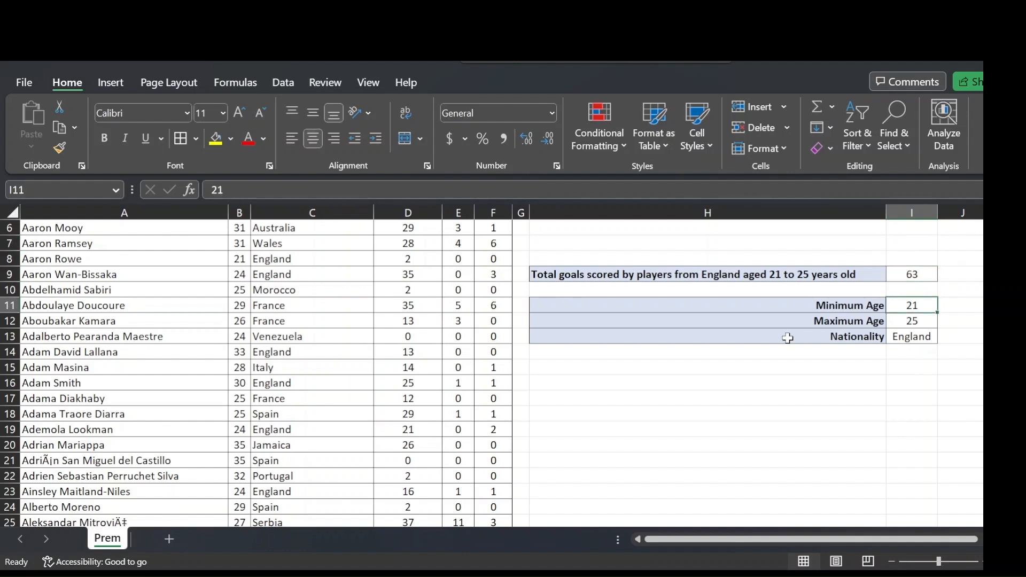
pyautogui.press('Left')
pyautogui.press('Right')
pyautogui.press('Down')
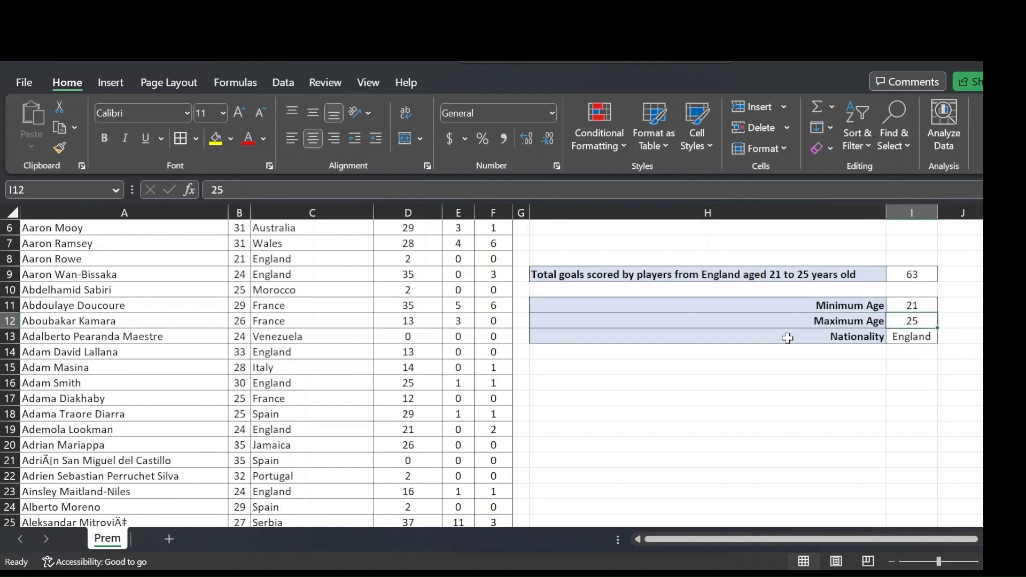
pyautogui.click(936, 276)
pyautogui.click(448, 189)
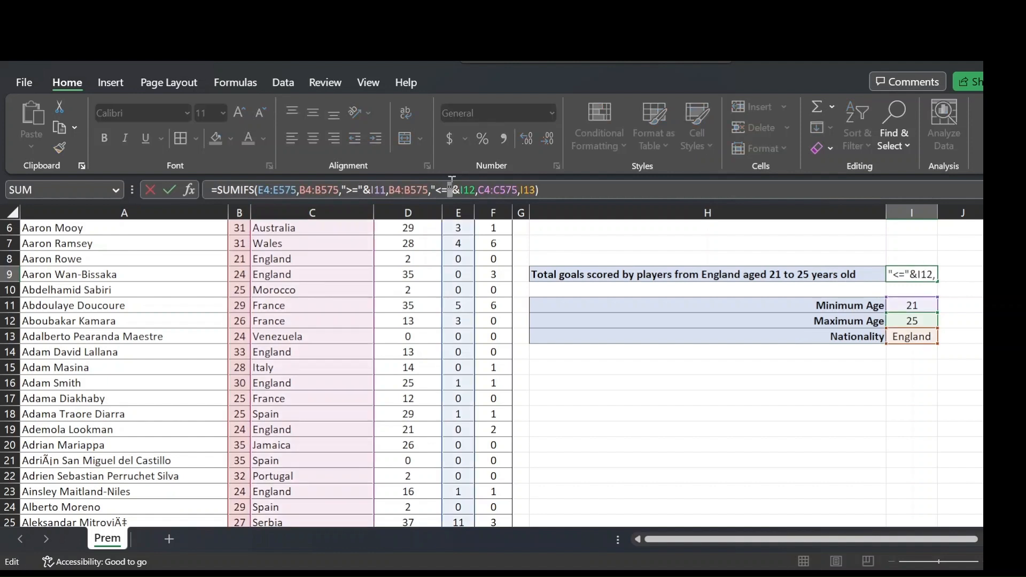
pyautogui.press('Escape')
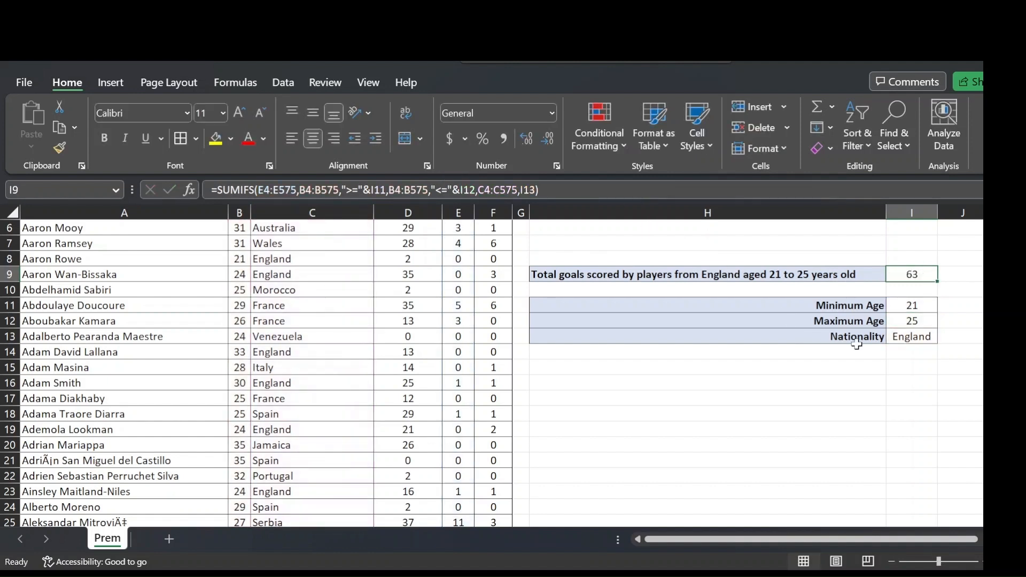
# Step: Set the Minimum Age criterion in I11 to 23
pyautogui.click(912, 304)
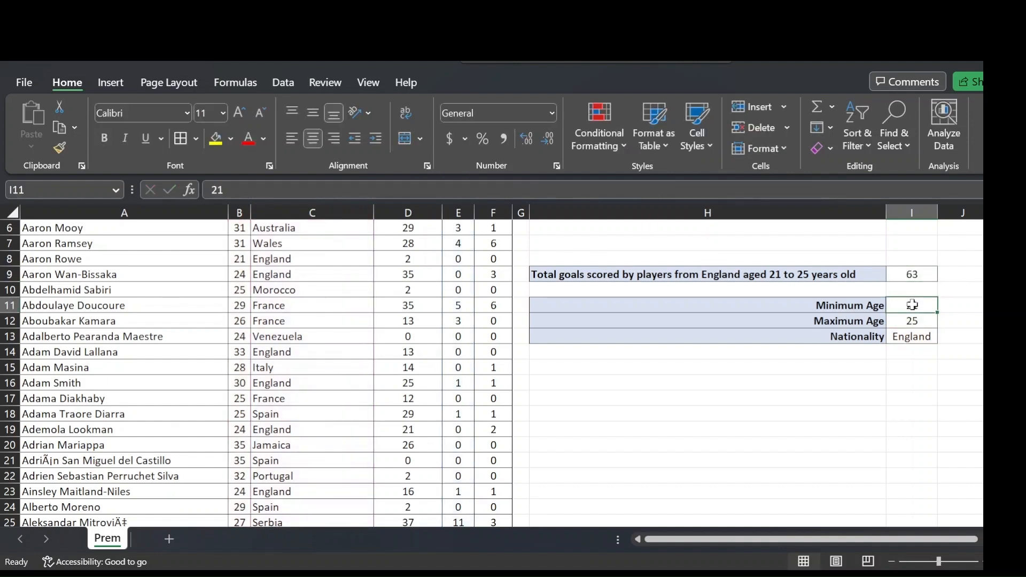
pyautogui.write('23')
pyautogui.press('Return')
pyautogui.press('Up')
pyautogui.press('Up')
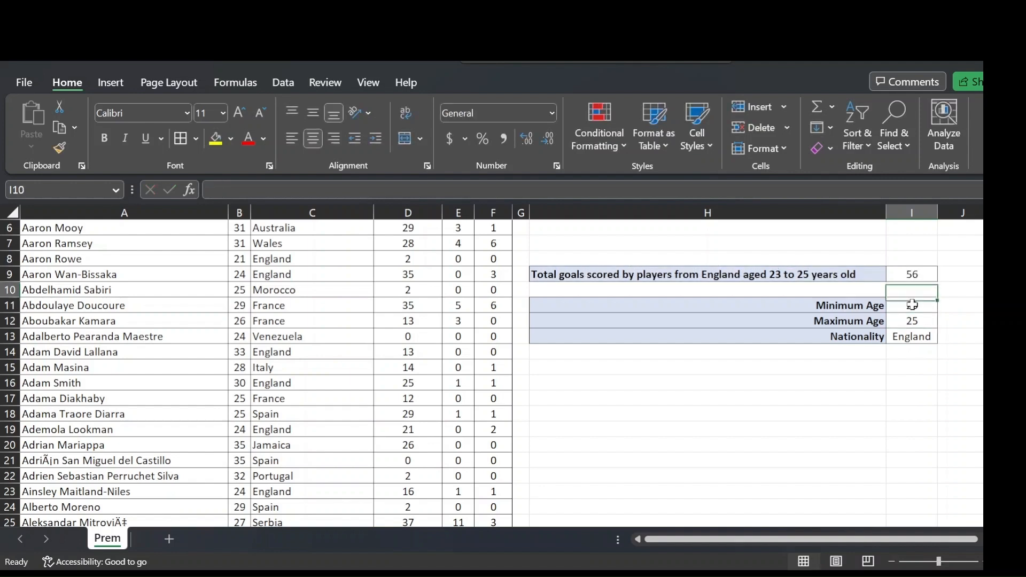
# Step: Set the Maximum Age criterion in I12 to 35
pyautogui.press('Down')
pyautogui.press('Down')
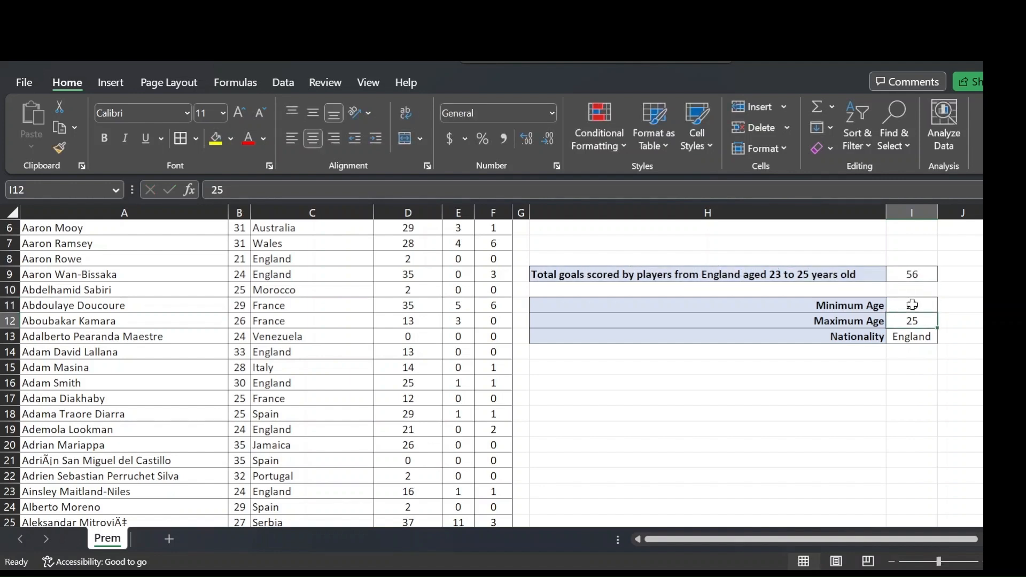
pyautogui.write('35')
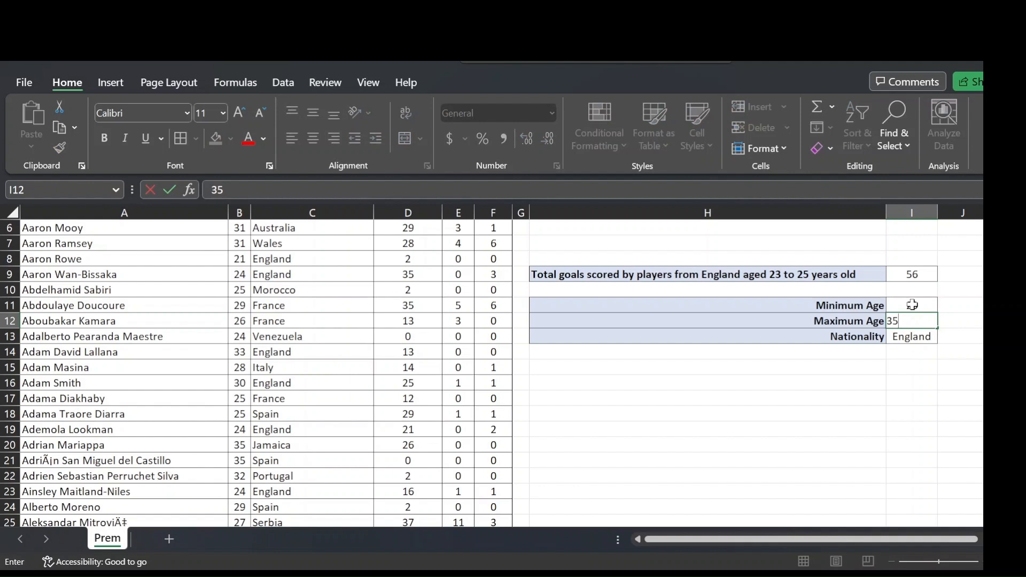
pyautogui.press('Return')
pyautogui.press('Up')
pyautogui.press('Up')
pyautogui.press('Up')
pyautogui.press('Up')
pyautogui.press('Up')
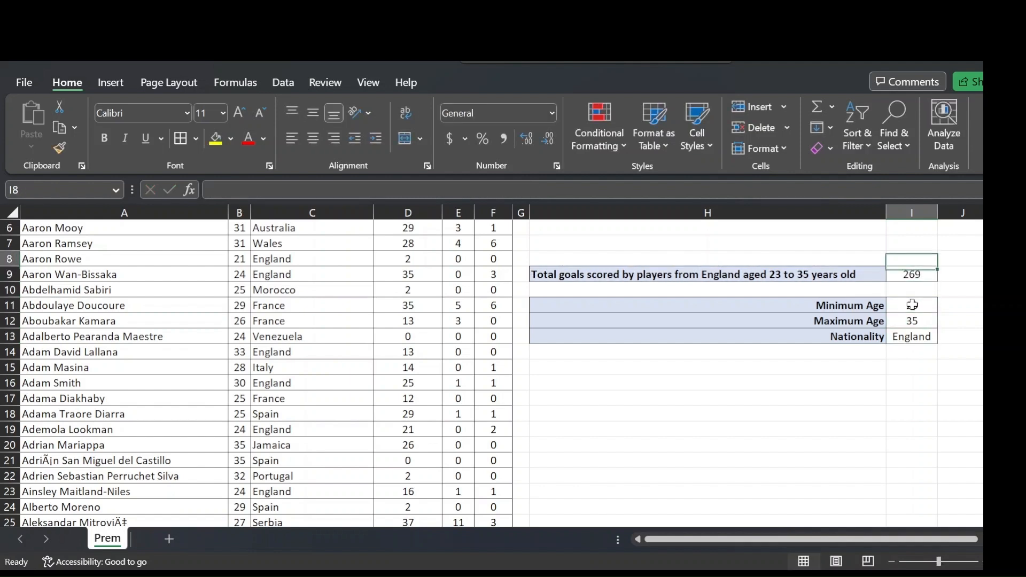
# Step: Set the Nationality criterion in I13 to France
pyautogui.press('Down')
pyautogui.press('Down')
pyautogui.press('Down')
pyautogui.press('Down')
pyautogui.press('Down')
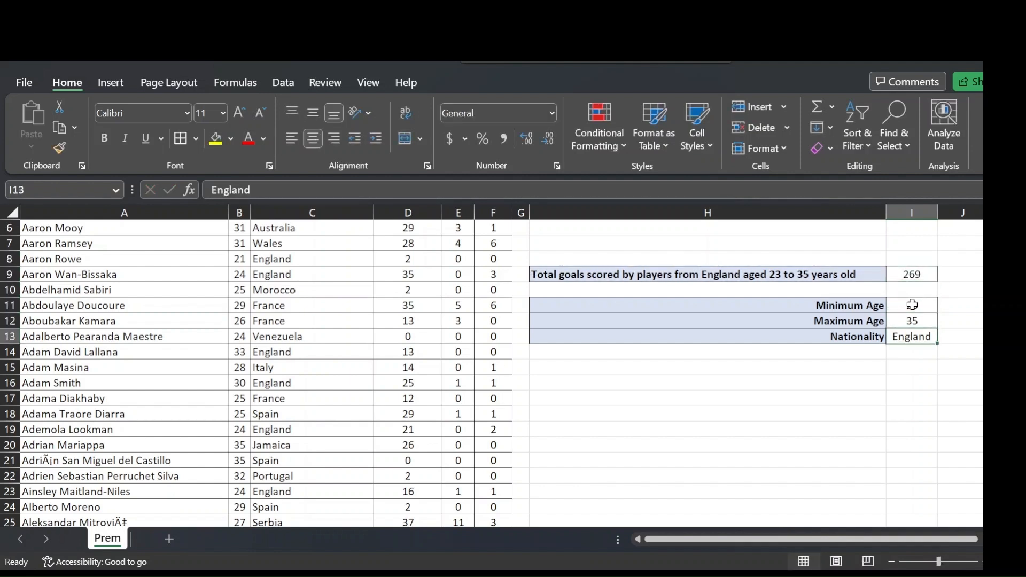
pyautogui.write('France')
pyautogui.press('Return')
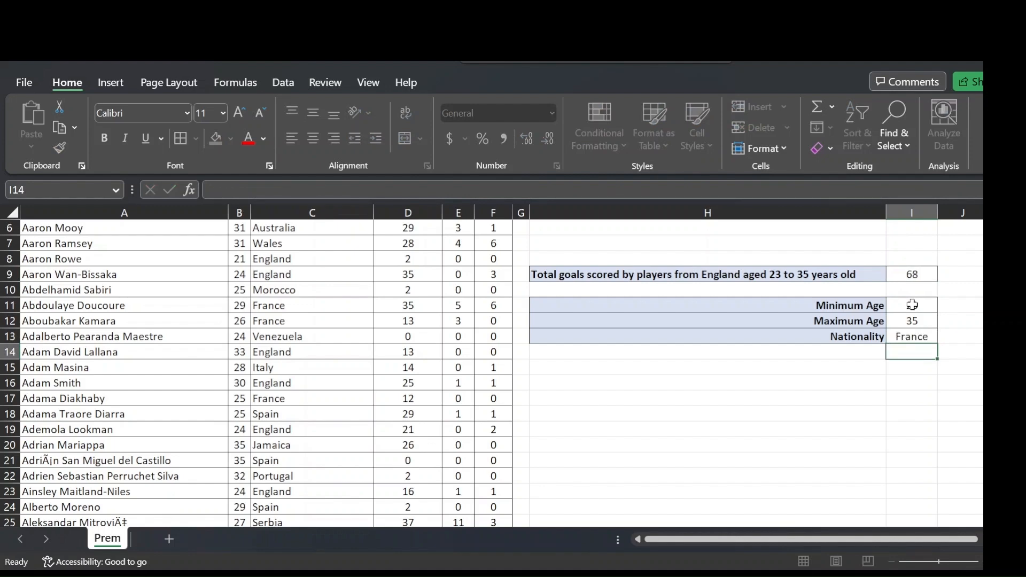
pyautogui.press('Up')
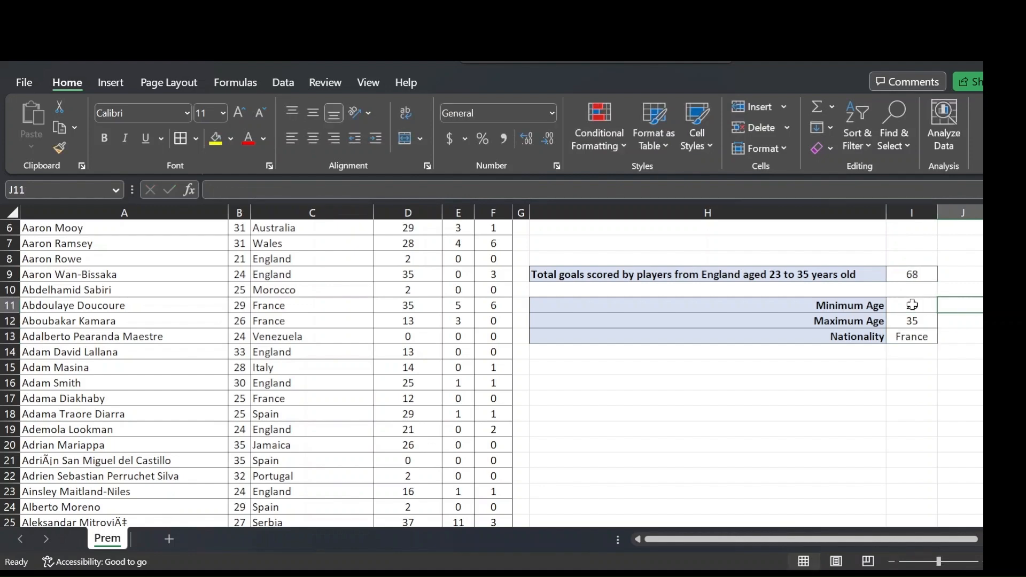